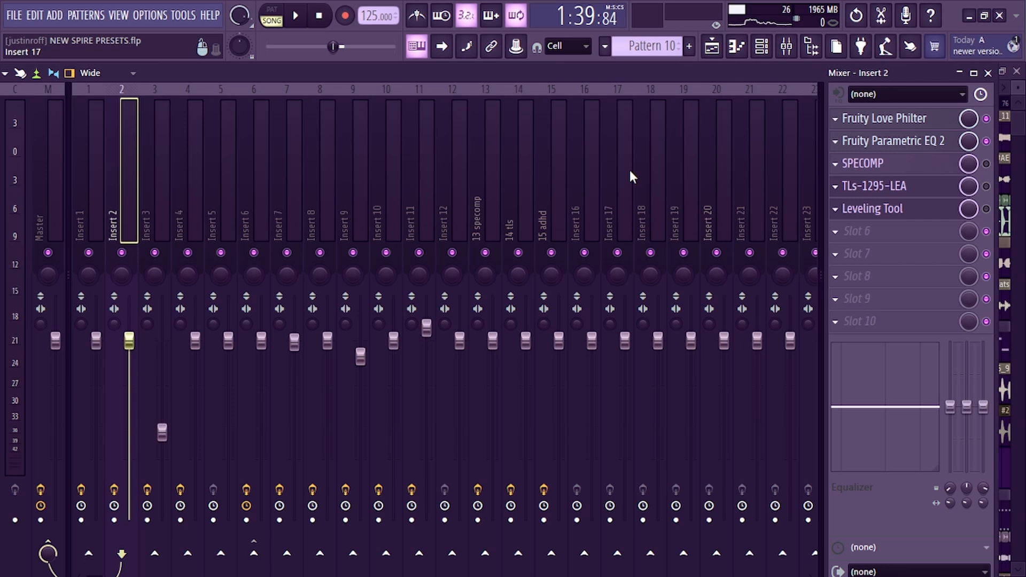
Open the Leveling Tool, SPECOMP and TLs-1295-LEA plugins on Insert 2 to inspect their settings
left_click(882, 209)
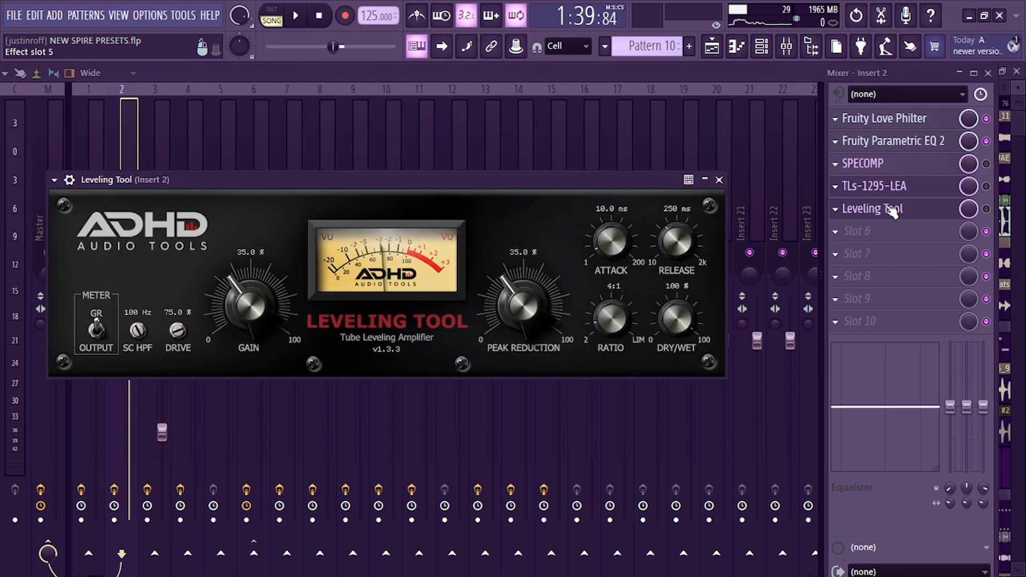
left_click(891, 167)
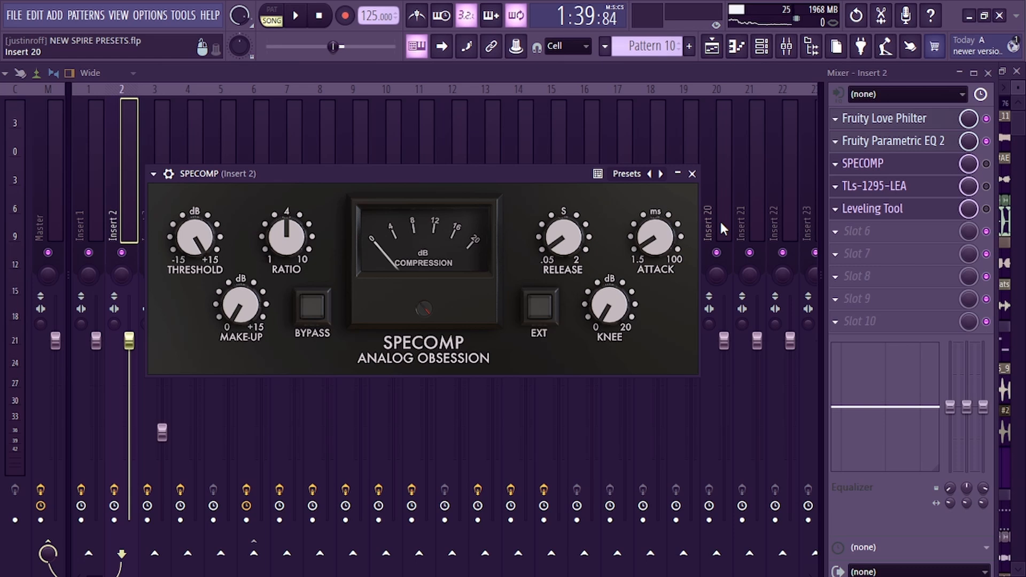
left_click(893, 188)
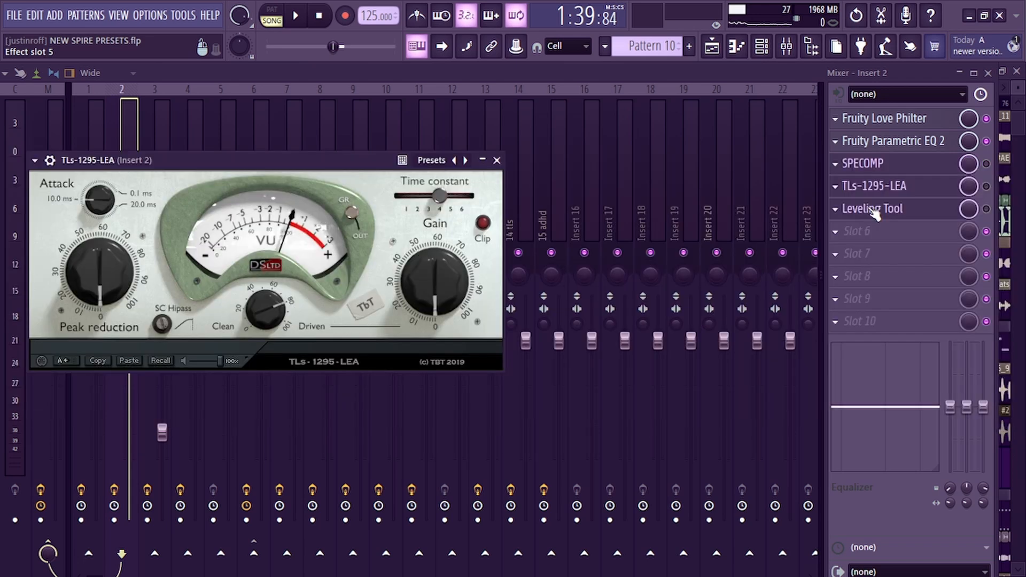
left_click_drag(191, 157, 406, 150)
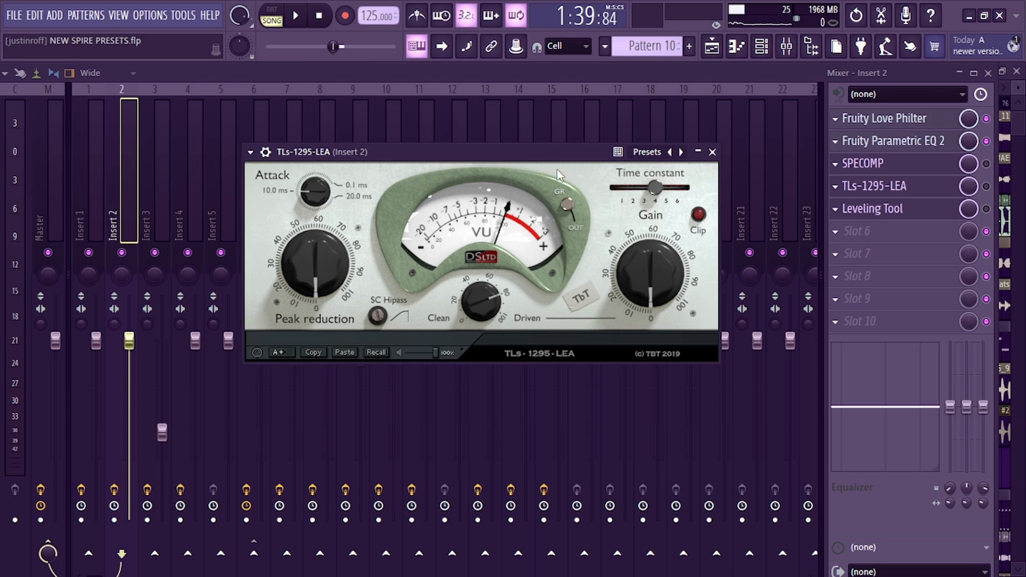
Examine the playlist arrangement around the drop section
key("F5")
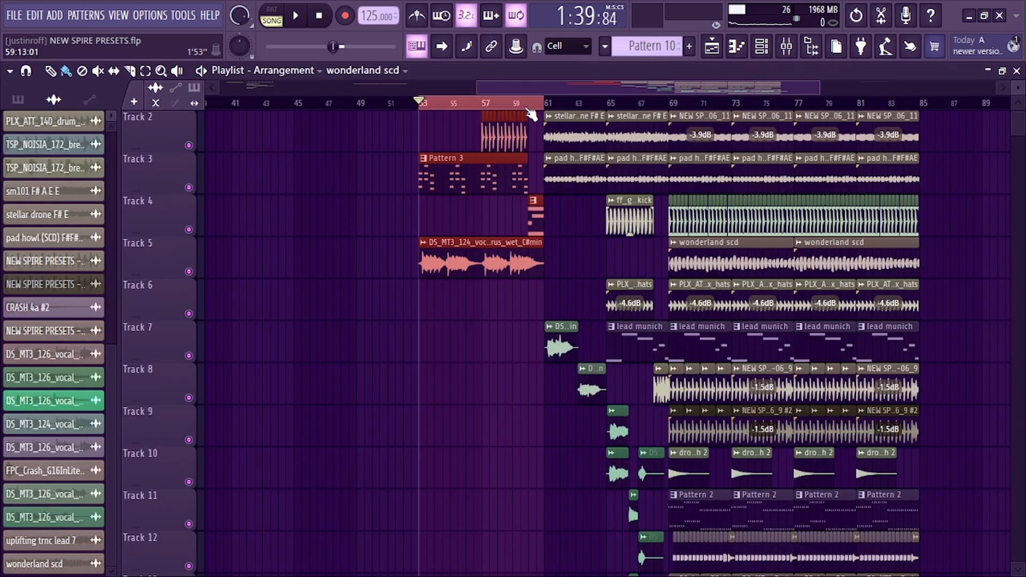
scroll(523, 110, "up", 2)
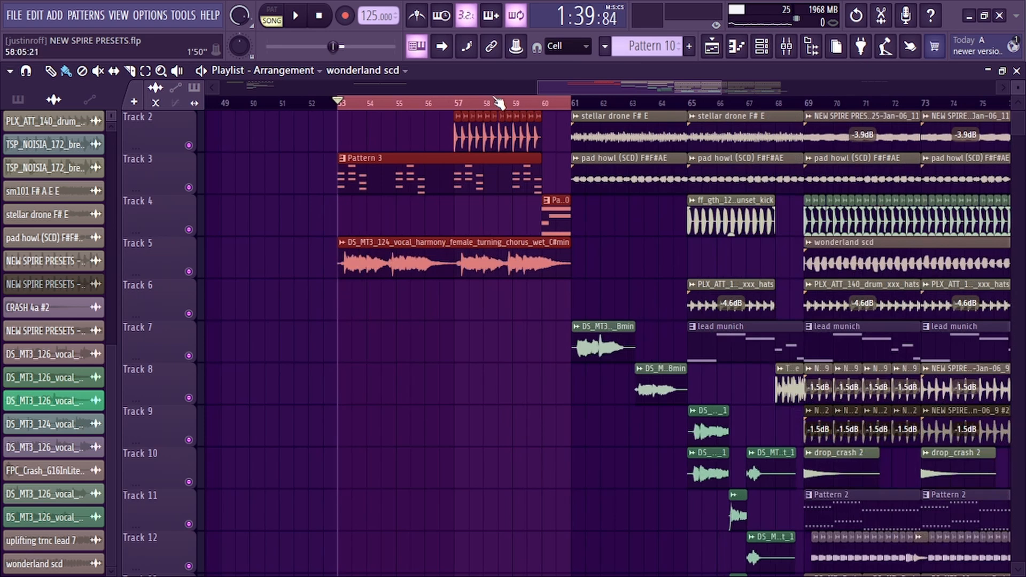
scroll(499, 103, "down", 1)
scroll(582, 224, "down", 3)
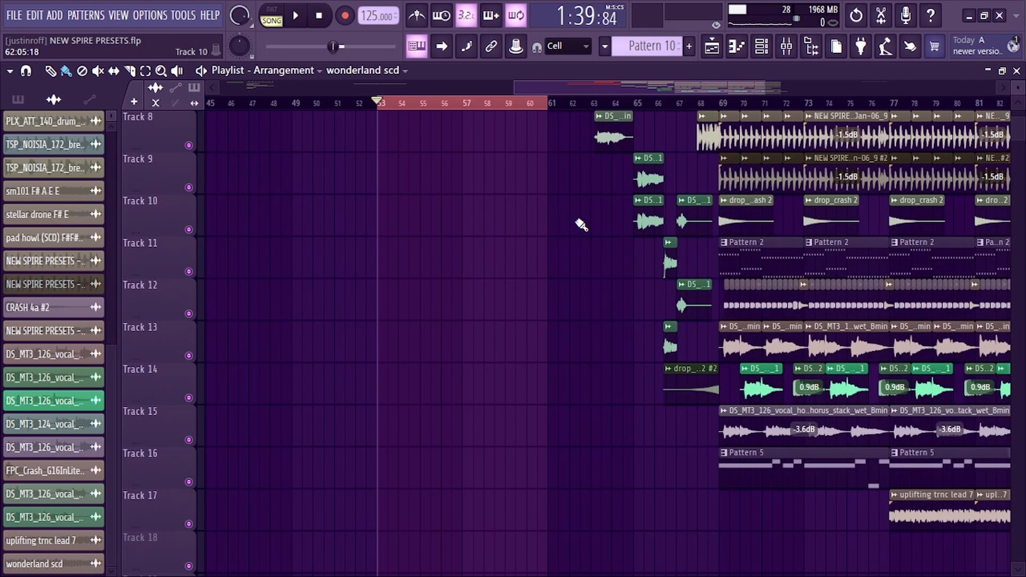
scroll(576, 83, "right", 3)
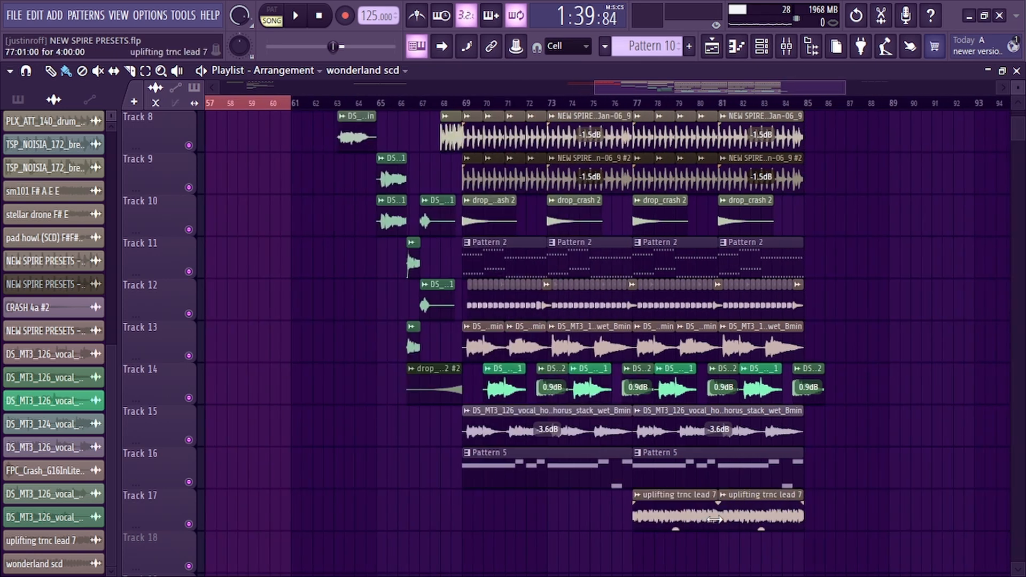
Open the master's Fruity parametric EQ 2 in the mixer and close it again
key("F9")
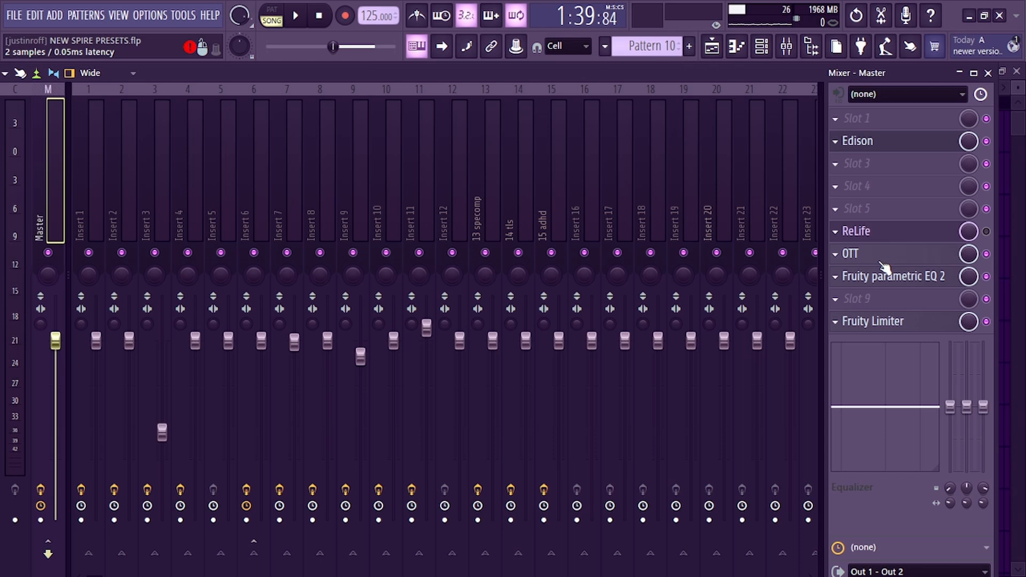
left_click(882, 276)
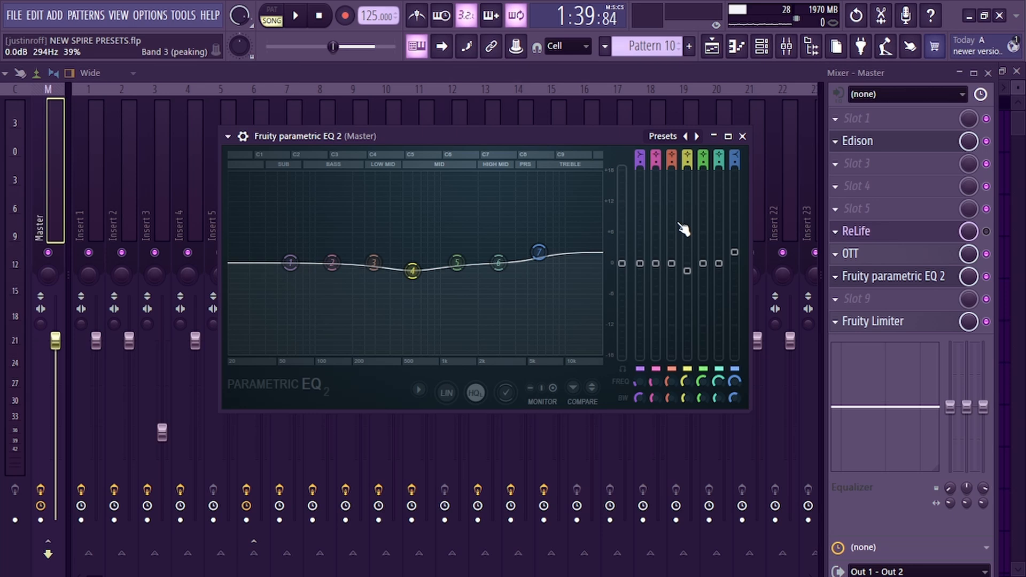
left_click(742, 137)
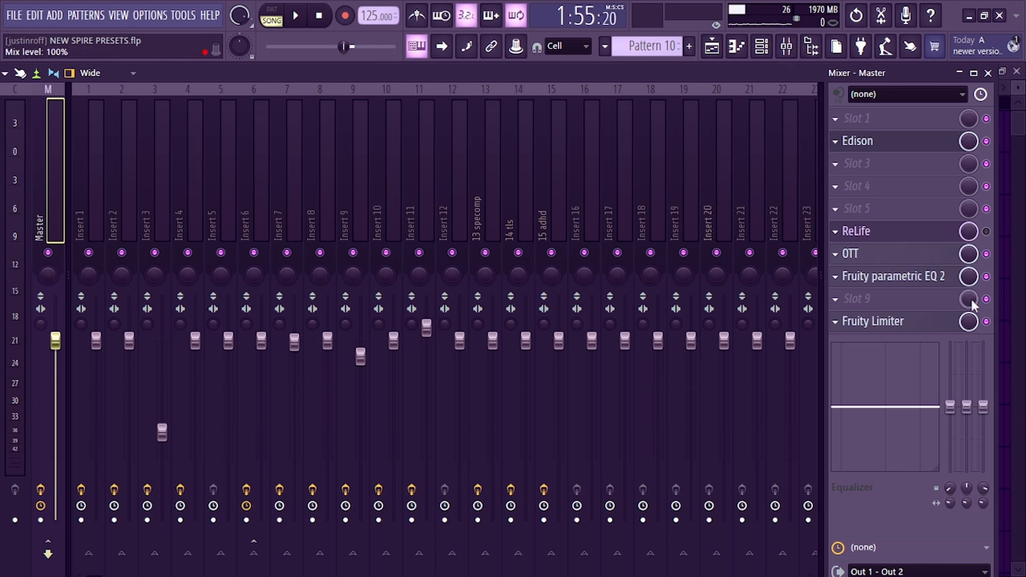
Play the song while bypassing and re-enabling OTT on the master to compare, and stop playback
left_click(987, 254)
key("space")
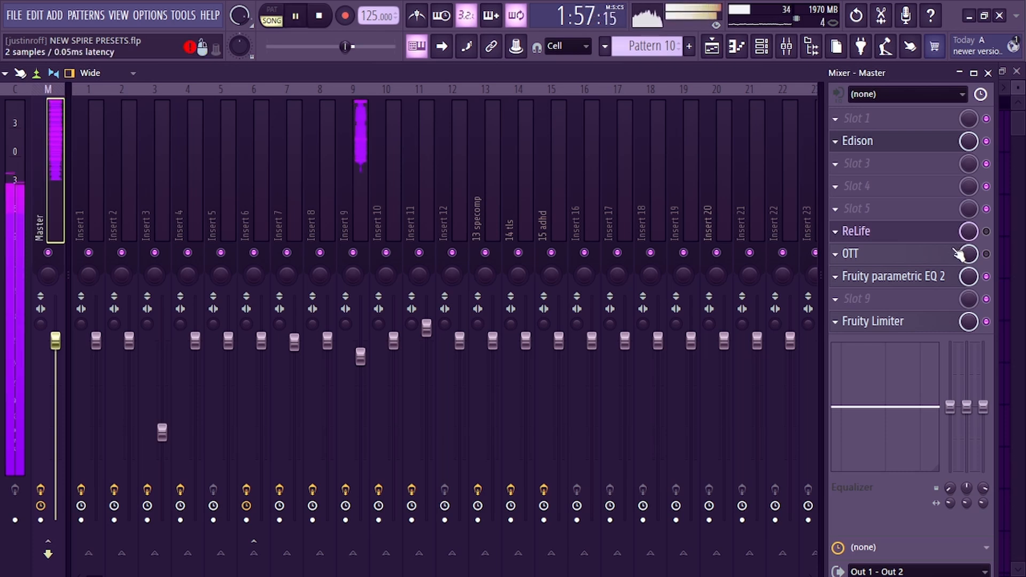
left_click(986, 255)
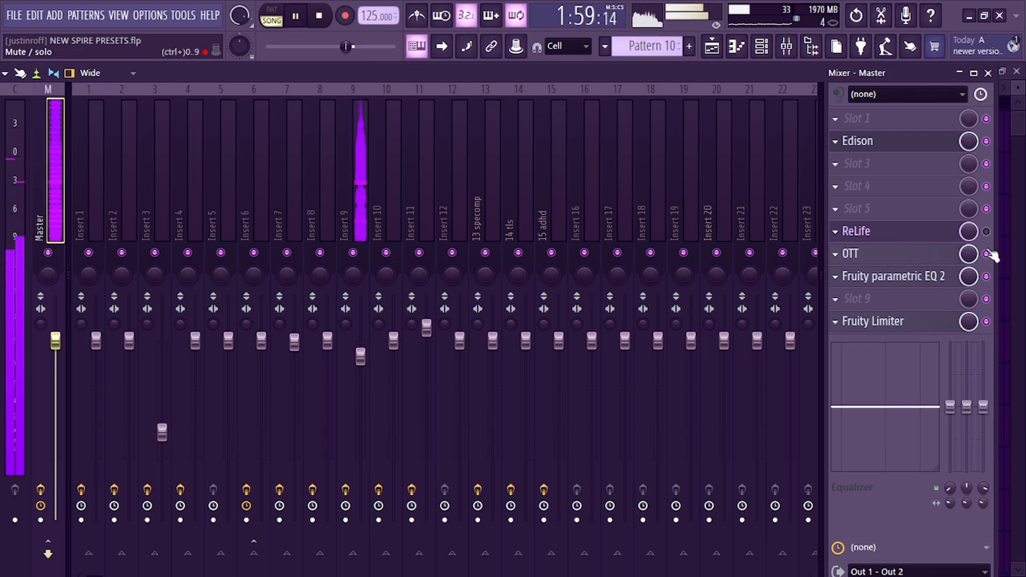
left_click(328, 22)
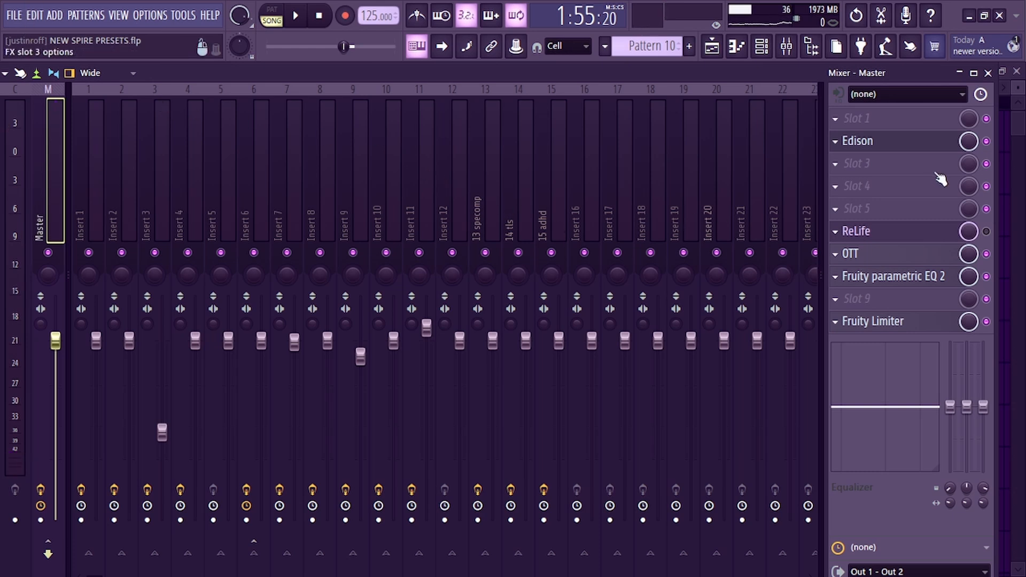
Adjust the Life and Mix knobs of the master's ReLife plugin and close it
left_click(986, 231)
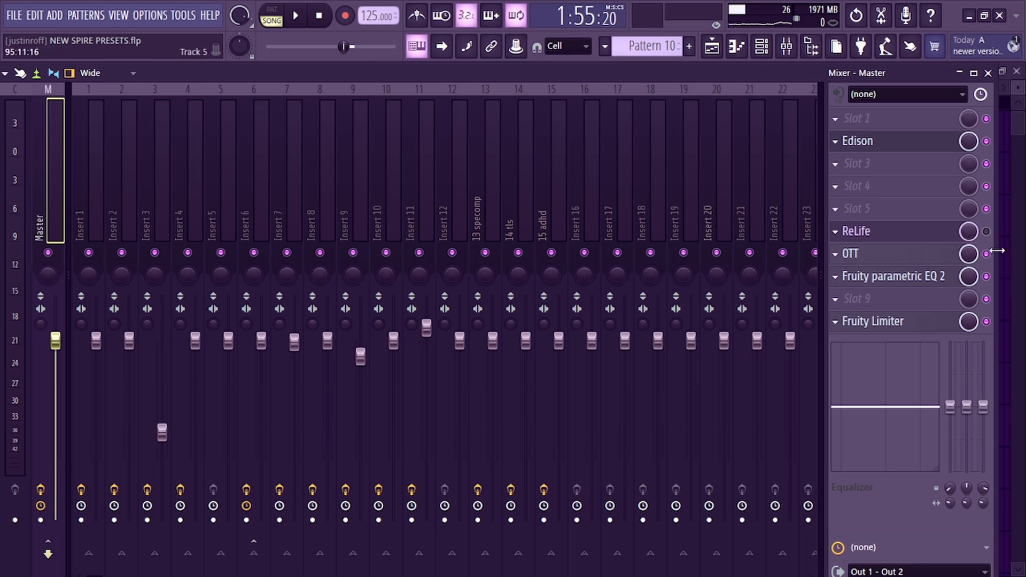
left_click(875, 239)
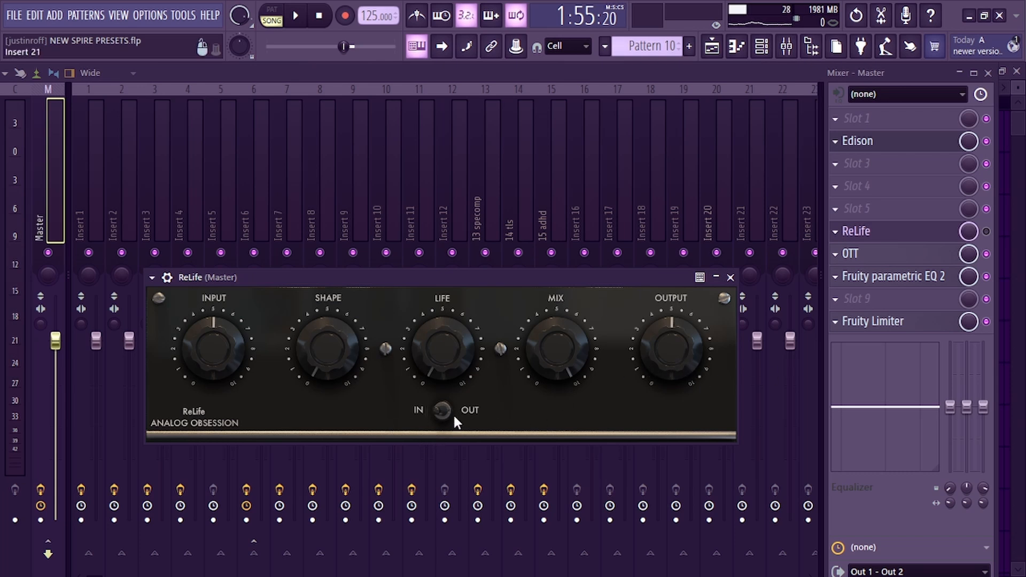
left_click_drag(443, 348, 442, 294)
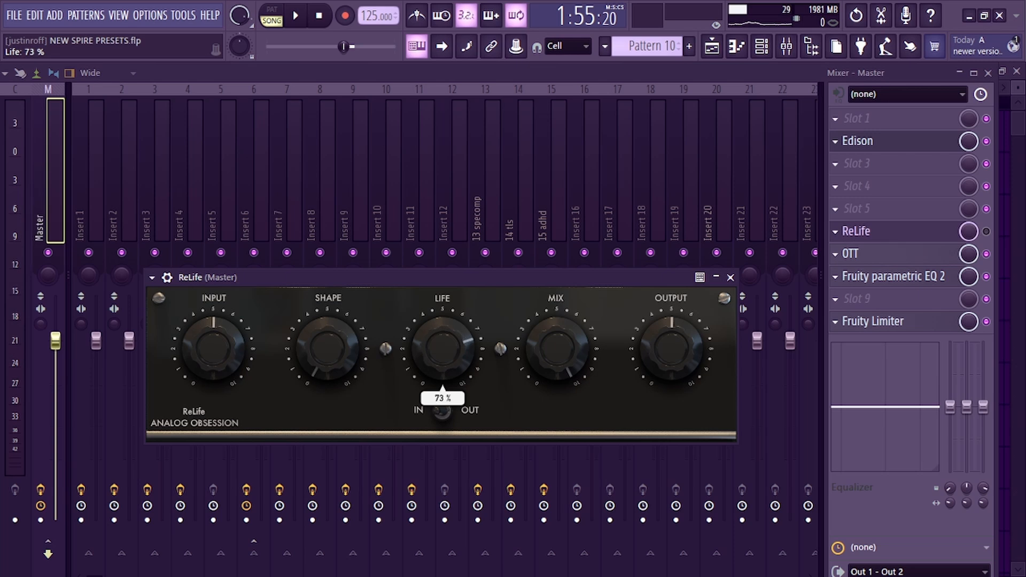
left_click_drag(579, 361, 579, 376)
left_click_drag(439, 348, 439, 358)
left_click(731, 278)
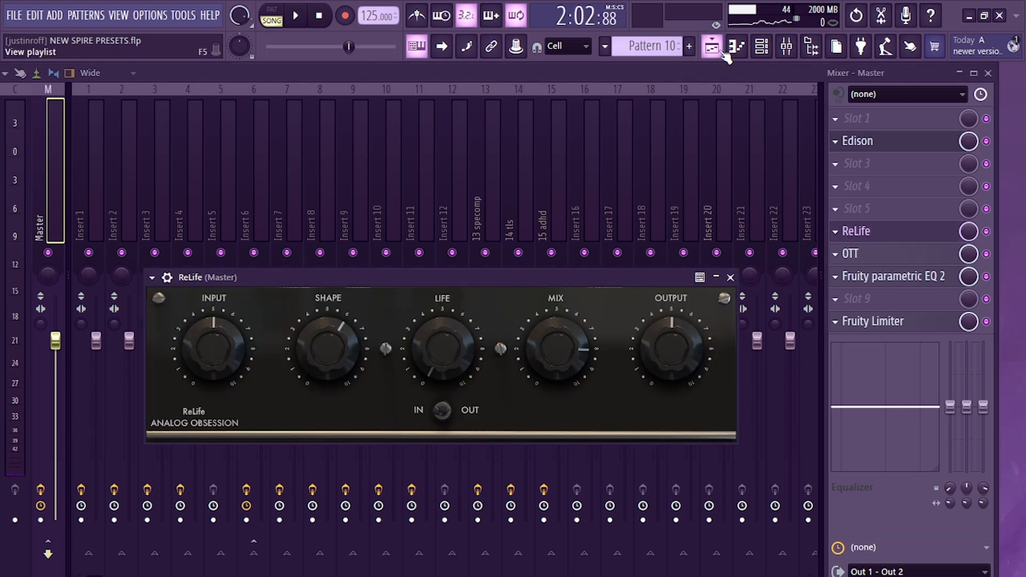
Play the arrangement from the drop section in the playlist and return to the mixer
left_click(721, 51)
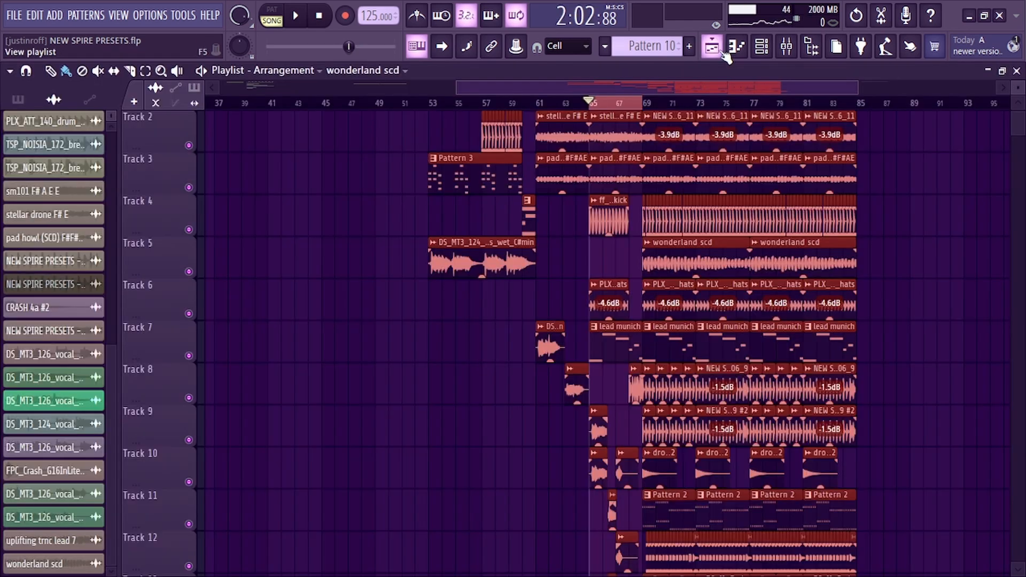
left_click(721, 51)
left_click(721, 51)
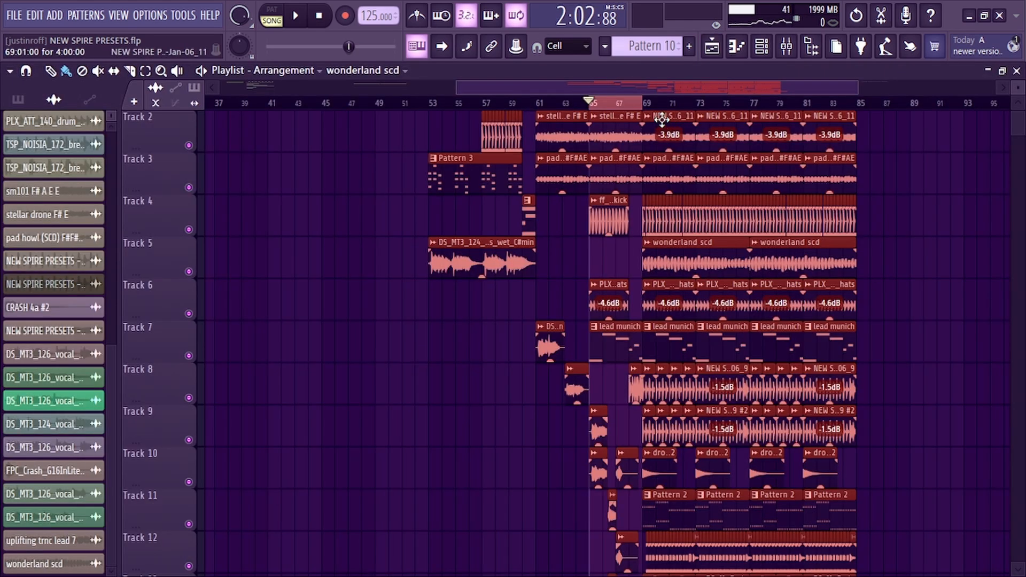
key("space")
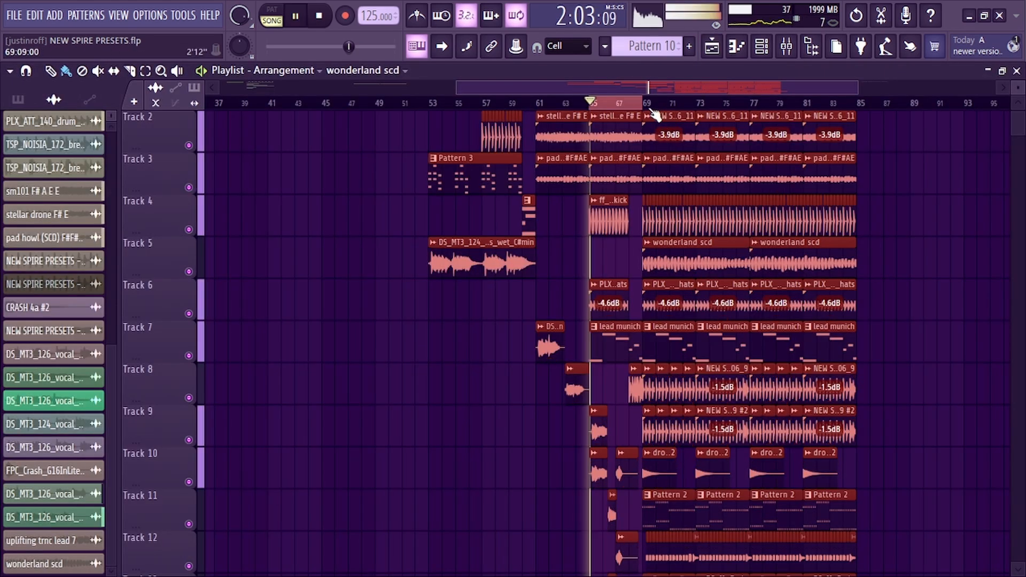
left_click(858, 105, "ctrl+shift")
left_click(788, 49)
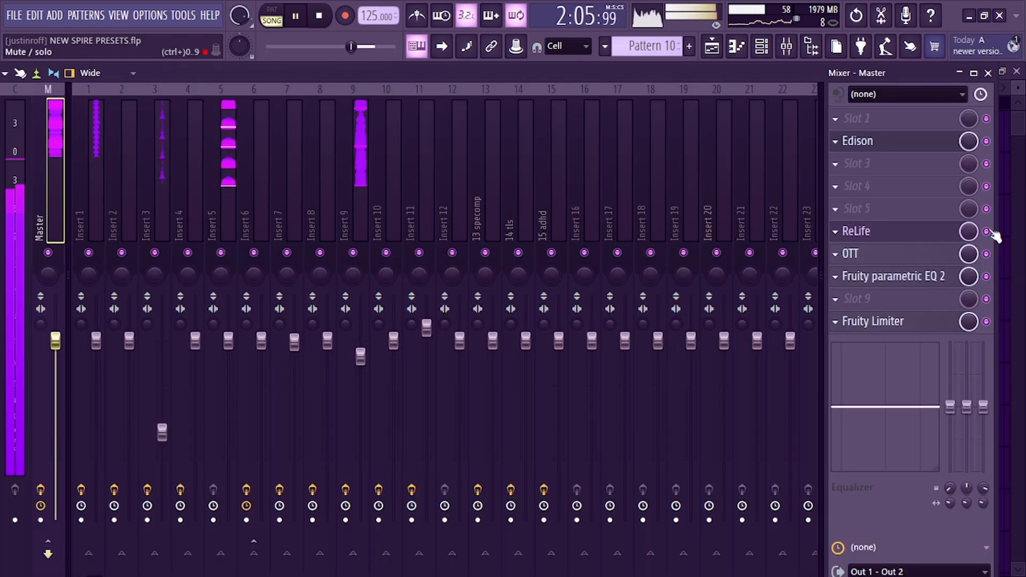
Toggle ReLife and OTT on the master on and off during playback to compare the sound
left_click(987, 231)
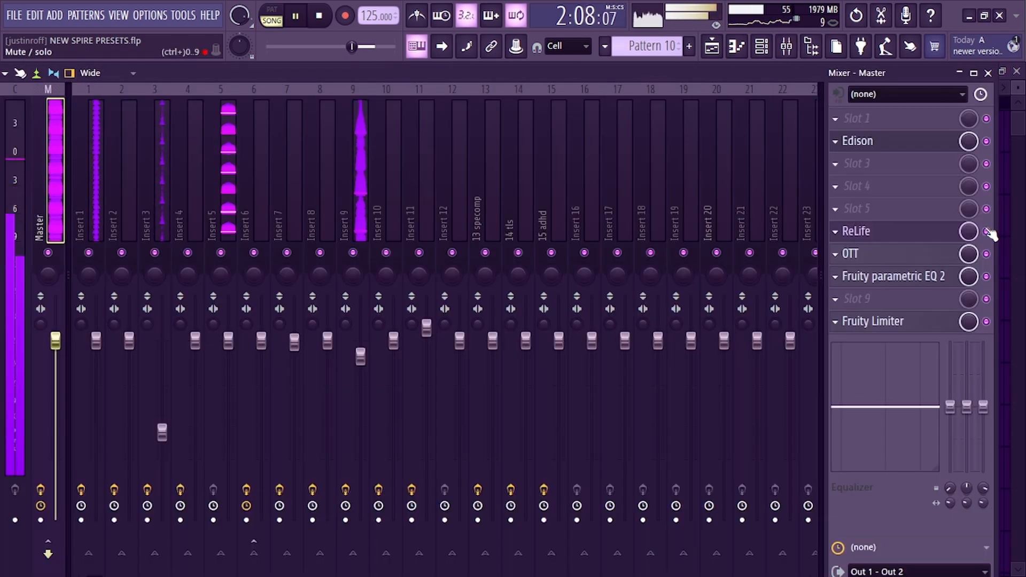
left_click(987, 232)
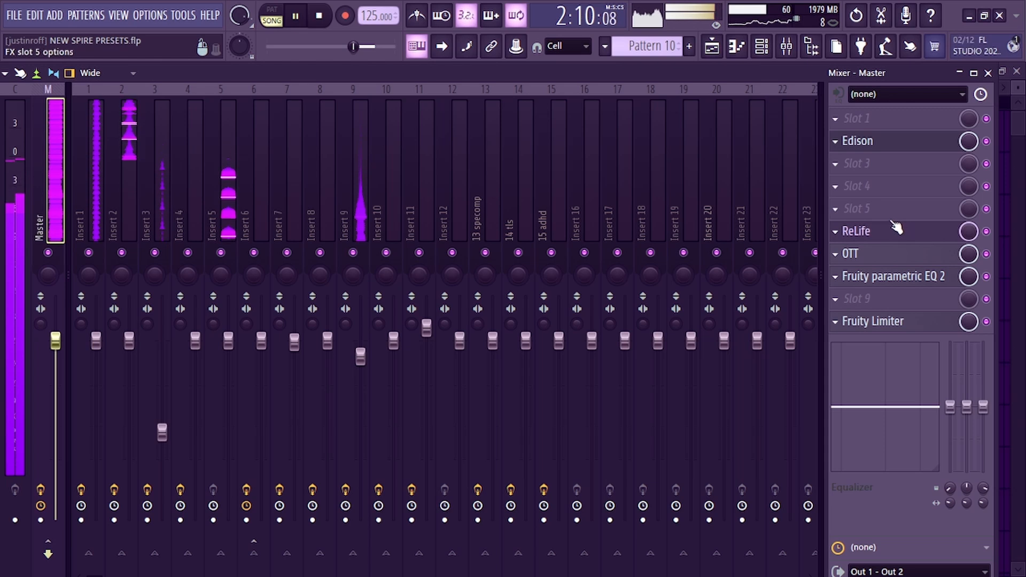
left_click(987, 254)
left_click(986, 231)
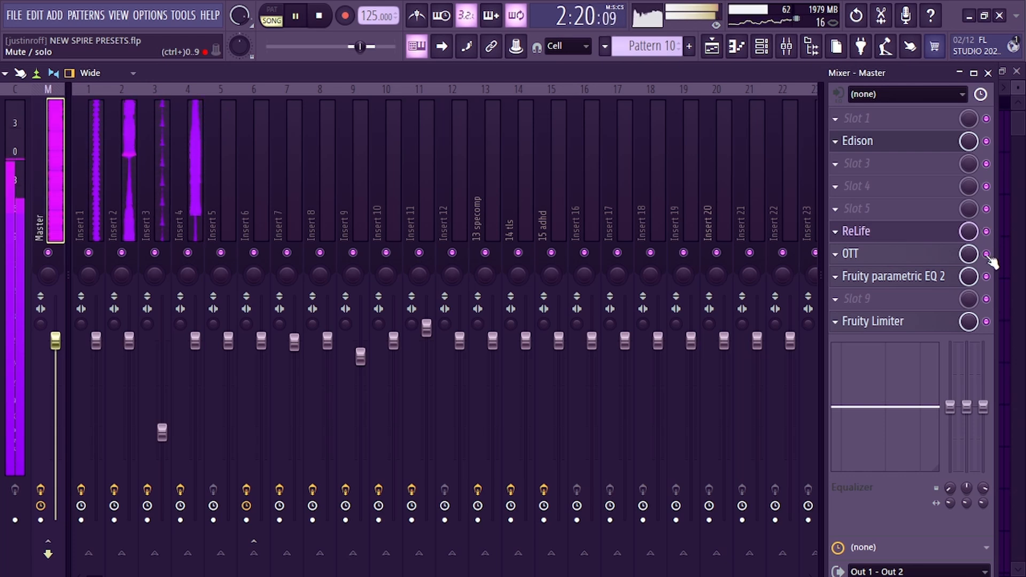
Set the master OTT's Depth to 63%
left_click(853, 255)
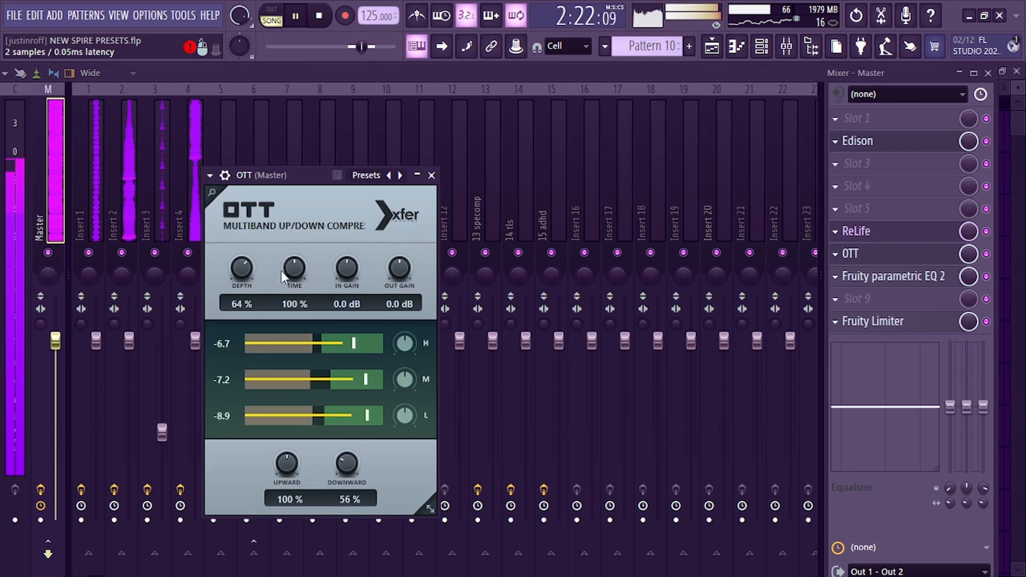
left_click_drag(240, 270, 222, 249)
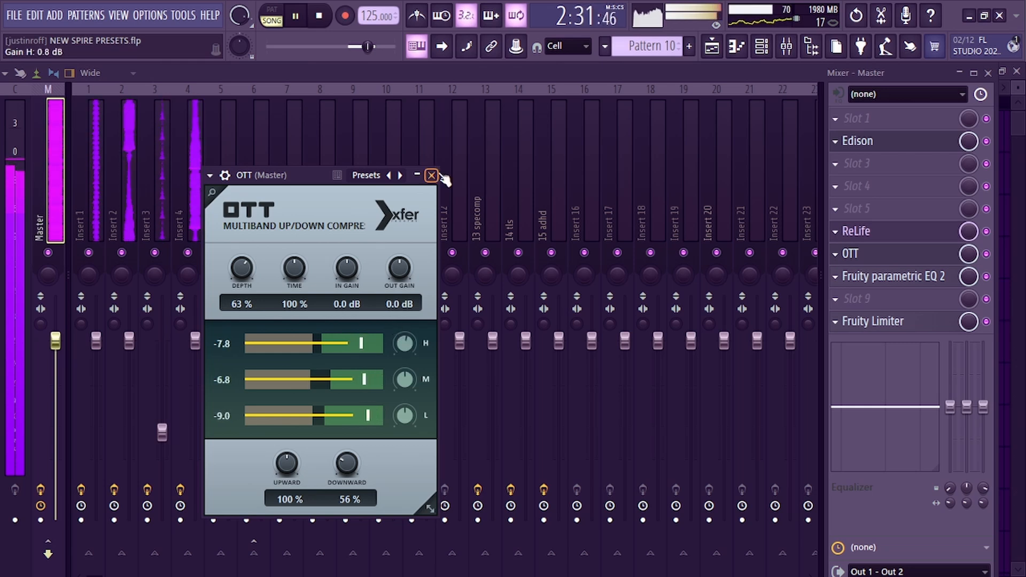
Raise band 7 of the master's Fruity parametric EQ 2 to about 4423 Hz, 5.6 dB and stop playback
left_click(986, 277)
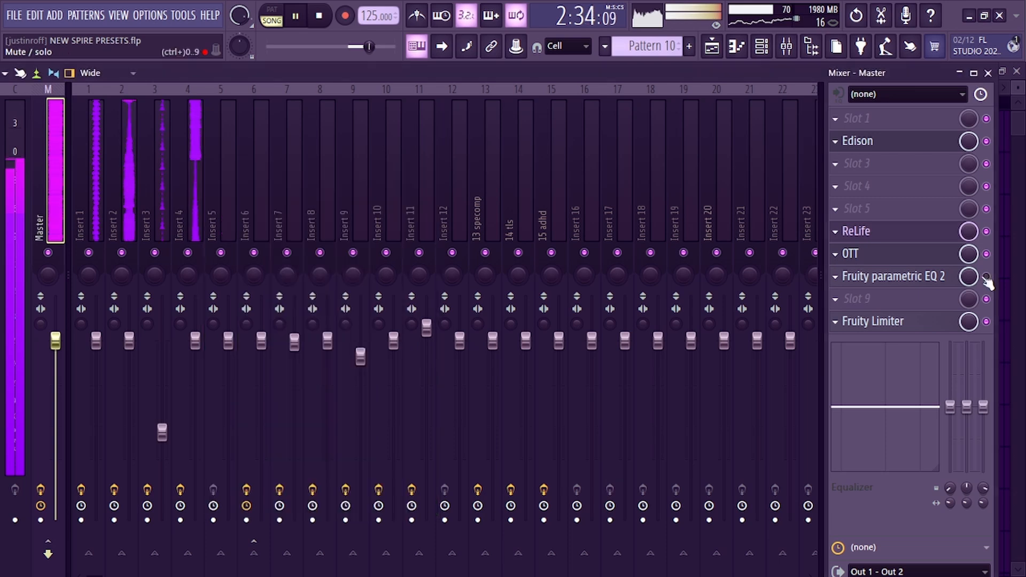
left_click(985, 277)
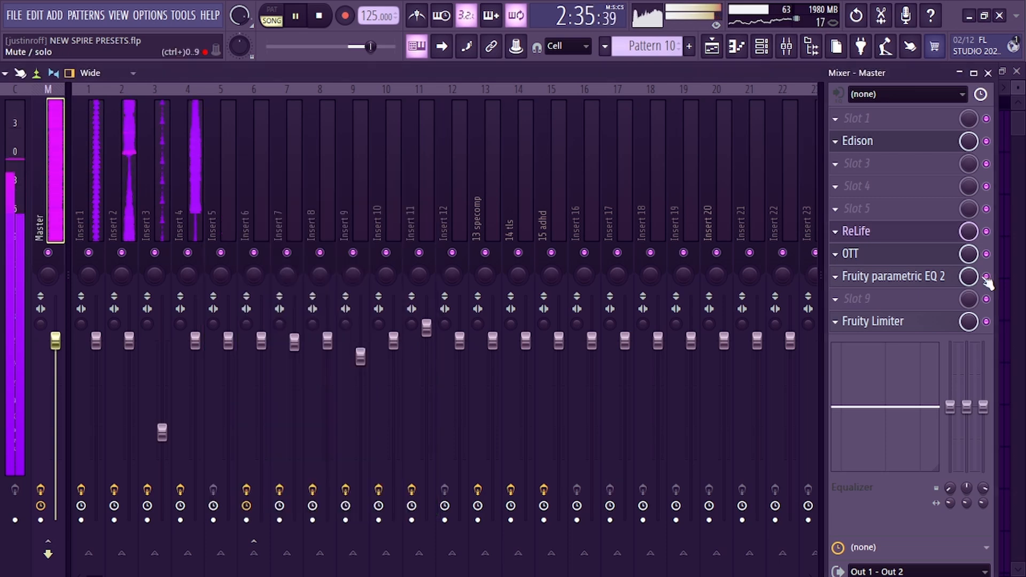
left_click(908, 276)
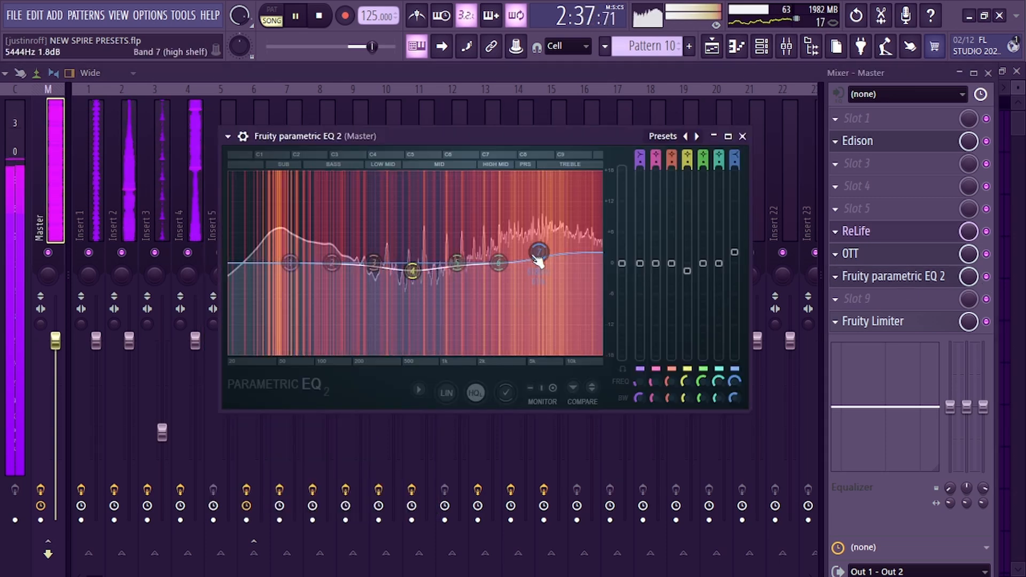
left_click_drag(537, 259, 538, 247)
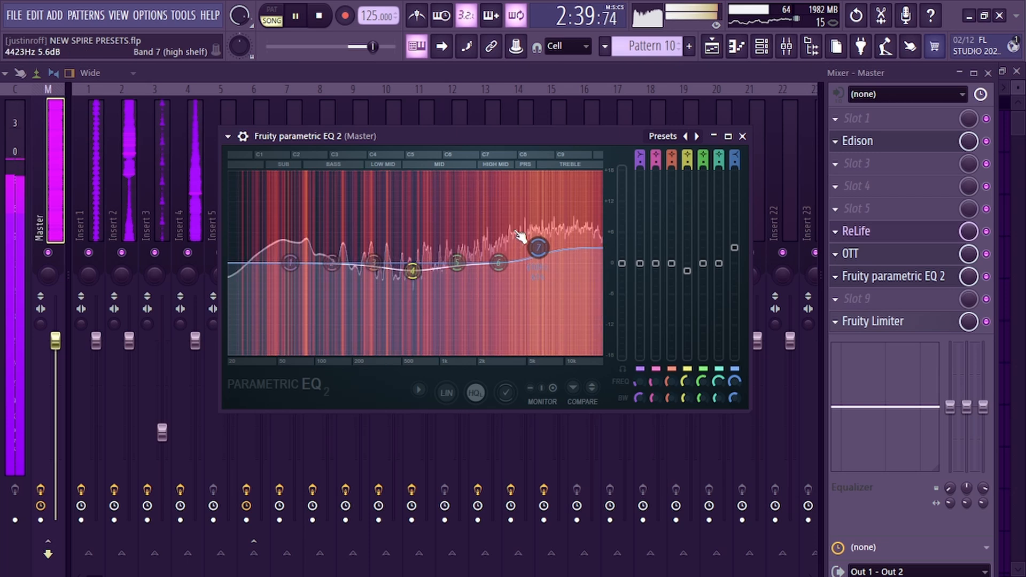
left_click(320, 17)
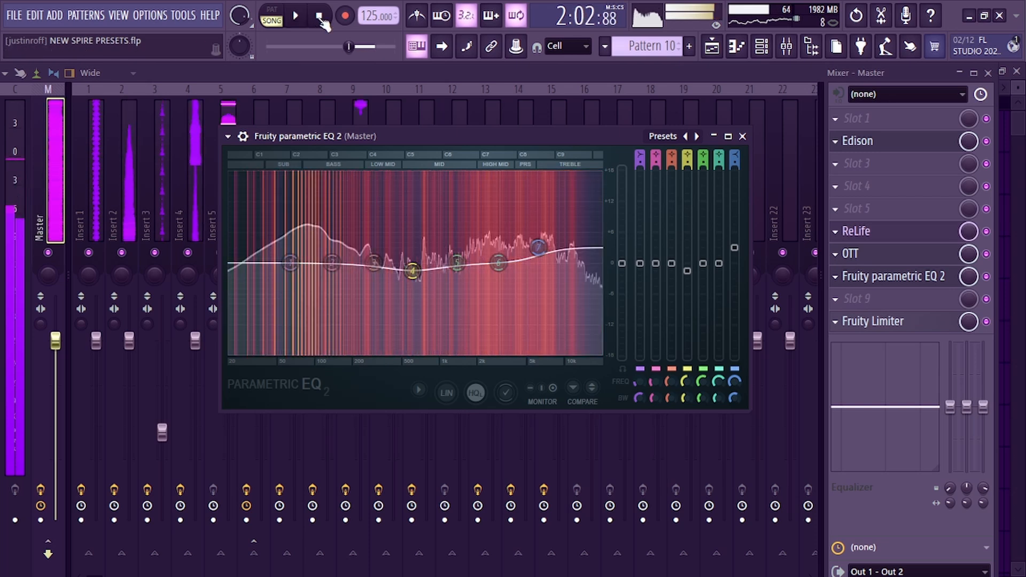
Set the playlist playback start to bar 53
left_click(712, 46)
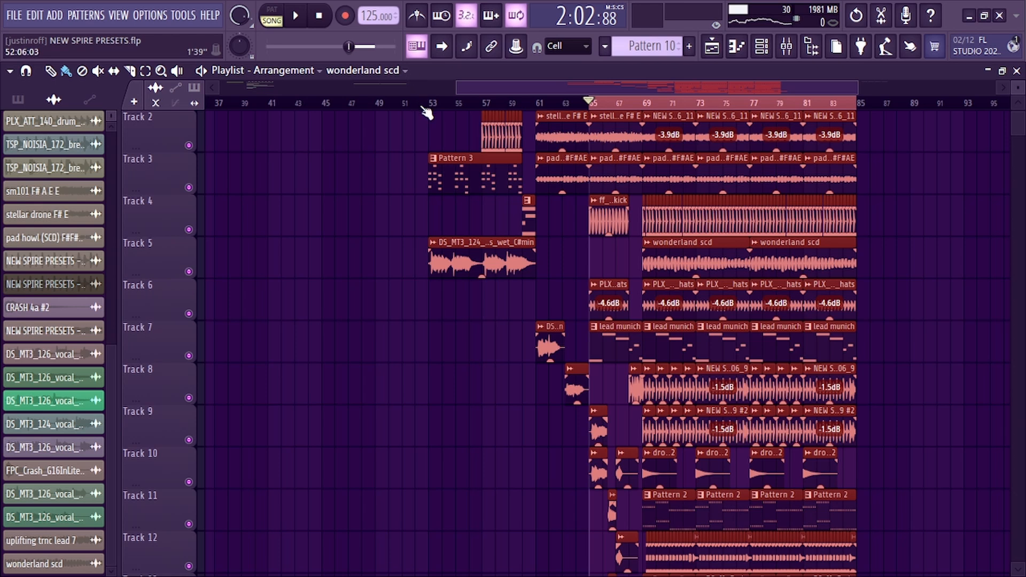
left_click(439, 104)
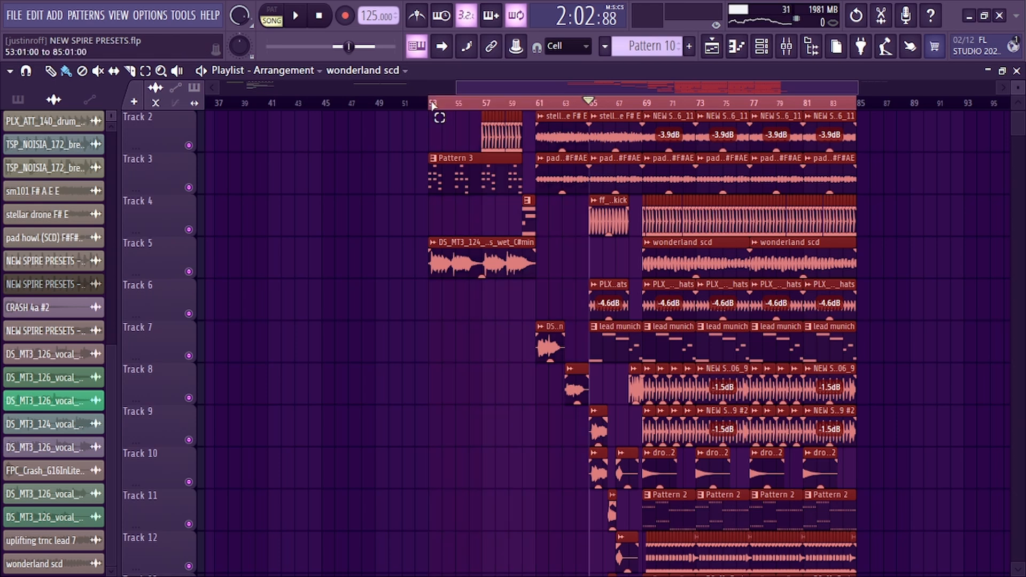
scroll(439, 109, "up", 3)
scroll(561, 229, "up", 1)
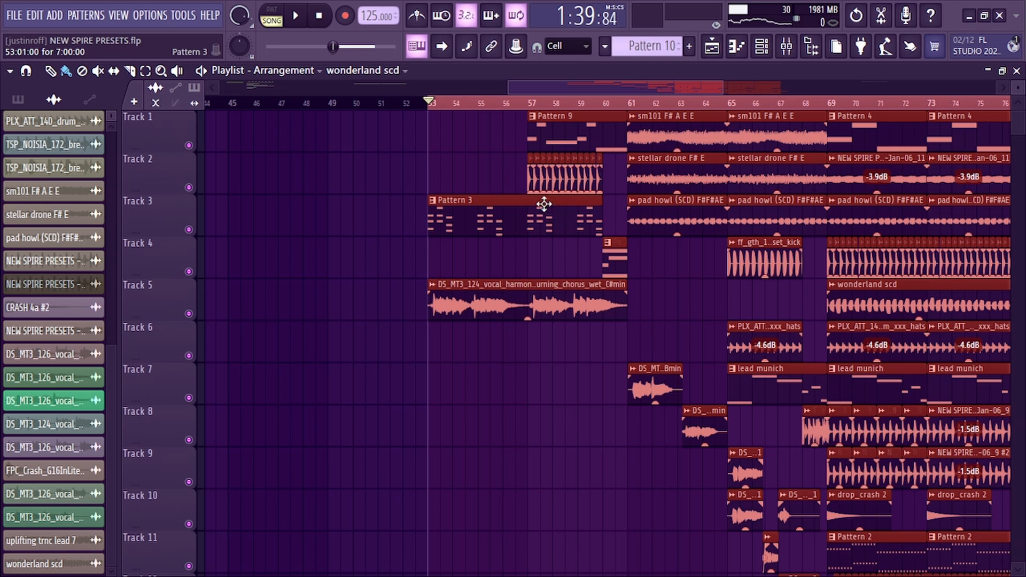
Play the arrangement briefly from bar 53 to listen to the section
key("space")
scroll(477, 112, "down", 1)
key("space")
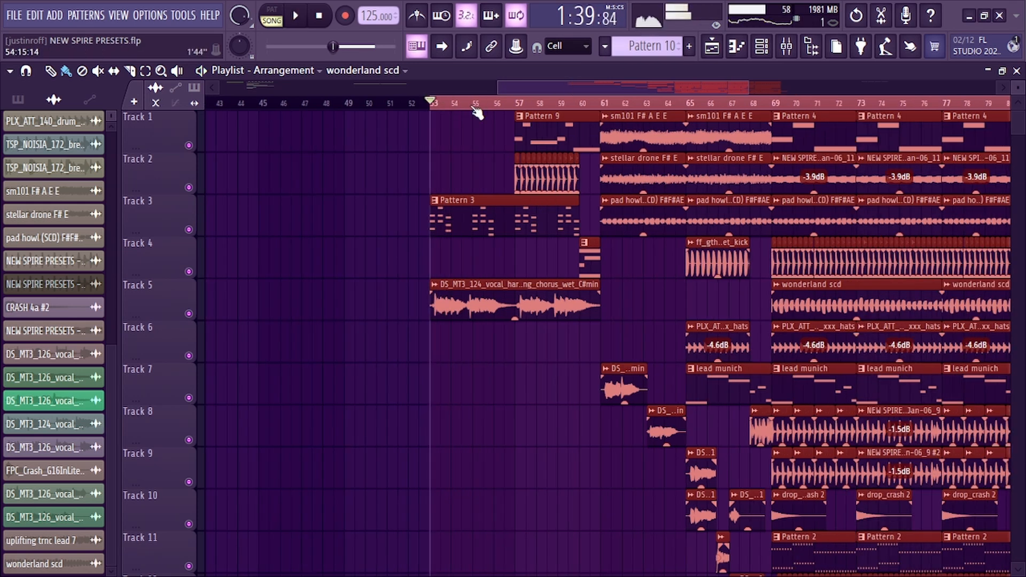
Open the Fruity parametric EQ 2 on Insert 16, the mixer track of the Pattern 3 channel
left_click(464, 218)
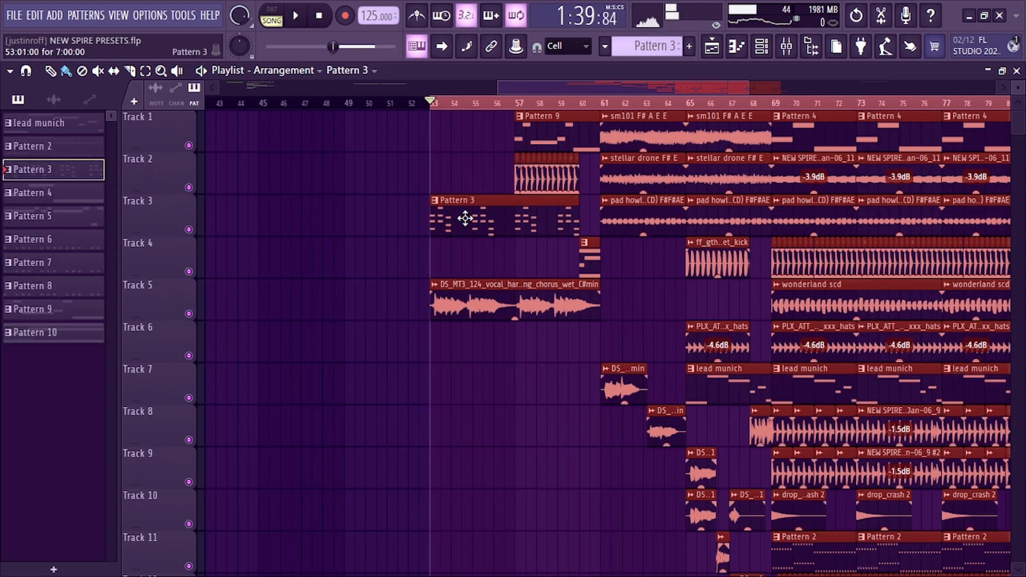
left_click(761, 46)
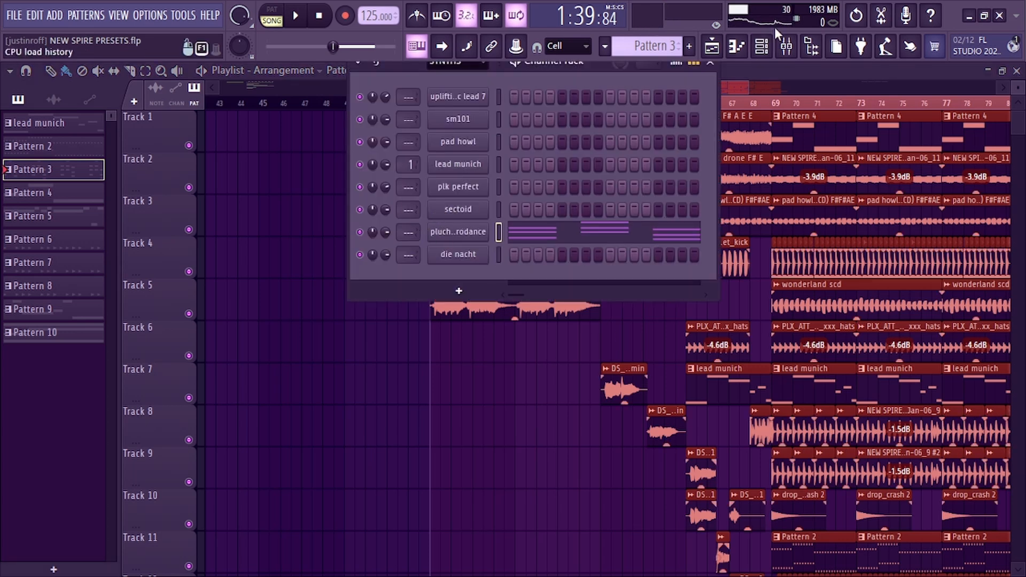
left_click(786, 47)
left_click(863, 118)
left_click(526, 257)
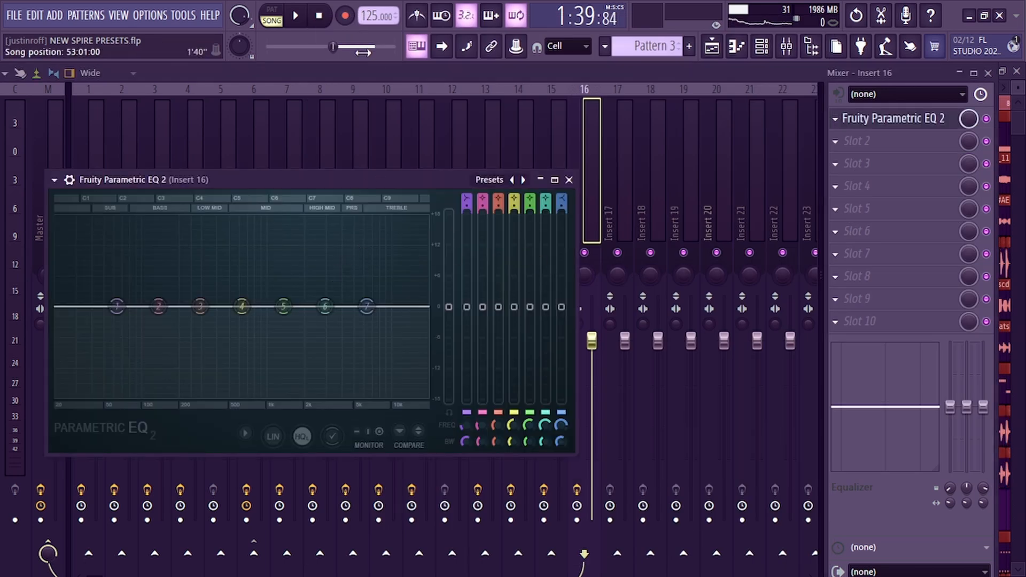
Lower band 7 of Insert 16's Fruity parametric EQ 2 during playback
key("space")
left_click_drag(367, 306, 361, 342)
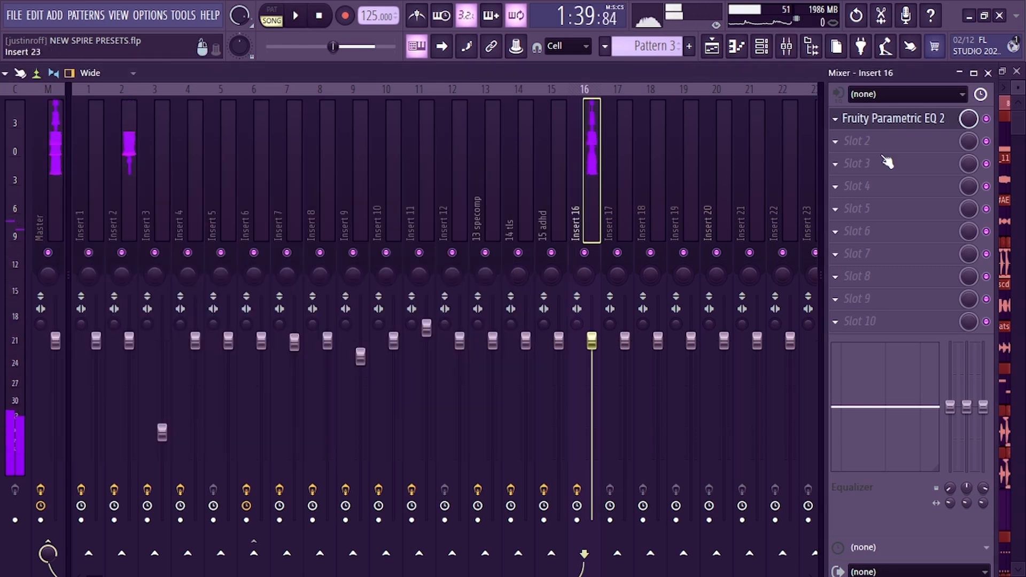
Add Fruity Love Philter to slot 2 of Insert 16 and preview it with playback
left_click(861, 142)
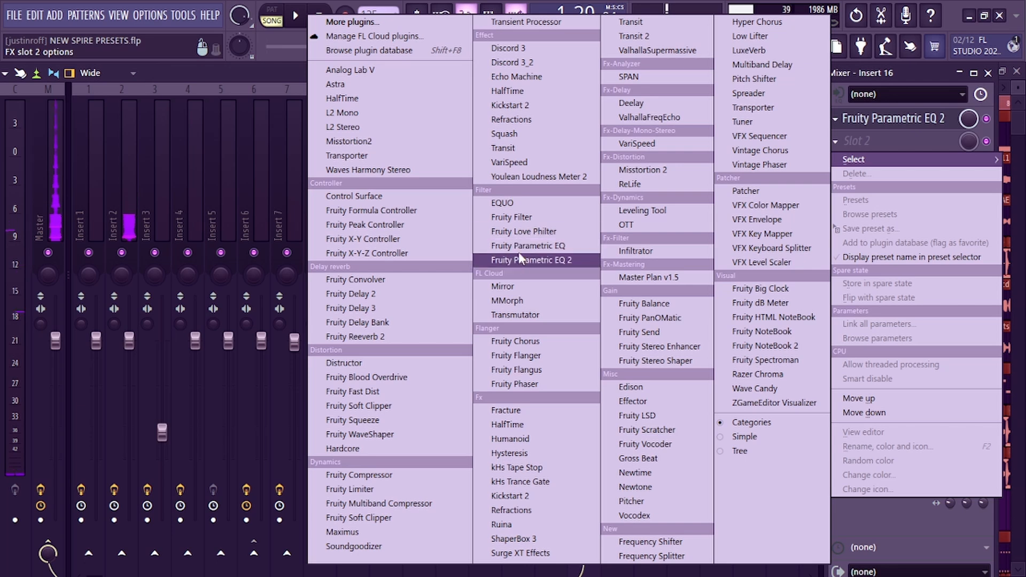
left_click(513, 231)
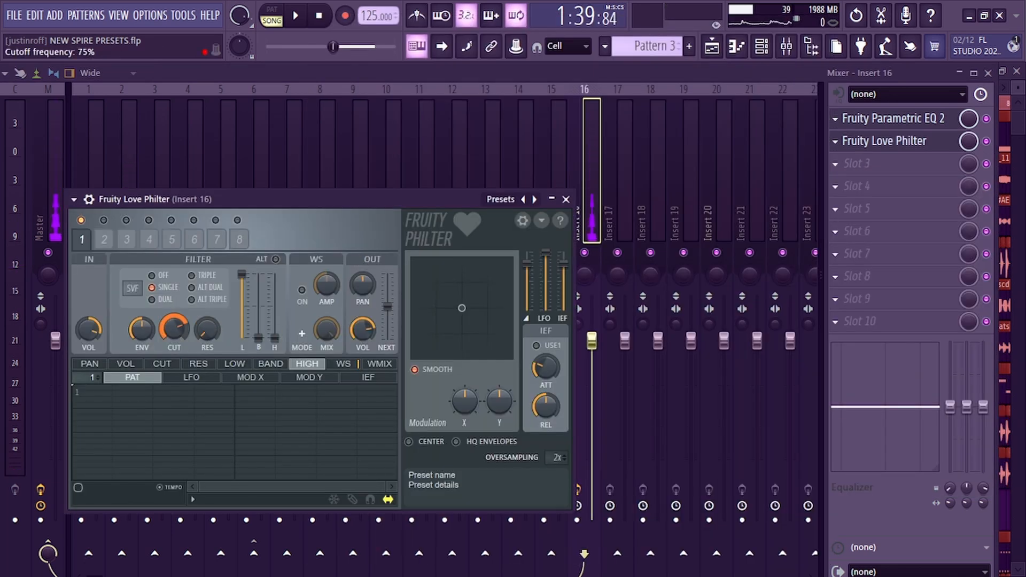
key("space")
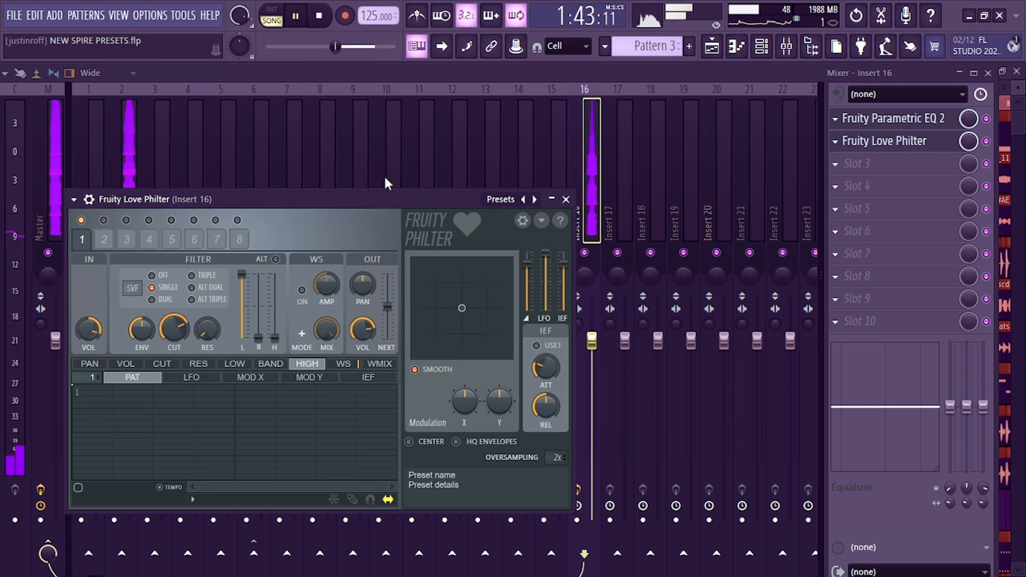
key("space")
Open Insert 2's Leveling Tool and set Peak Reduction to about 44.6% and Ratio to 6:1 during playback
key("F5")
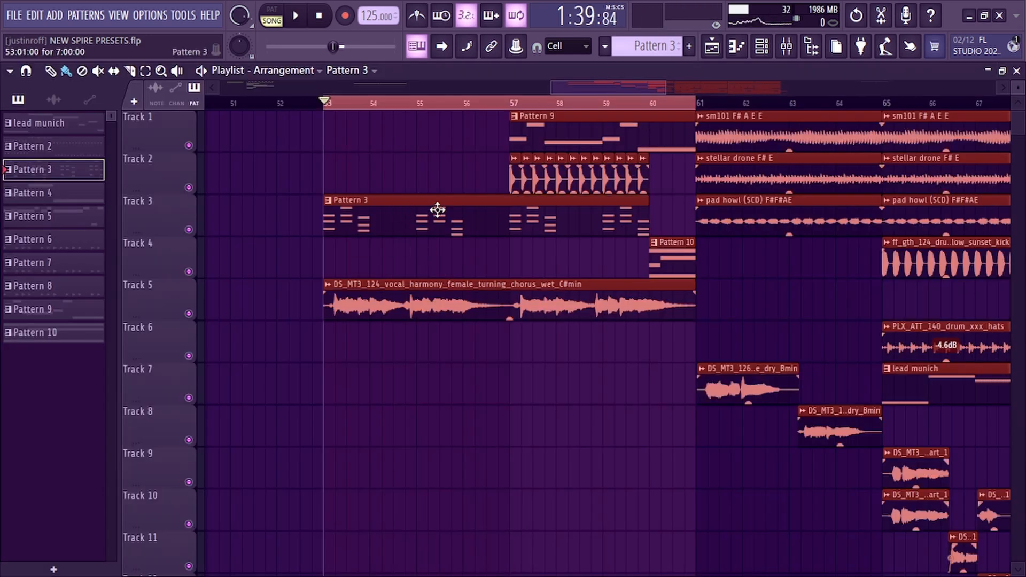
left_click(394, 297)
double_click(718, 373)
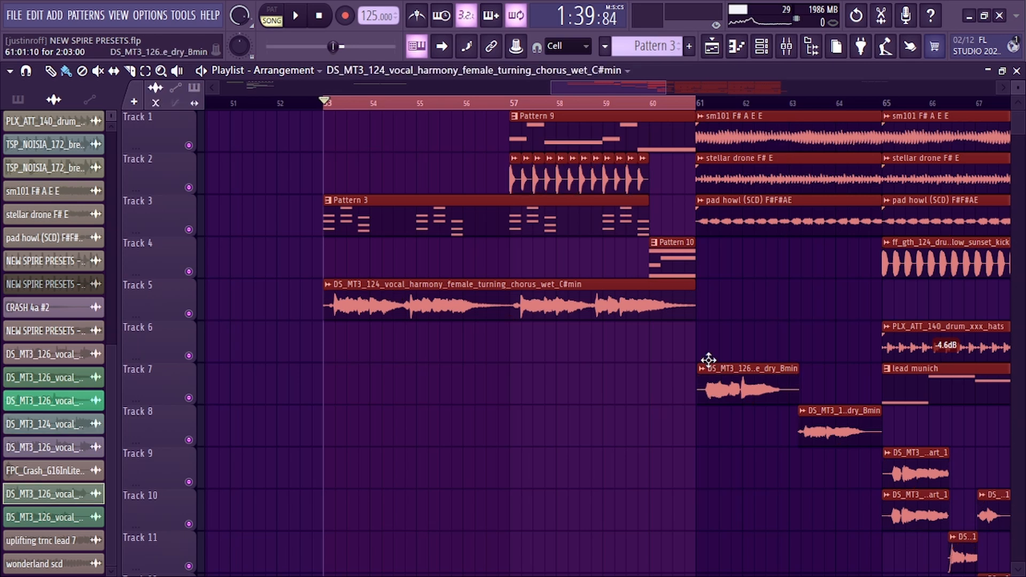
key("Escape")
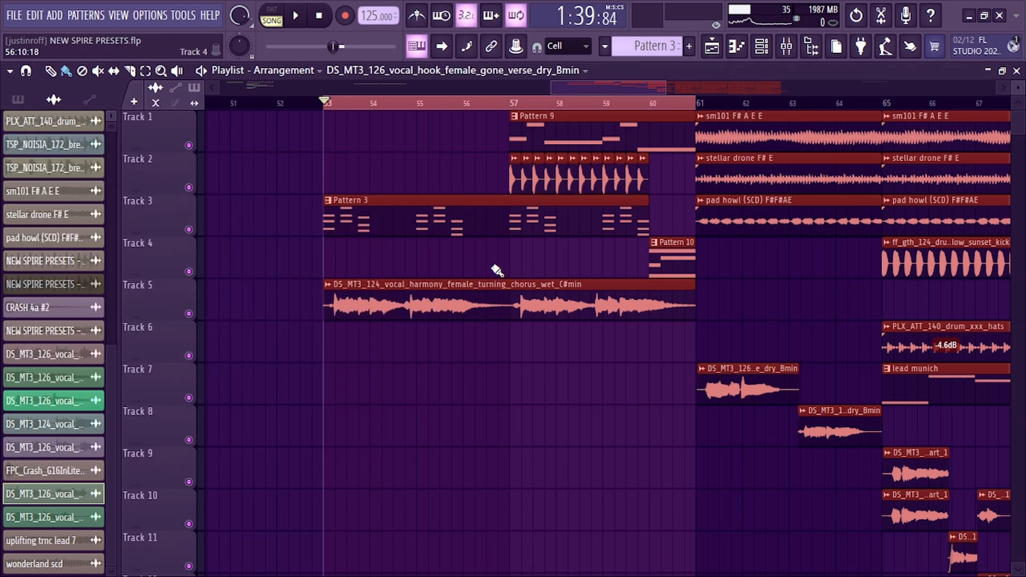
key("F6")
key("F5")
key("F9")
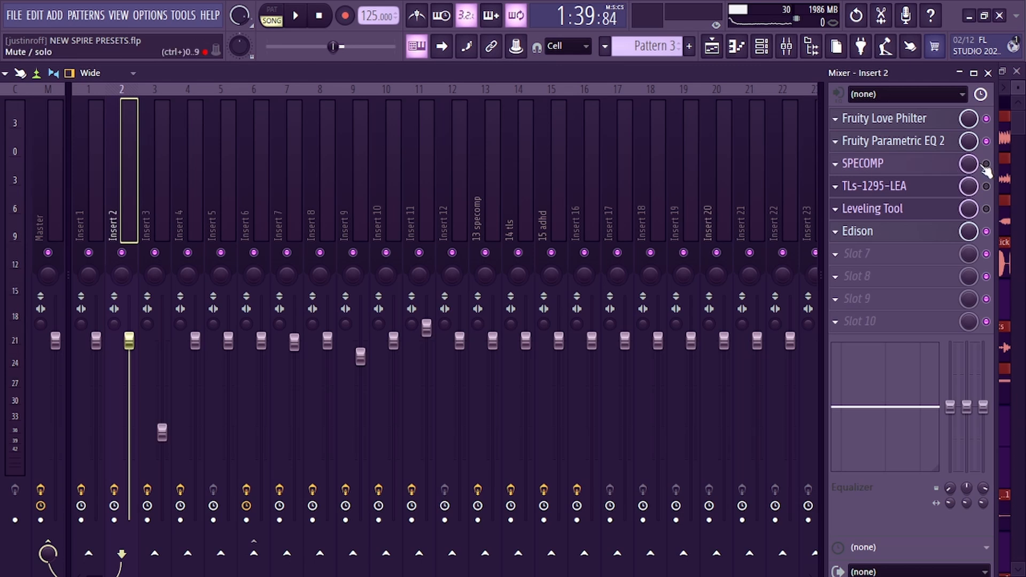
left_click(872, 208)
key("space")
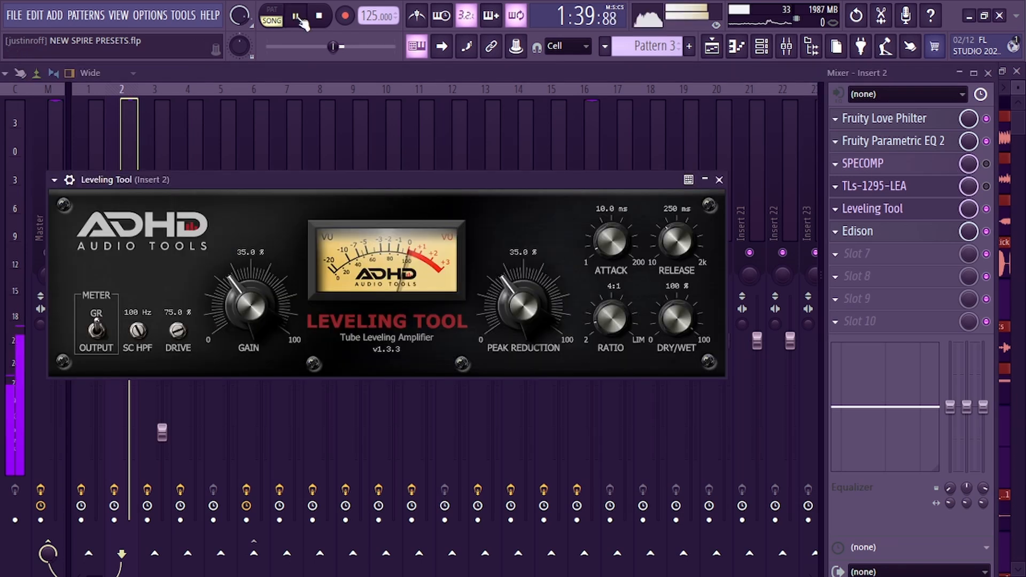
left_click_drag(521, 335, 500, 181)
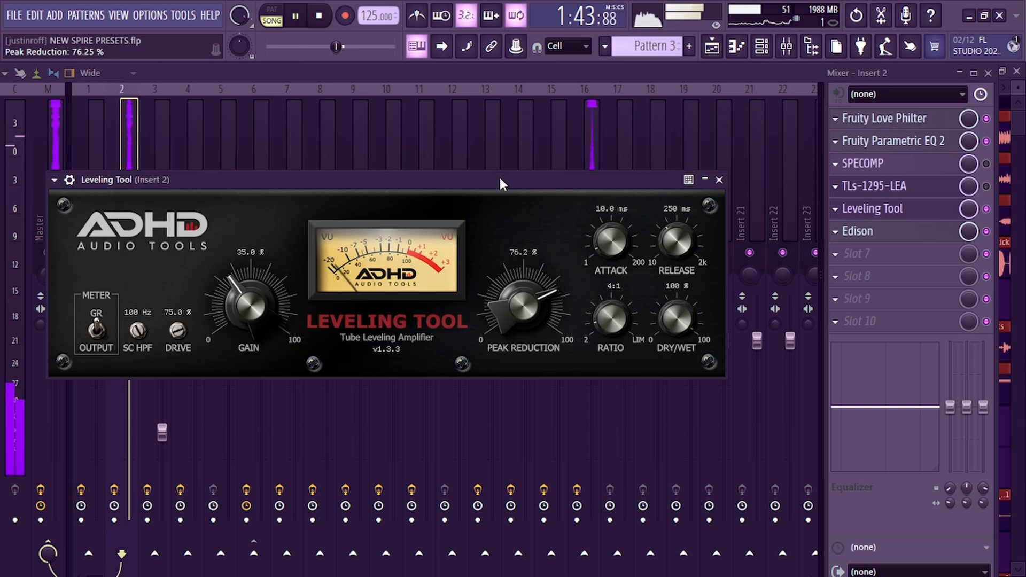
left_click_drag(604, 316, 601, 203)
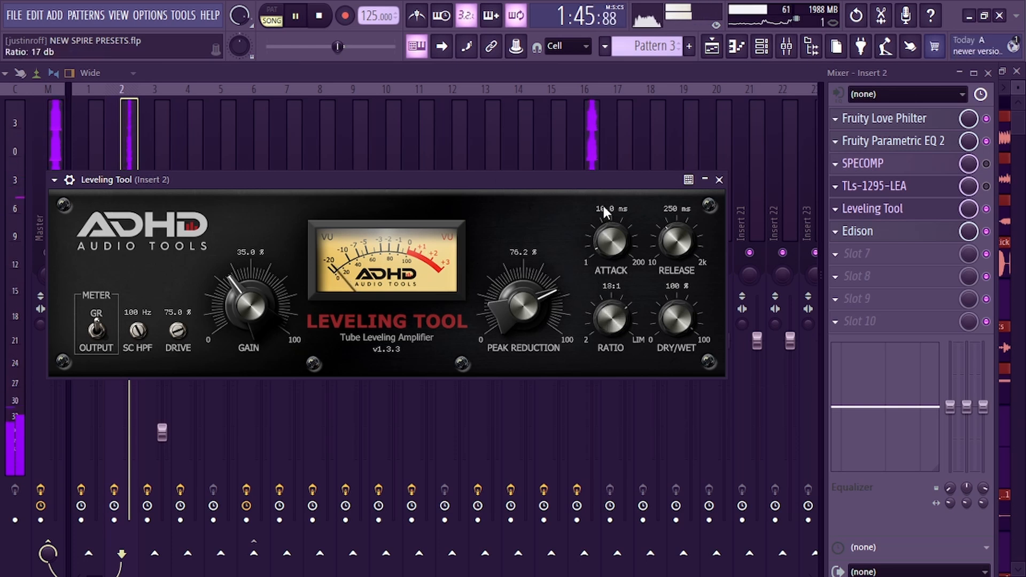
left_click_drag(531, 300, 553, 412)
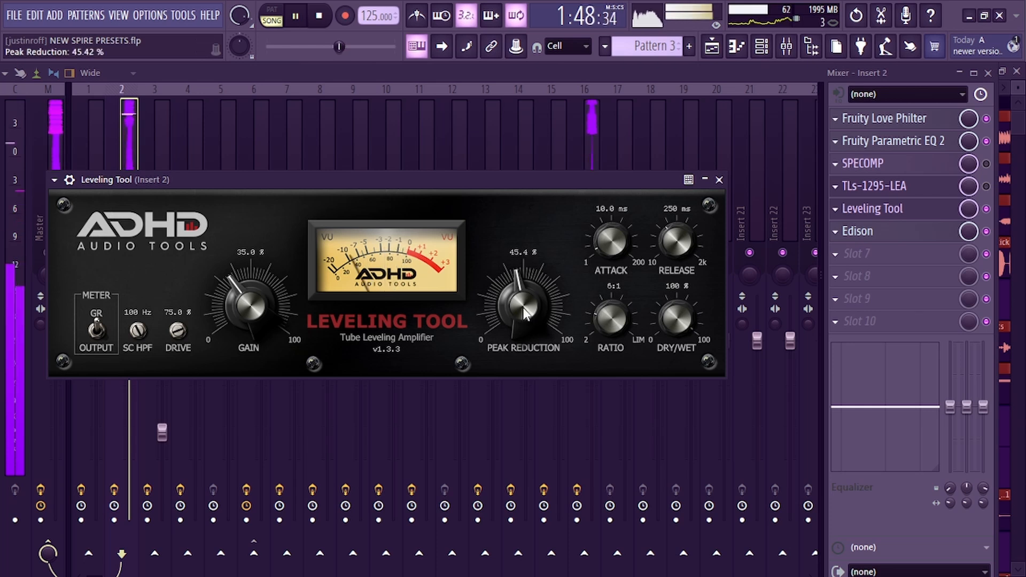
left_click_drag(524, 310, 524, 311)
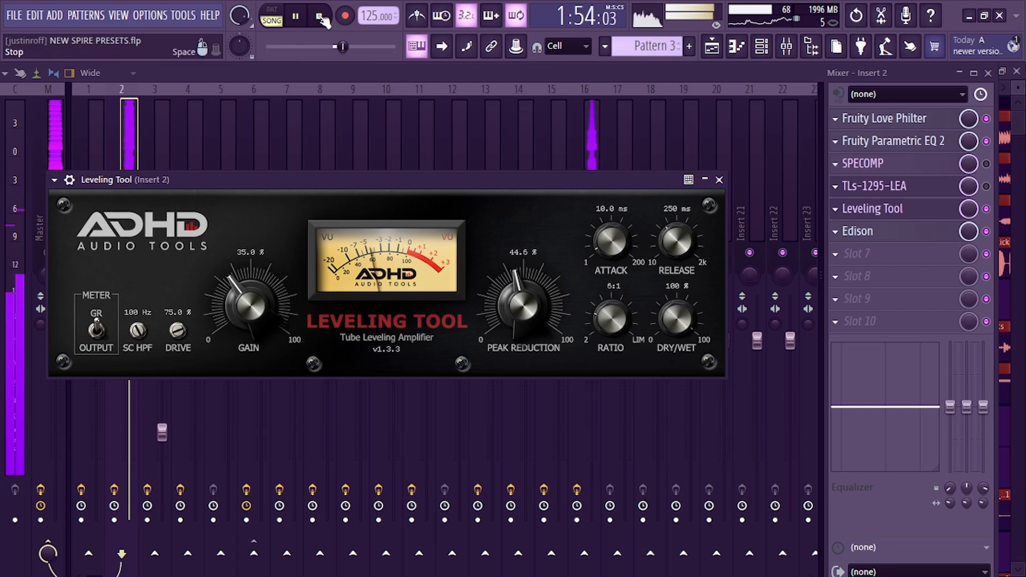
key("space")
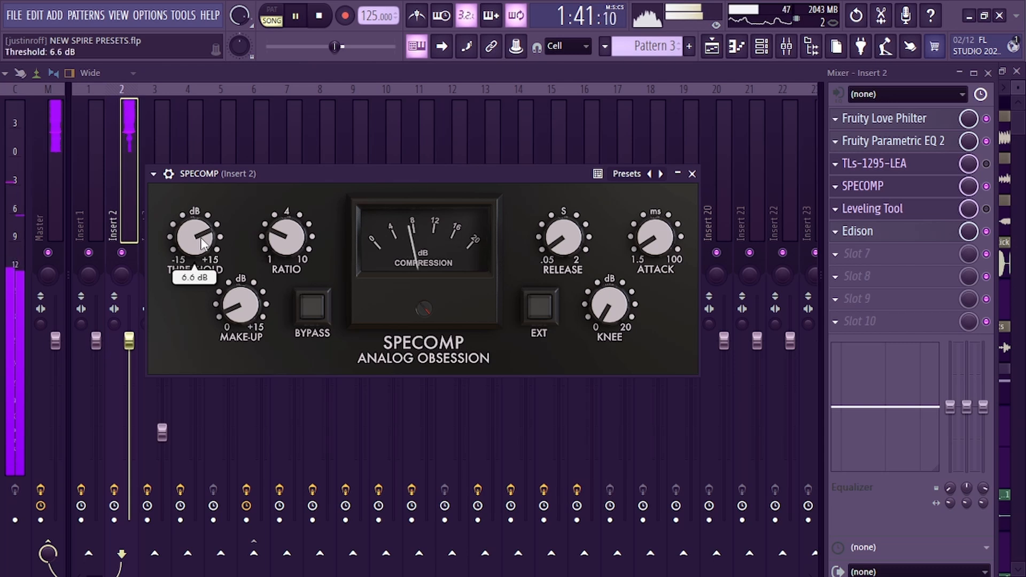
Raise the Threshold on Insert 2's SPECOMP compressor
left_click_drag(202, 243, 221, 298)
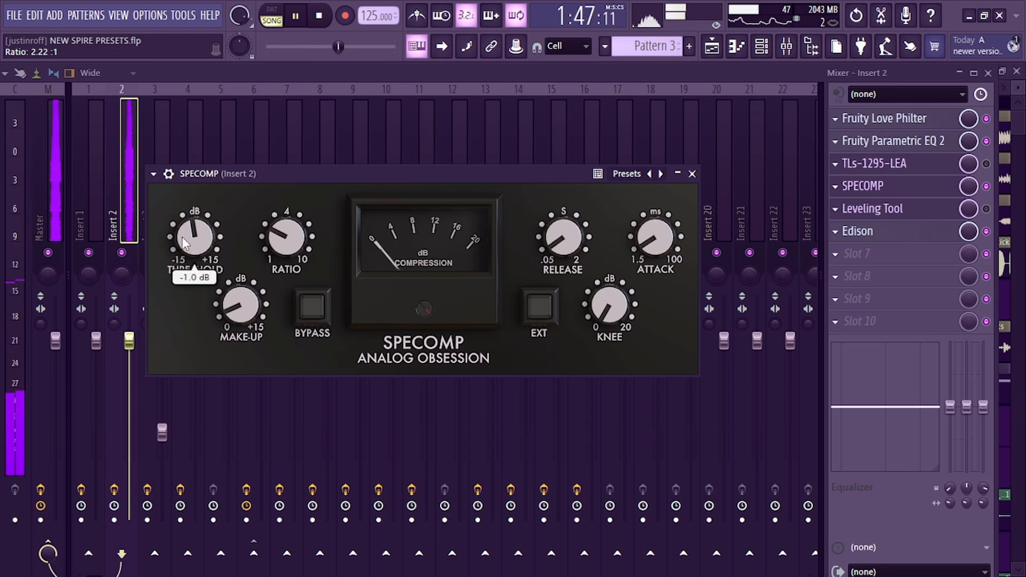
left_click_drag(183, 243, 182, 199)
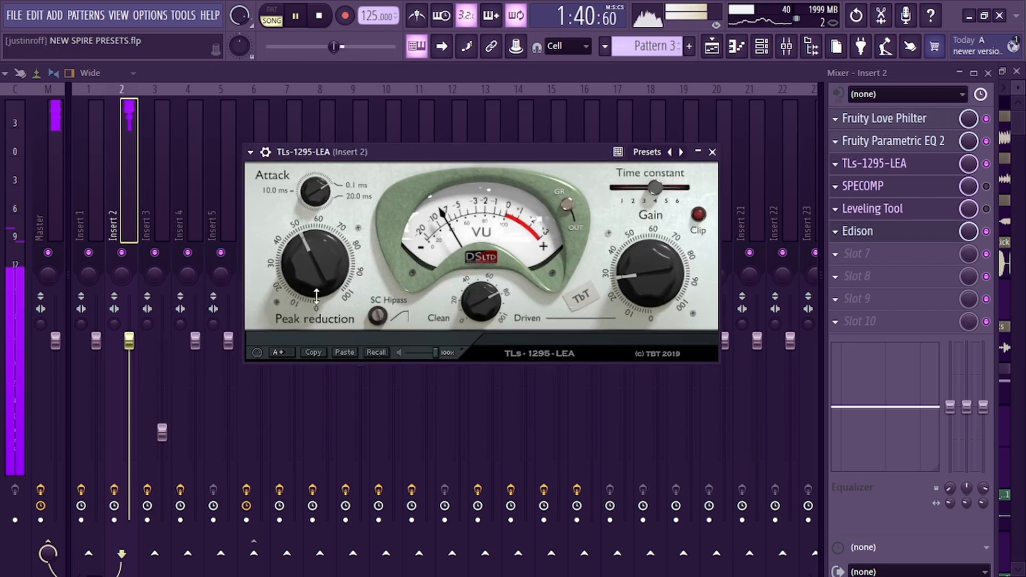
Increase the Peak reduction on Insert 2's TLs-1295-LEA compressor
left_click_drag(305, 259, 309, 219)
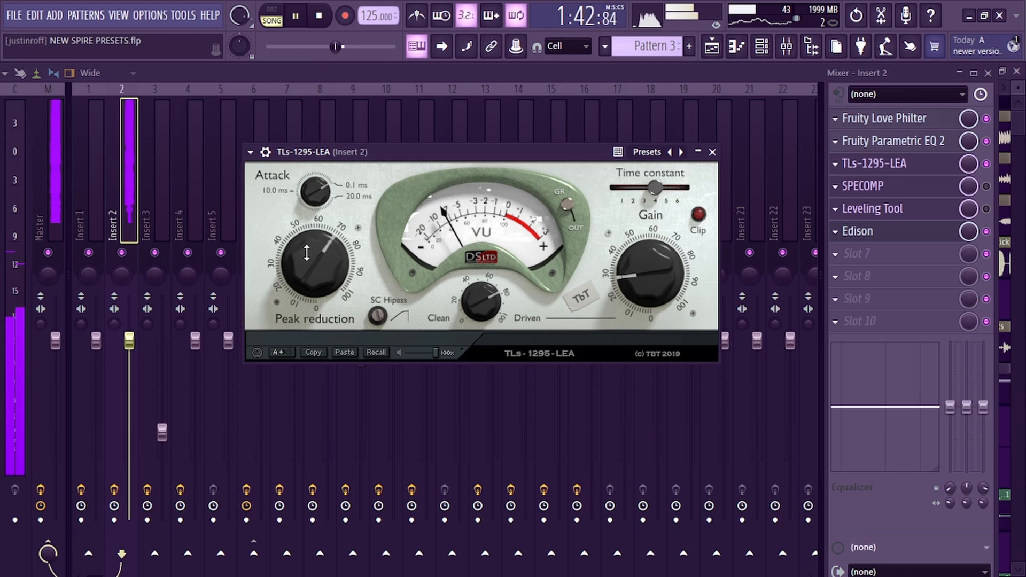
left_click_drag(305, 251, 307, 239)
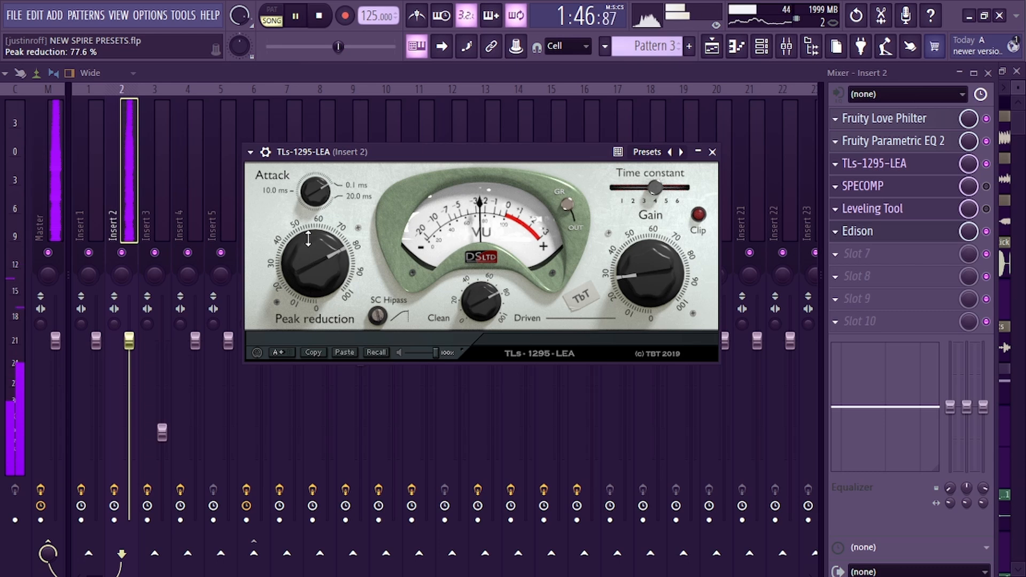
Open Insert 2's Fruity Love Philter and adjust its filter Cut knob while playing back
left_click(899, 117)
key("space")
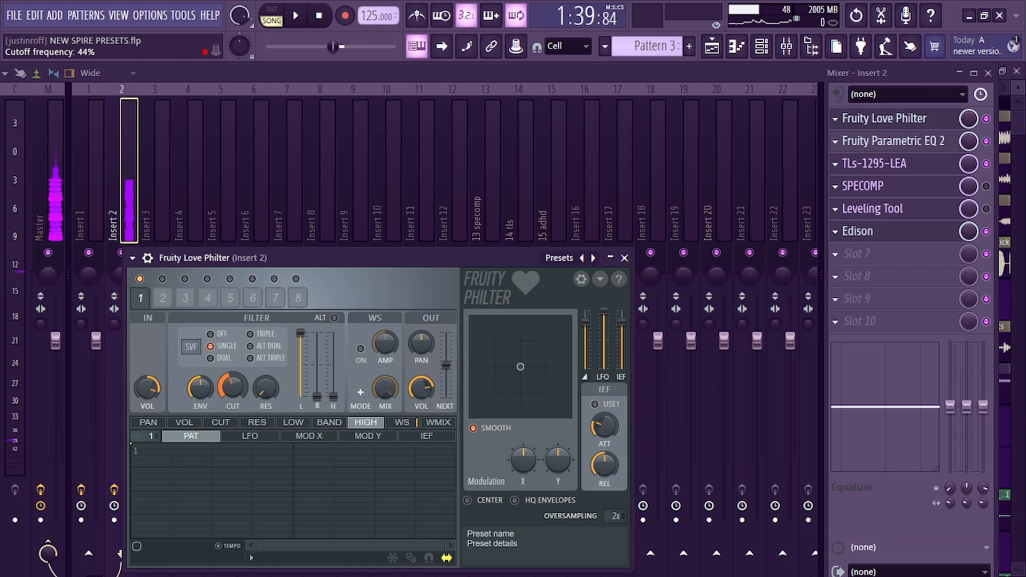
key("space")
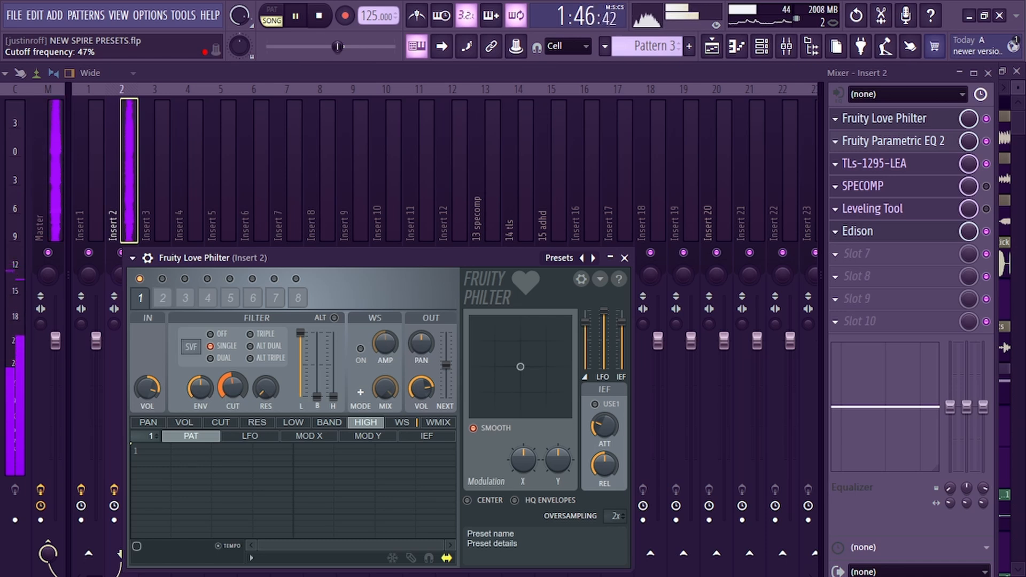
left_click_drag(232, 386, 233, 381)
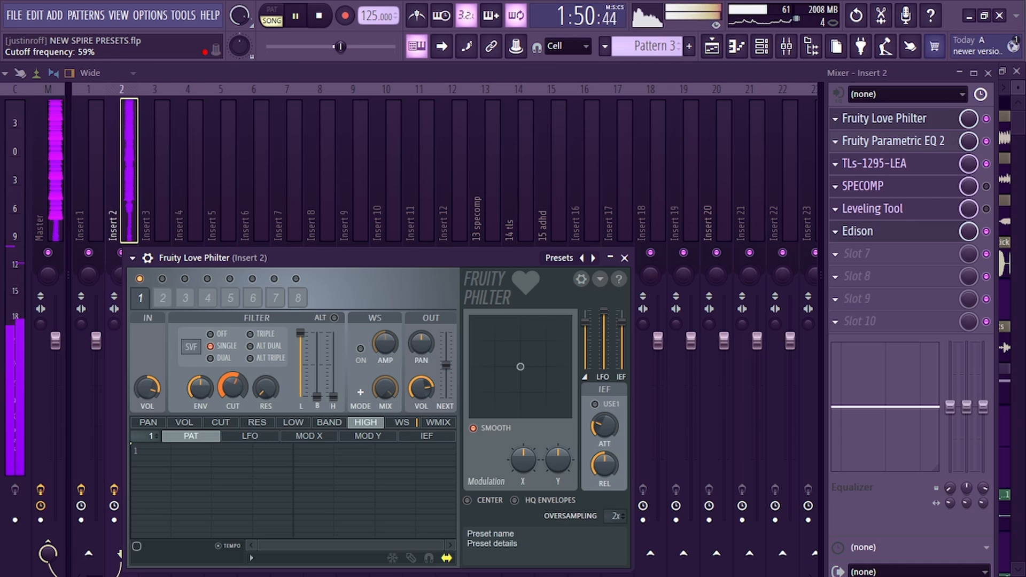
left_click_drag(232, 381, 232, 406)
key("space")
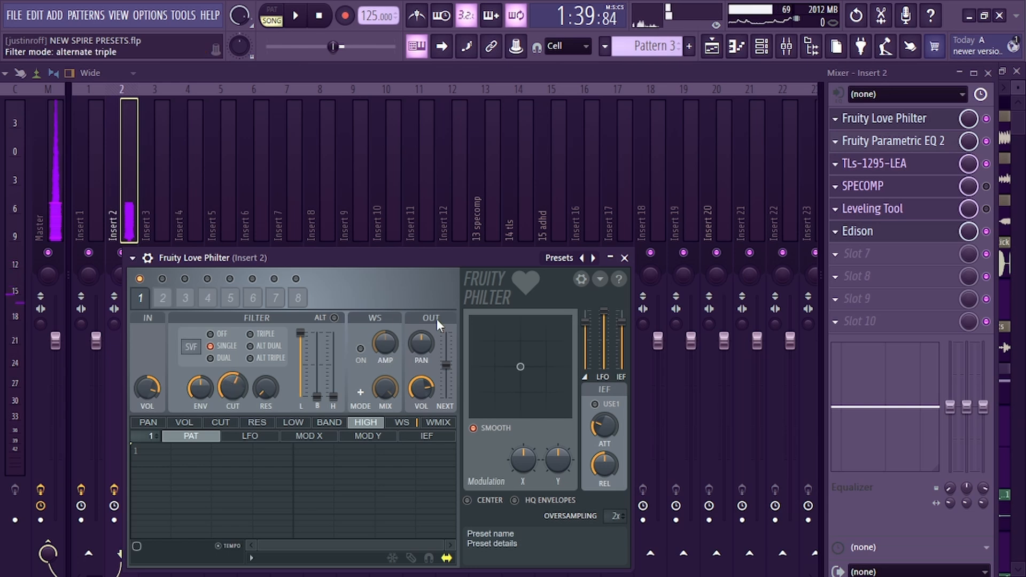
Select the Edison recording on Insert 2 from a song-jump marker and drag it into the playlist as an audio clip
left_click(876, 232)
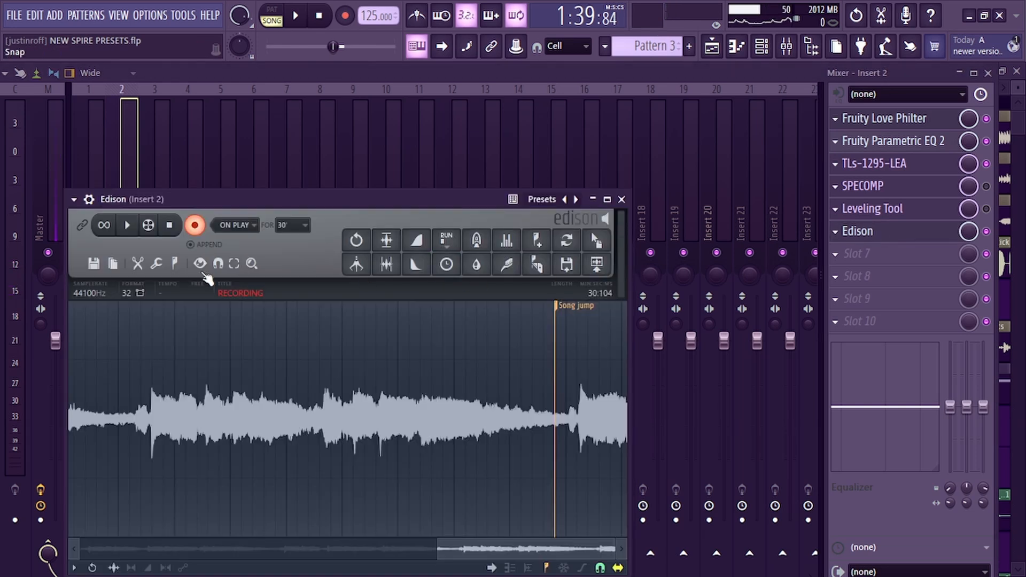
left_click(205, 230)
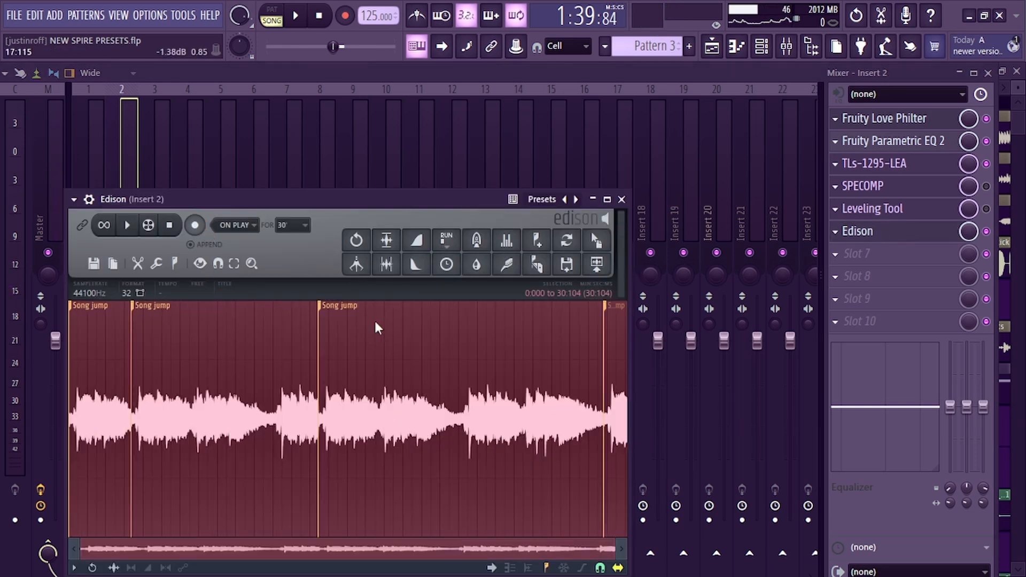
right_click(319, 309)
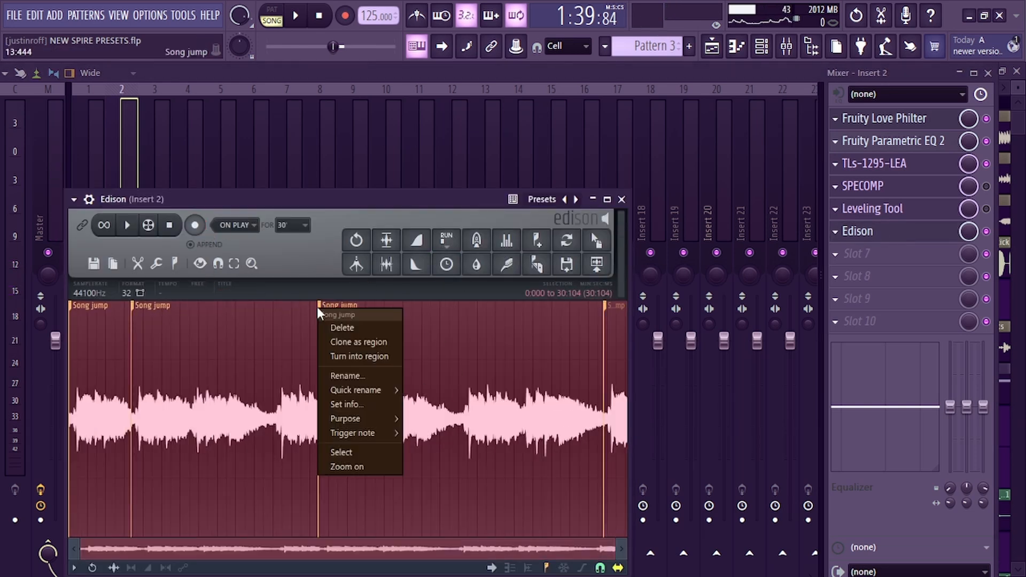
left_click(342, 452)
left_click_drag(599, 240, 320, 367)
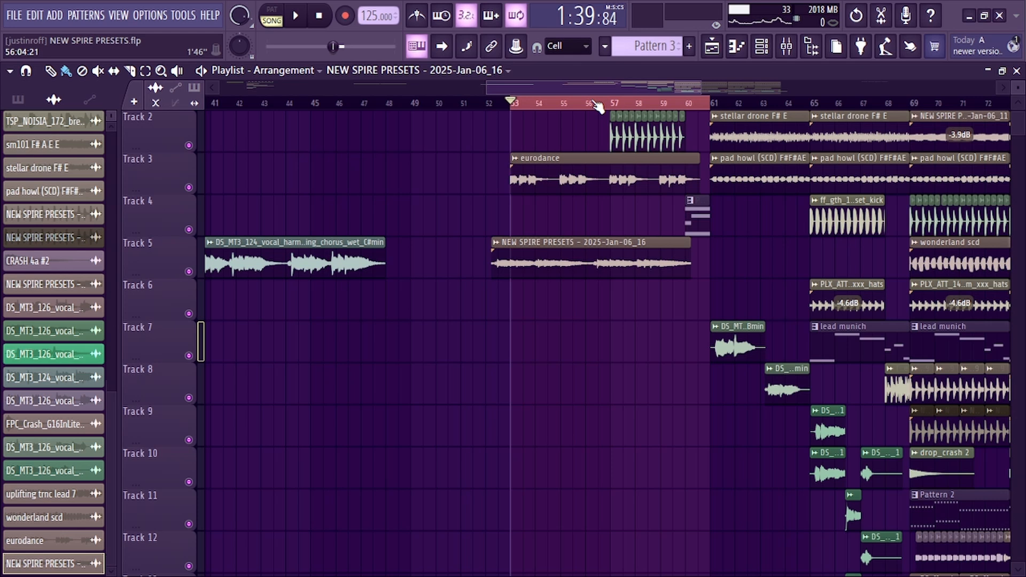
Move the new audio clip on track 5 so it starts at bar 53
scroll(597, 107, "up", 3)
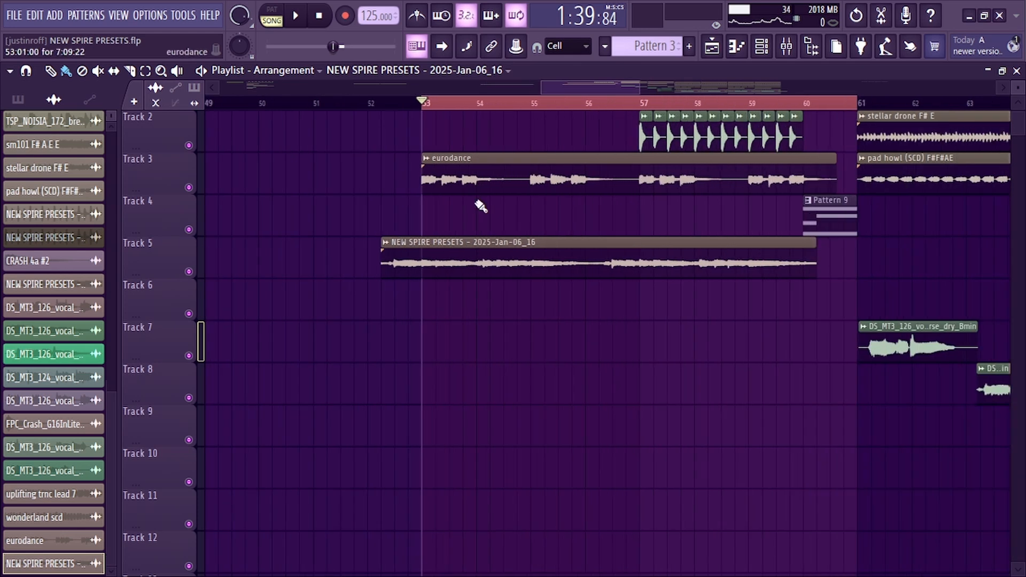
mouse_move(460, 262)
left_mouse_down()
mouse_move(516, 269)
mouse_move(479, 262)
left_mouse_up()
Play back the arrangement from bar 53 to listen to the printed vocal clip
scroll(463, 99, "up", 2)
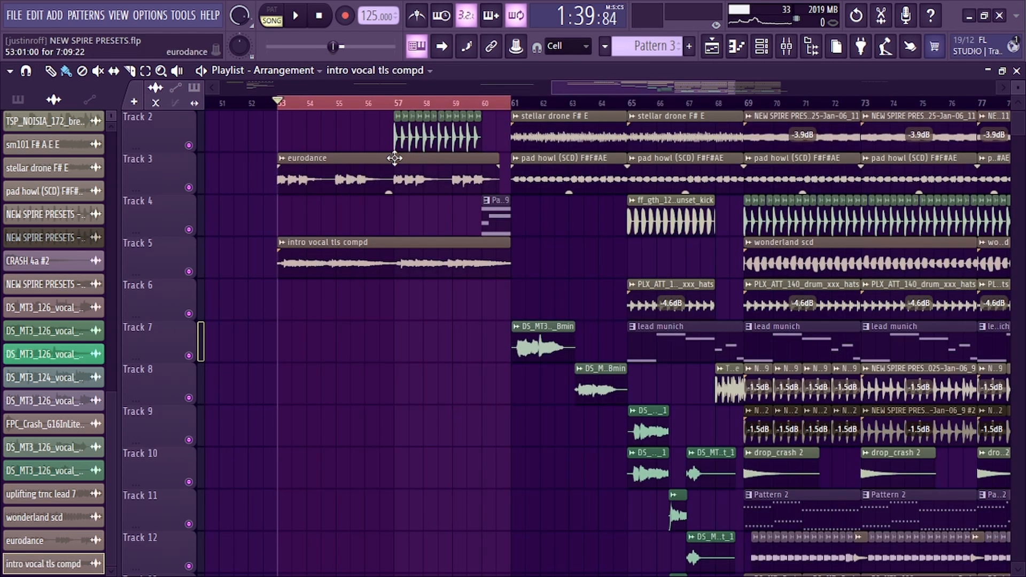
key("space")
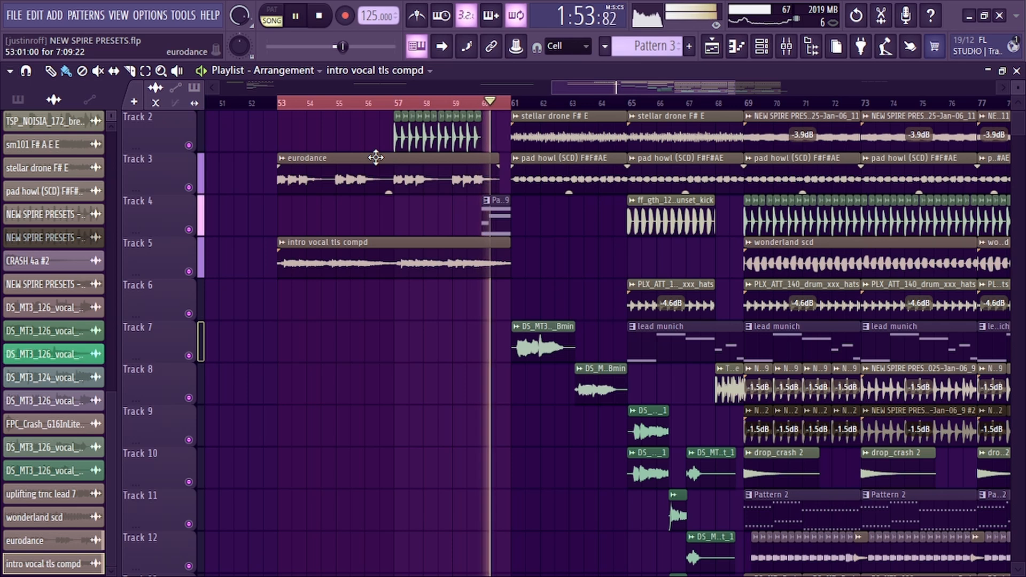
key("space")
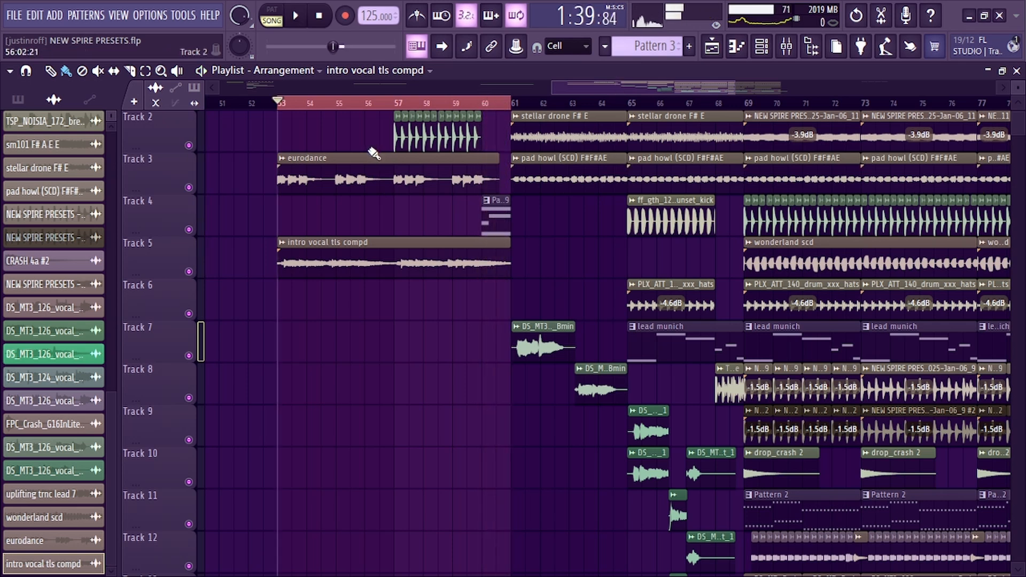
Select a time range starting at bar 60 in the playlist timeline
scroll(424, 146, "up", 3)
left_click_drag(558, 104, 615, 142)
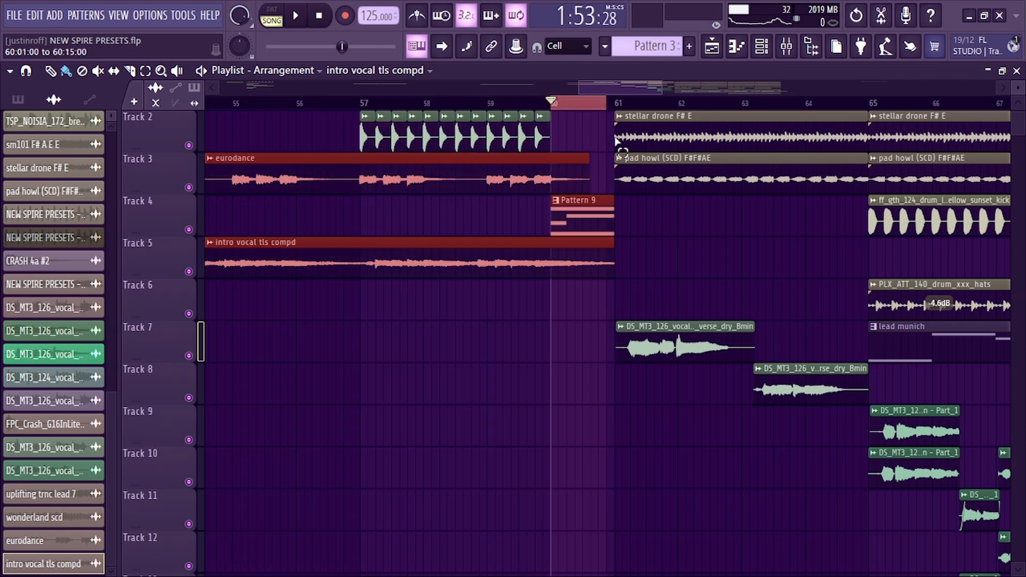
Play from bar 60 and inspect Pattern 9's pad howl notes in the piano roll and its Spire patch
key("space")
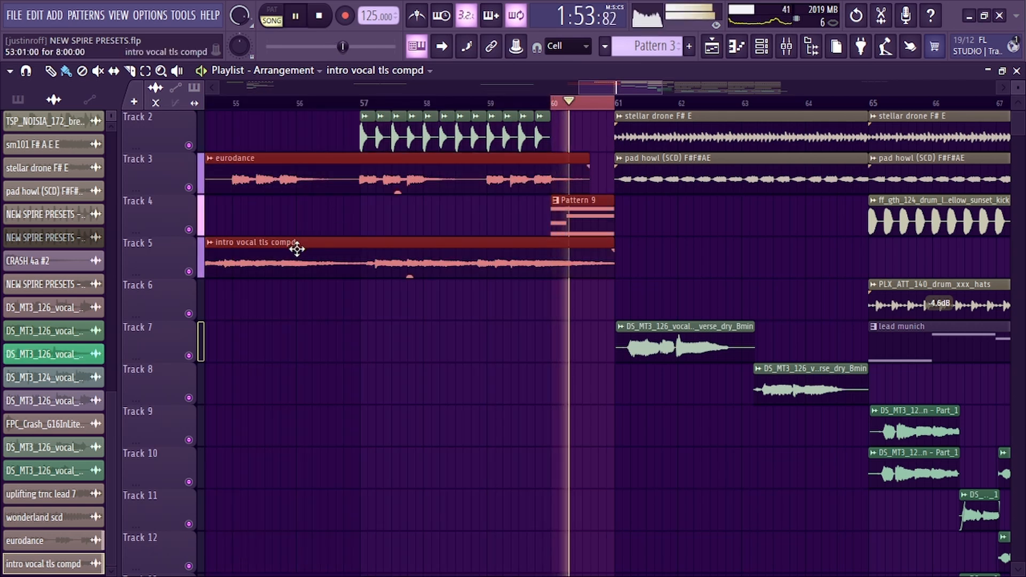
key("space")
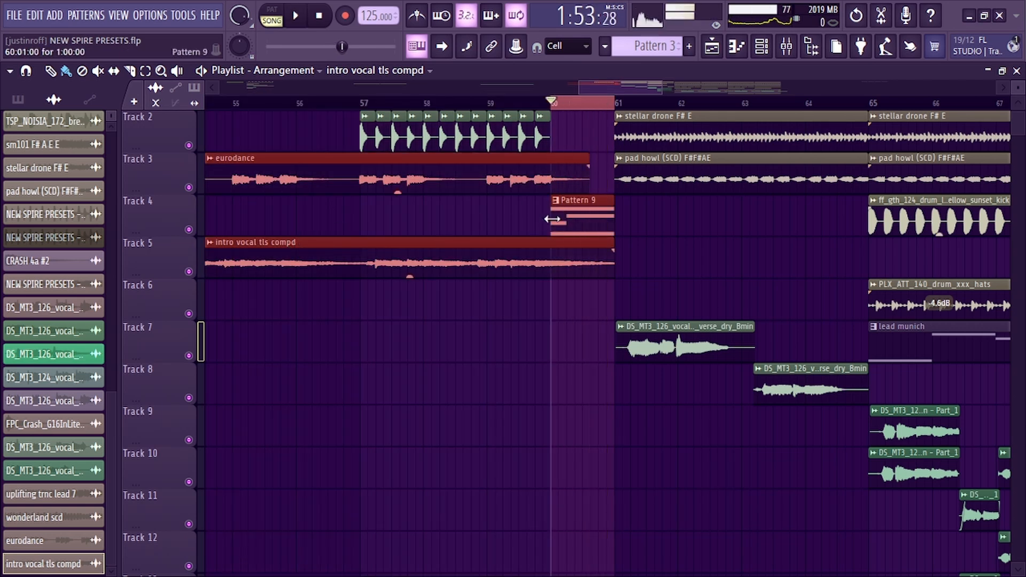
left_click(570, 218)
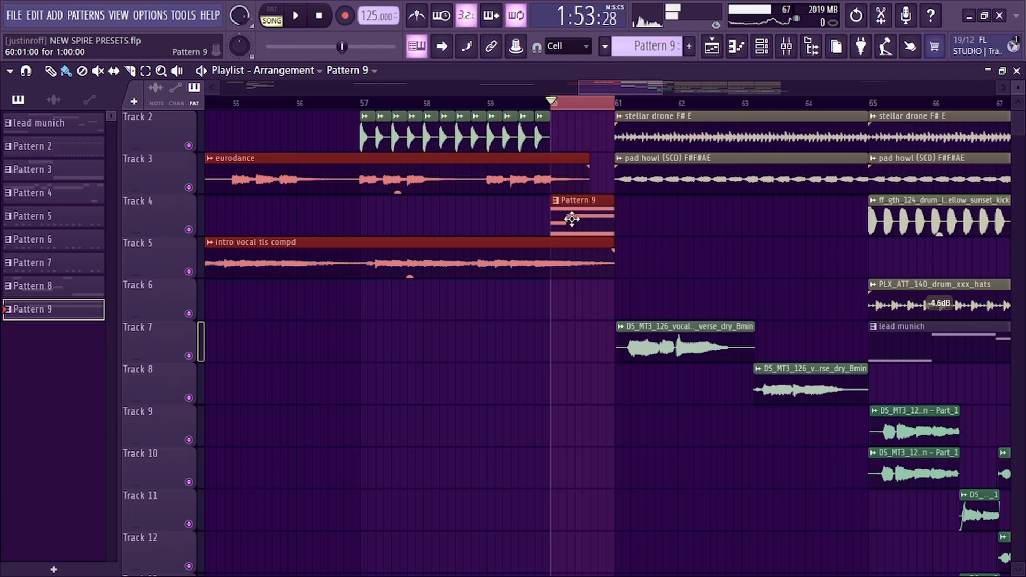
double_click(571, 219)
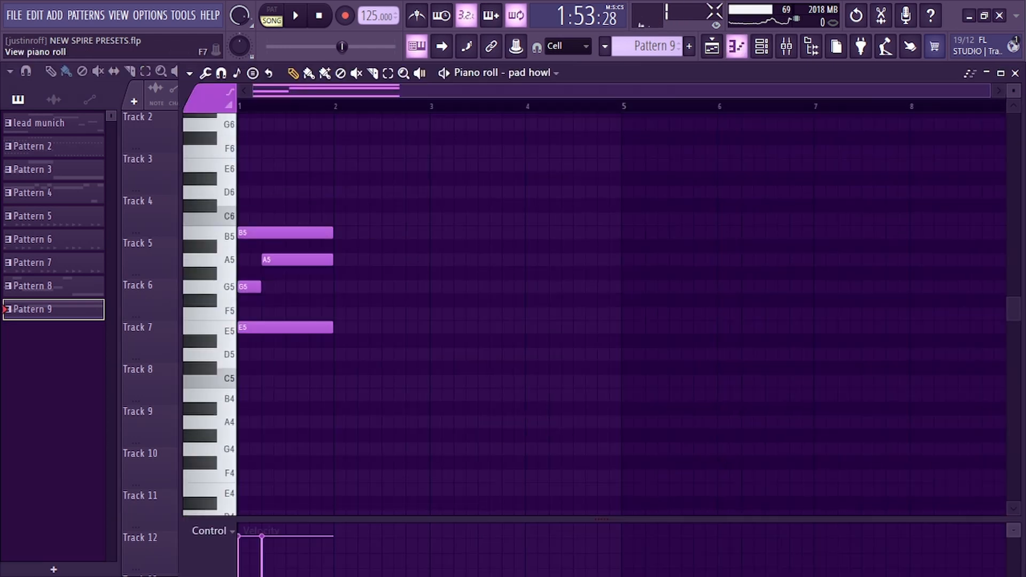
left_click(738, 48)
left_click(762, 48)
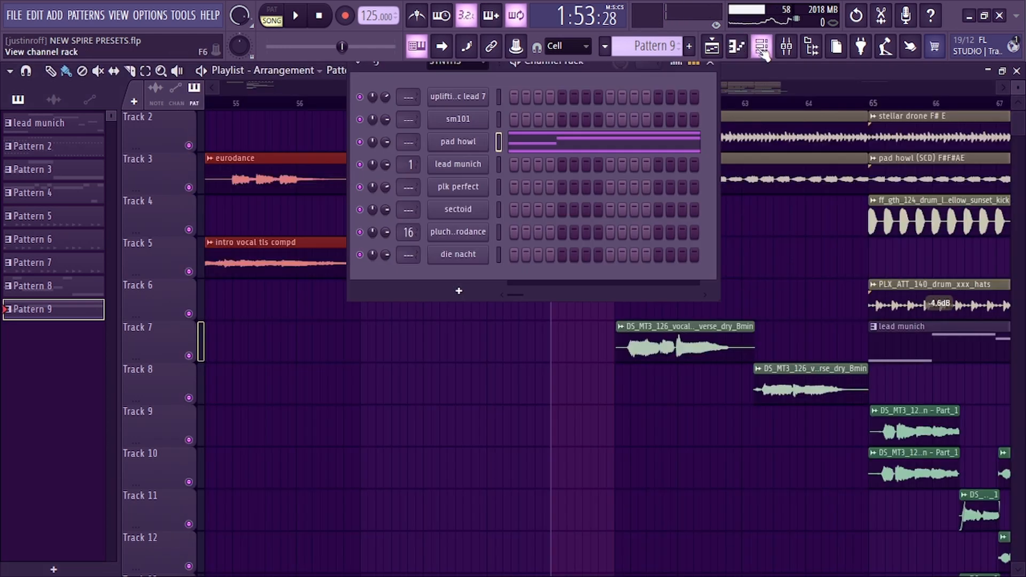
left_click(458, 142)
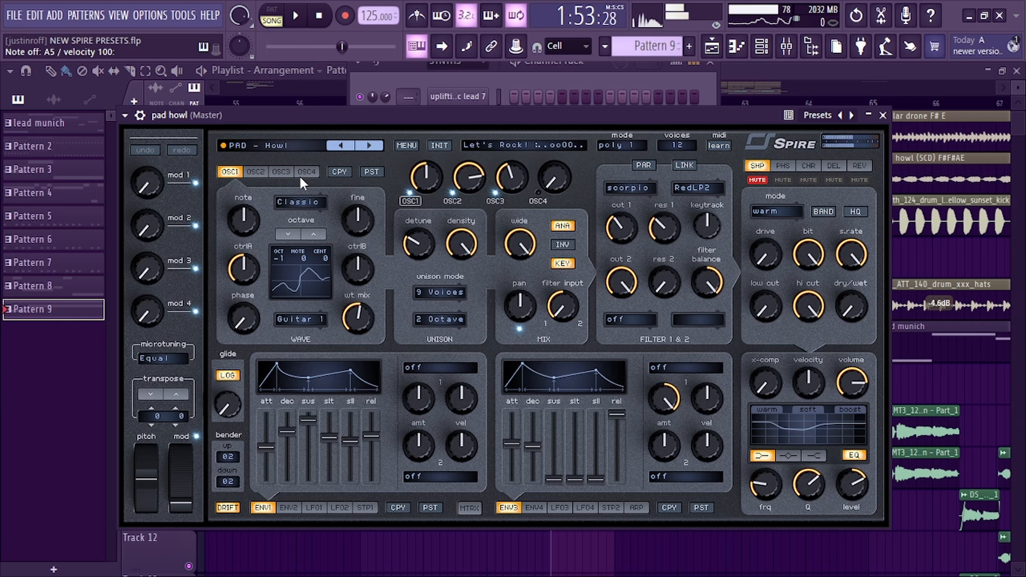
left_click(882, 115)
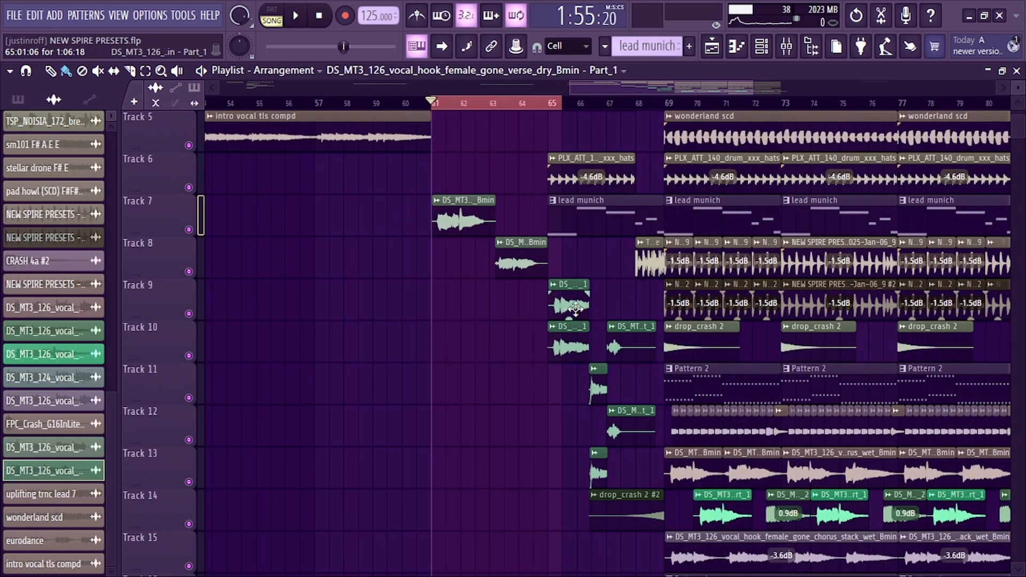
Open the vocal clip on track 9 to find its mixer insert and view its effects on Insert 9
double_click(576, 309)
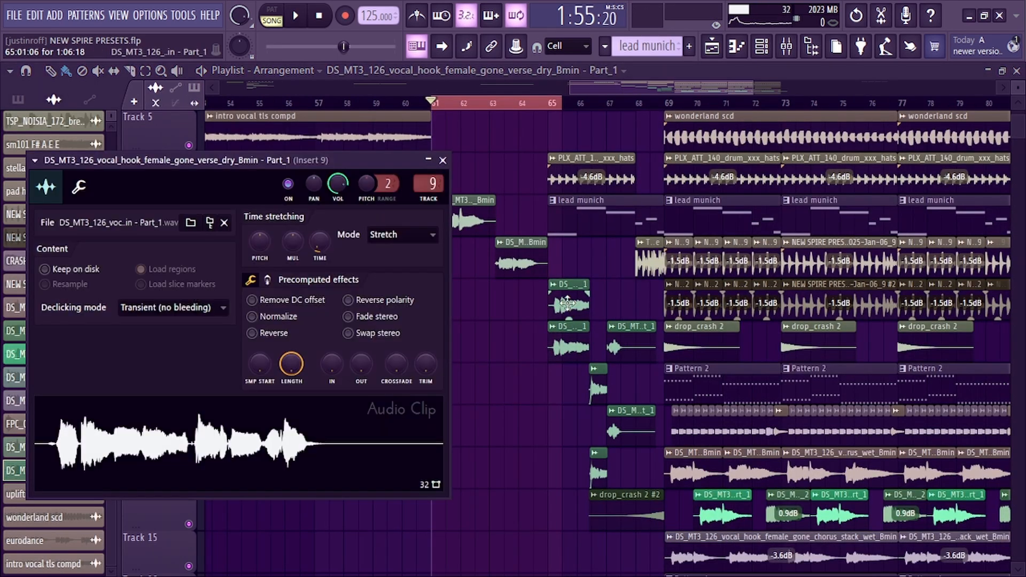
left_click(443, 160)
scroll(591, 270, "down", 3)
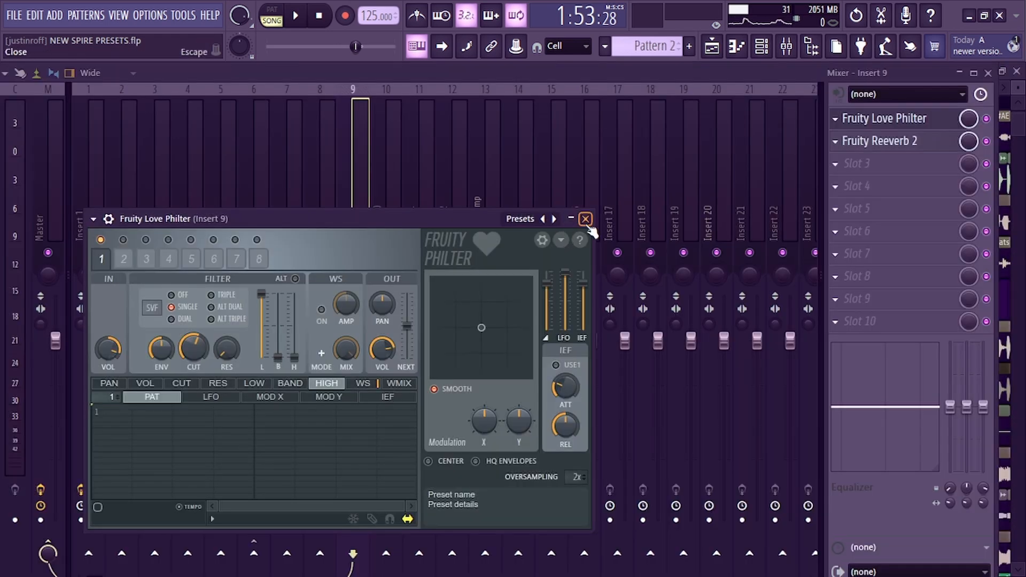
left_click(586, 219)
On Insert 9's Leveling Tool, set gain to about 22.3% and peak reduction to about 39%
left_click(48, 186)
left_click(121, 187)
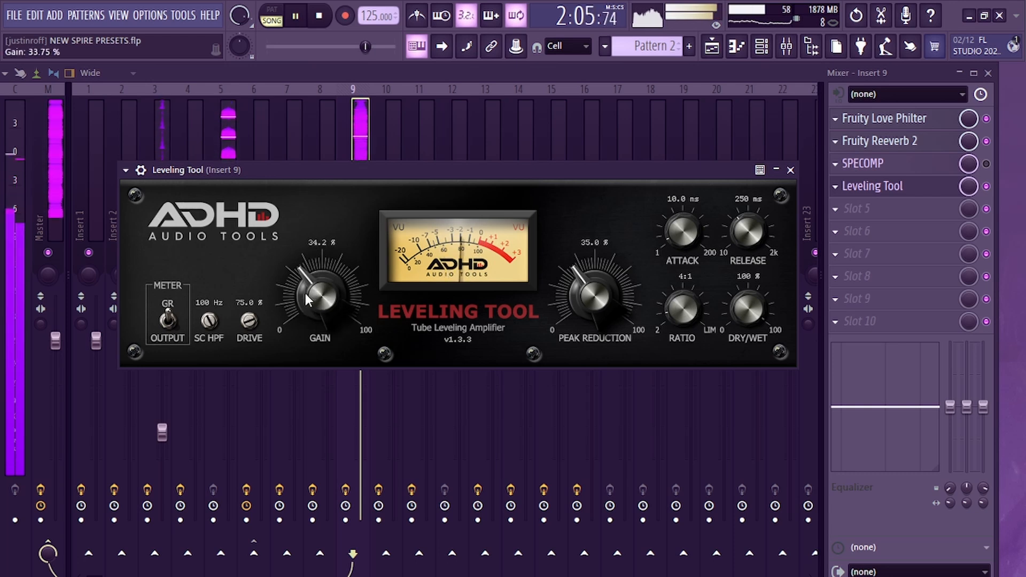
left_click_drag(307, 299, 317, 353)
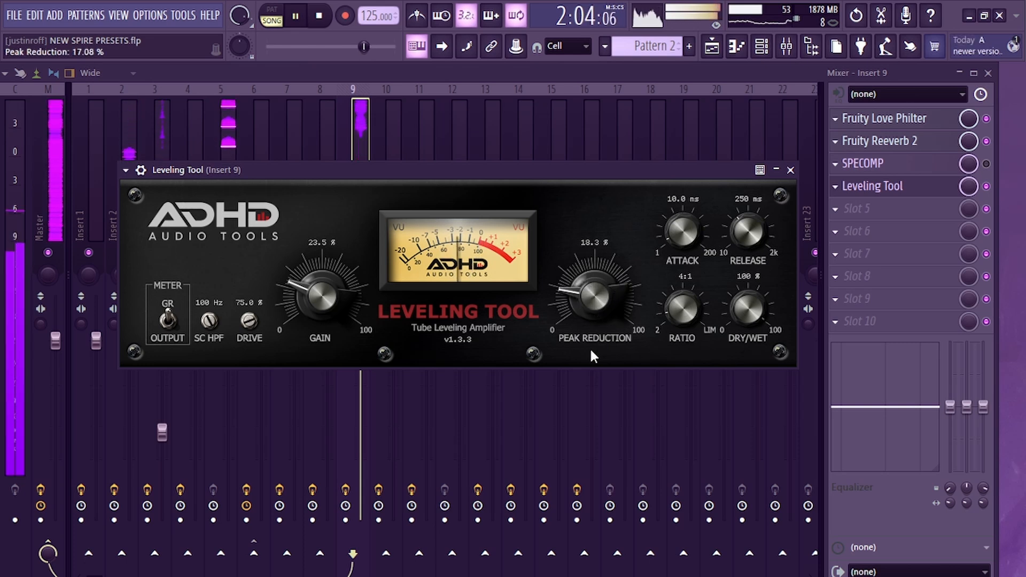
left_click_drag(590, 355, 577, 266)
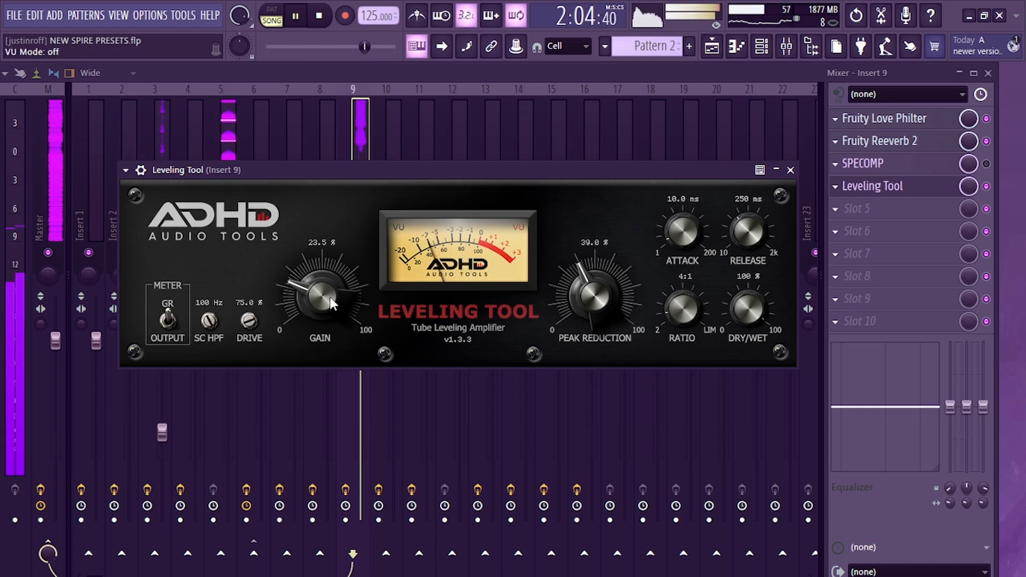
left_click_drag(312, 309, 310, 298)
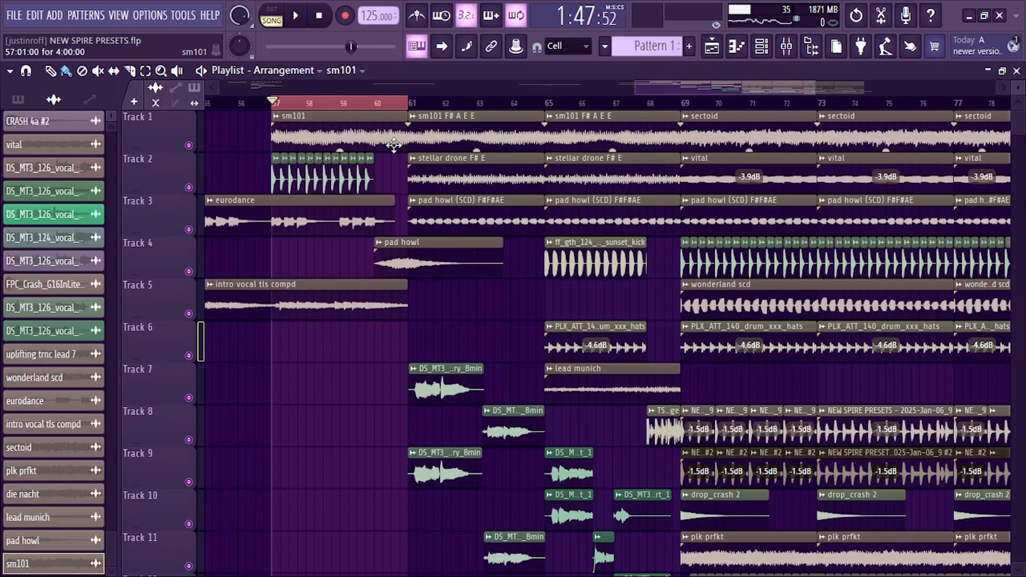
Play back the arrangement with a time selection from bar 57 to bar 69
key("space")
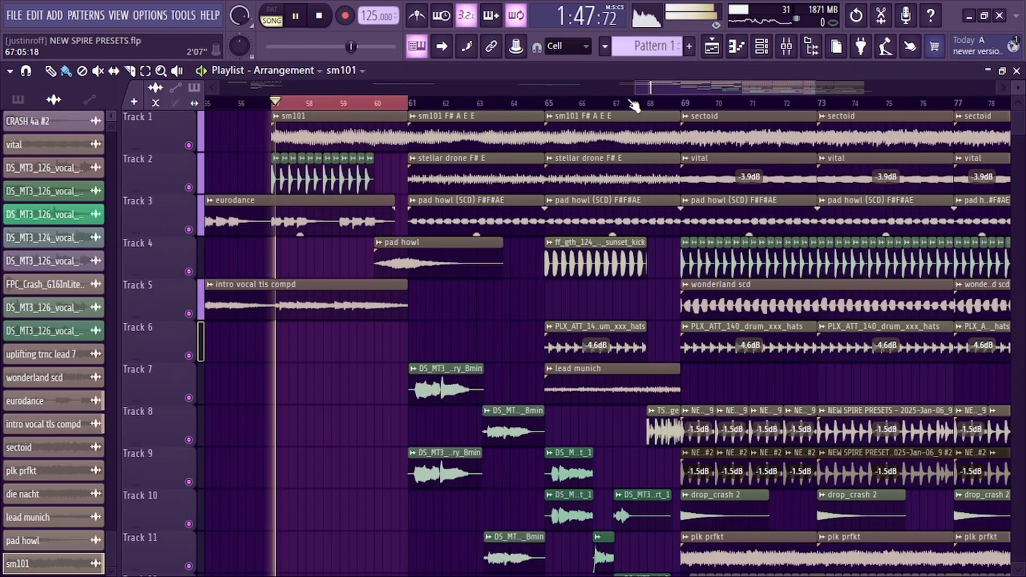
left_click(682, 105, "ctrl+shift")
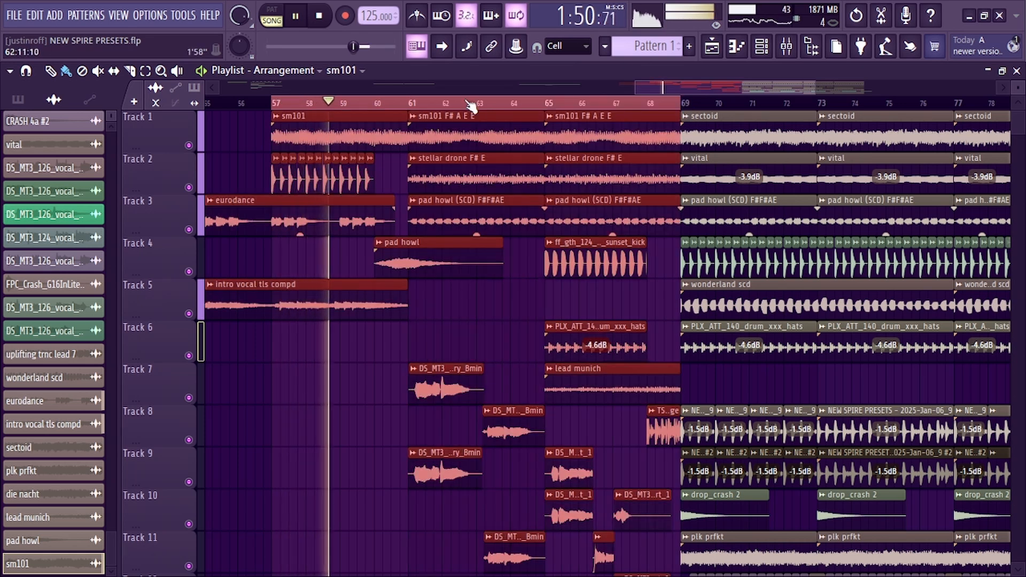
scroll(469, 103, "down", 3)
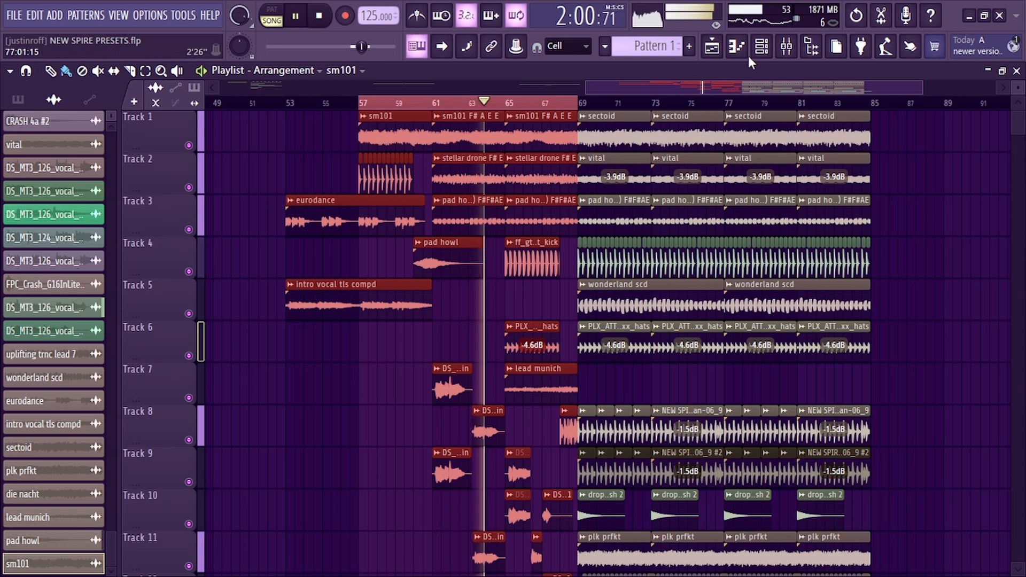
Load Fruity Parametric EQ 2 into Insert 9's third slot and lower its band 7 high shelf around 6.3 kHz
left_click(784, 47)
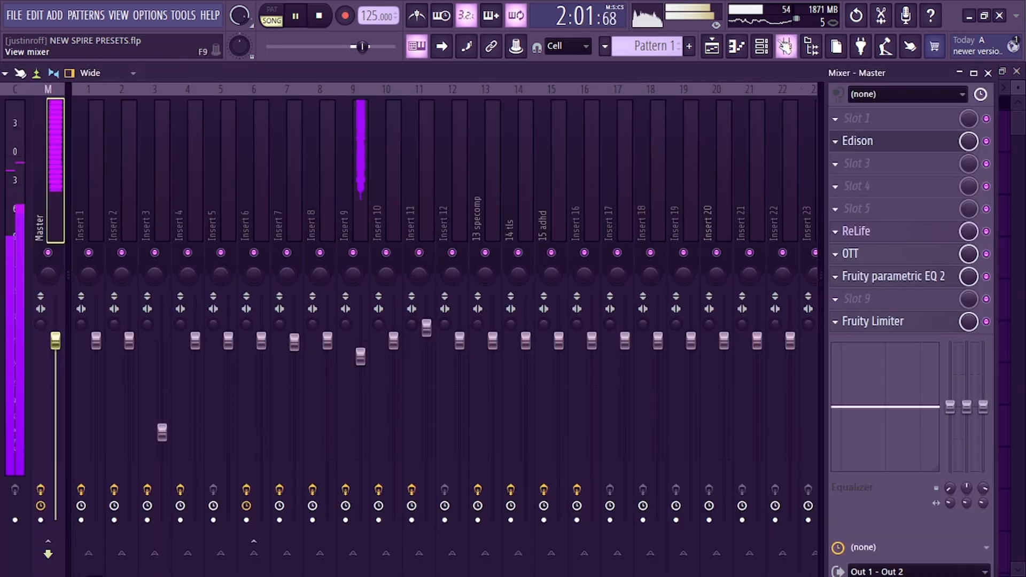
left_click(343, 164)
left_click(886, 165)
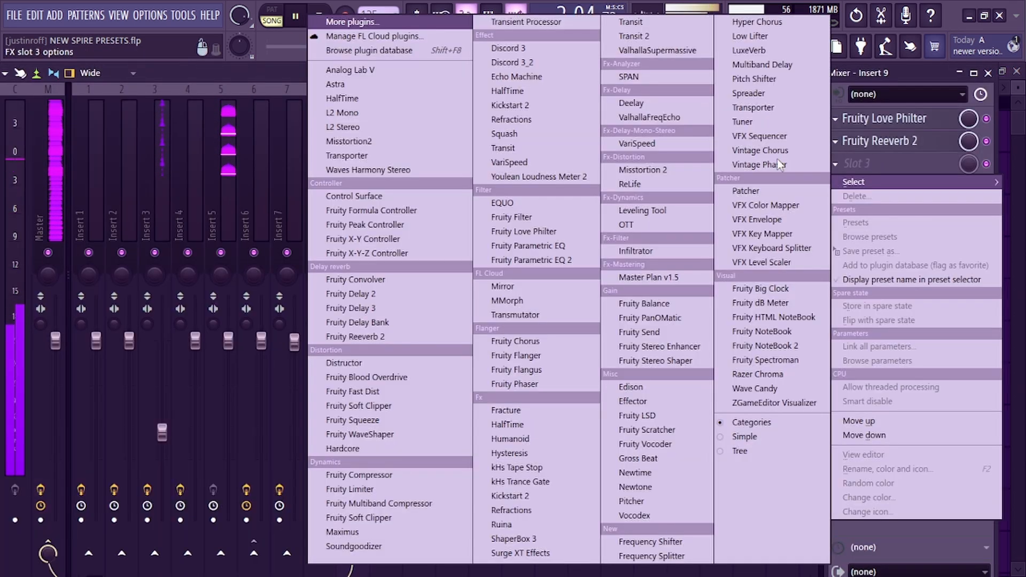
left_click(506, 261)
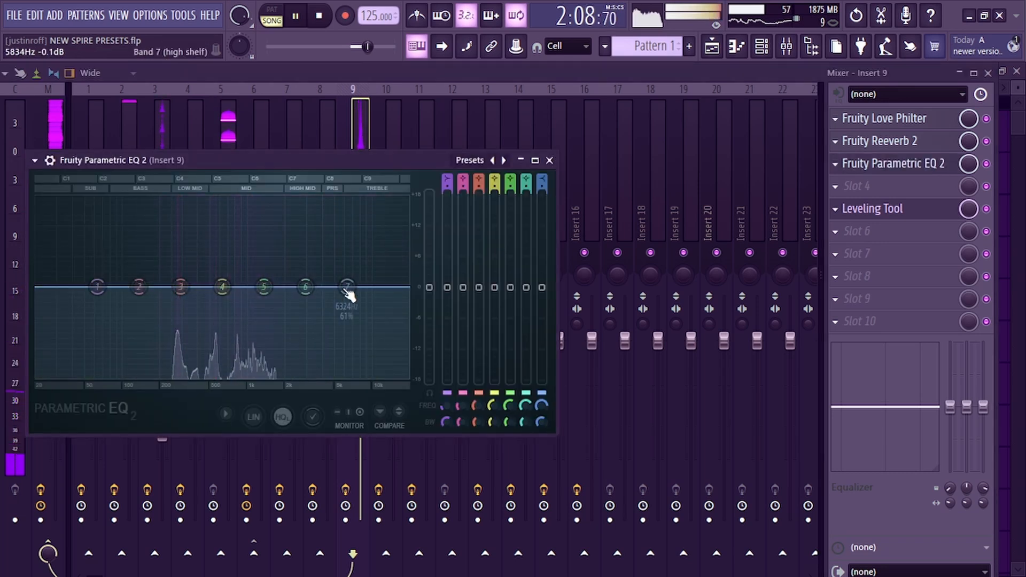
left_click_drag(348, 292, 338, 319)
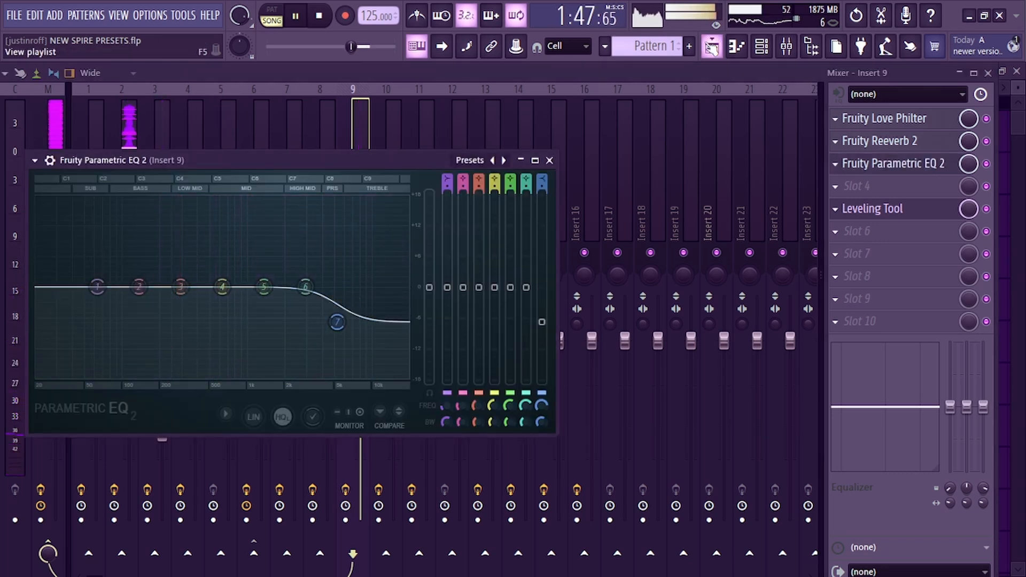
Reopen and close the Parametric EQ 2 on Insert 9 to compare the vocal during playback
left_click(713, 47)
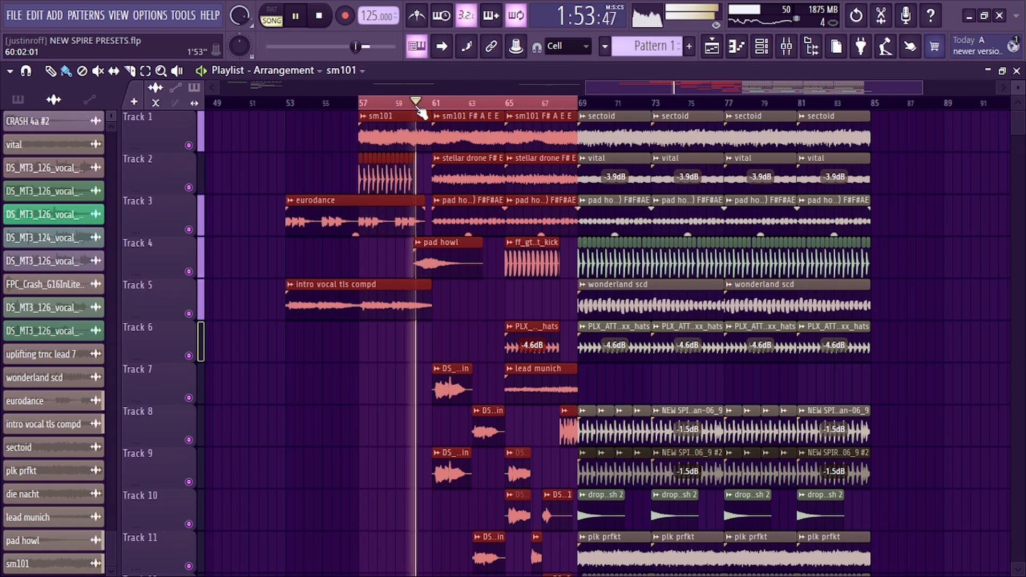
left_click(761, 47)
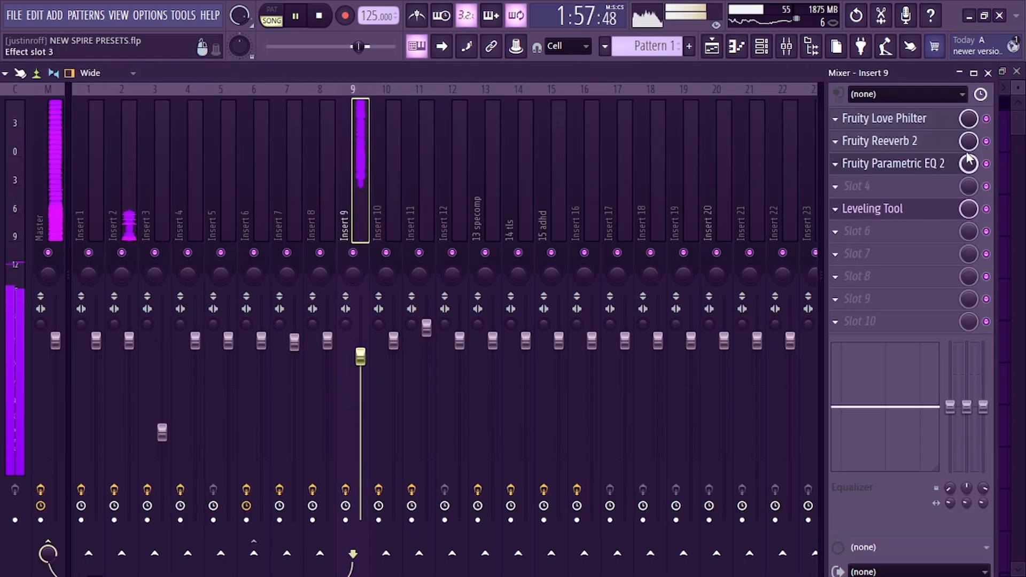
left_click(845, 166)
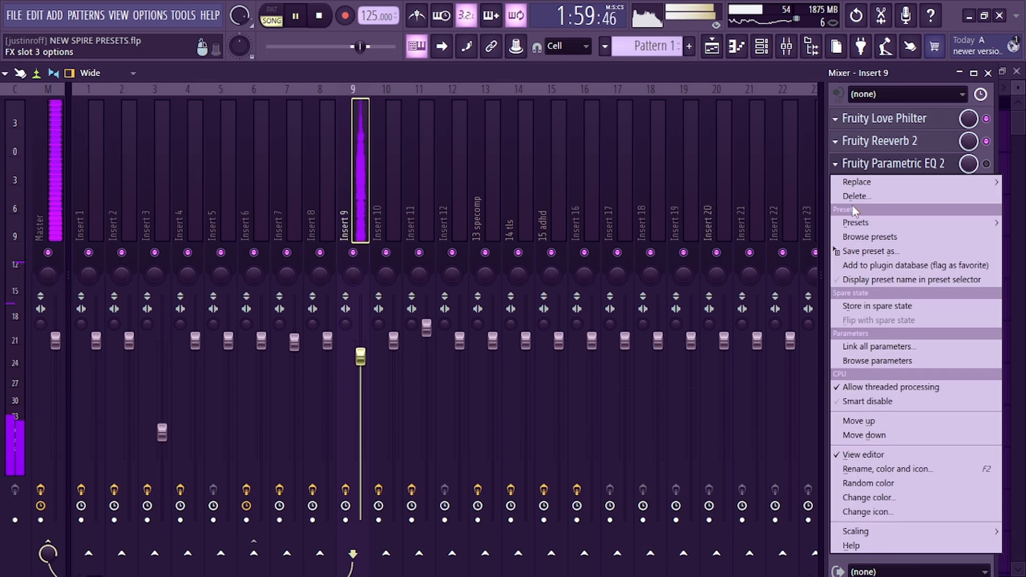
left_click(876, 160)
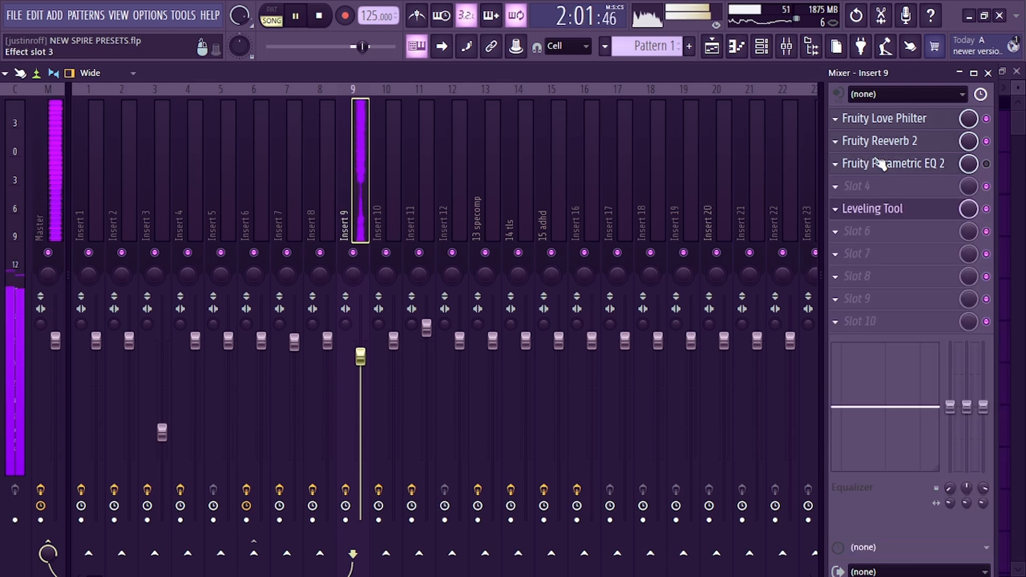
left_click(888, 170)
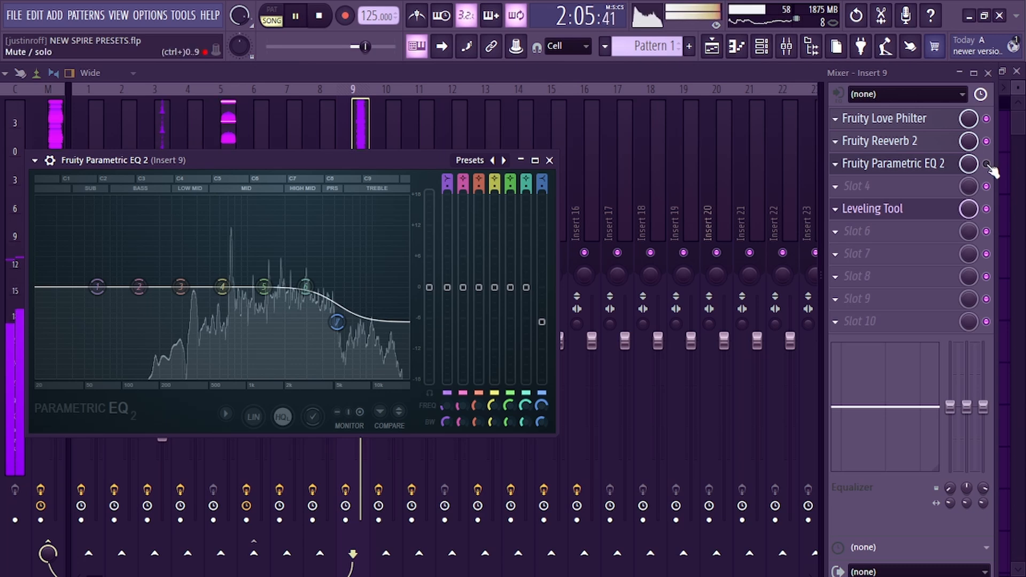
left_click(930, 163)
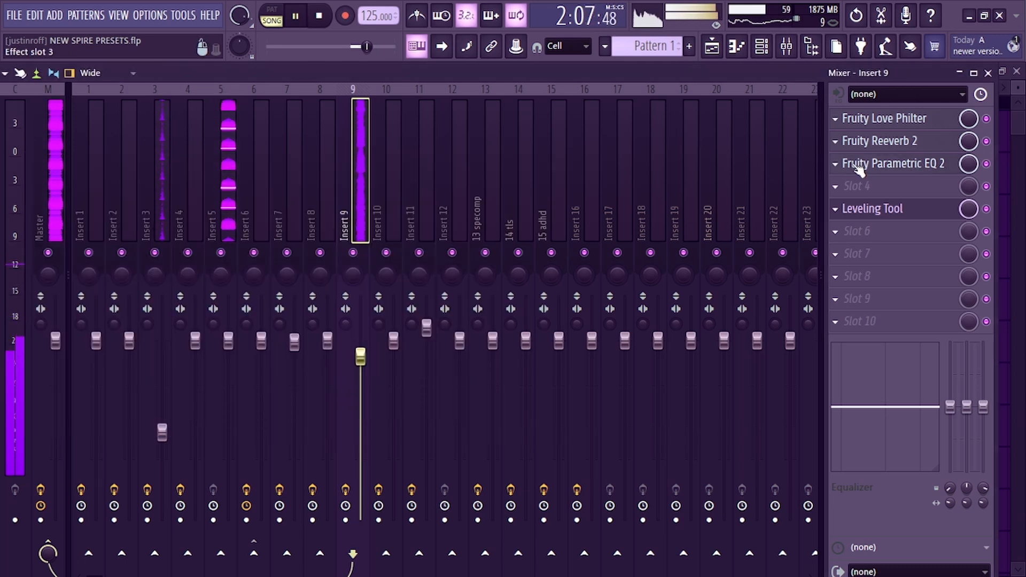
left_click(835, 163)
left_click(857, 189)
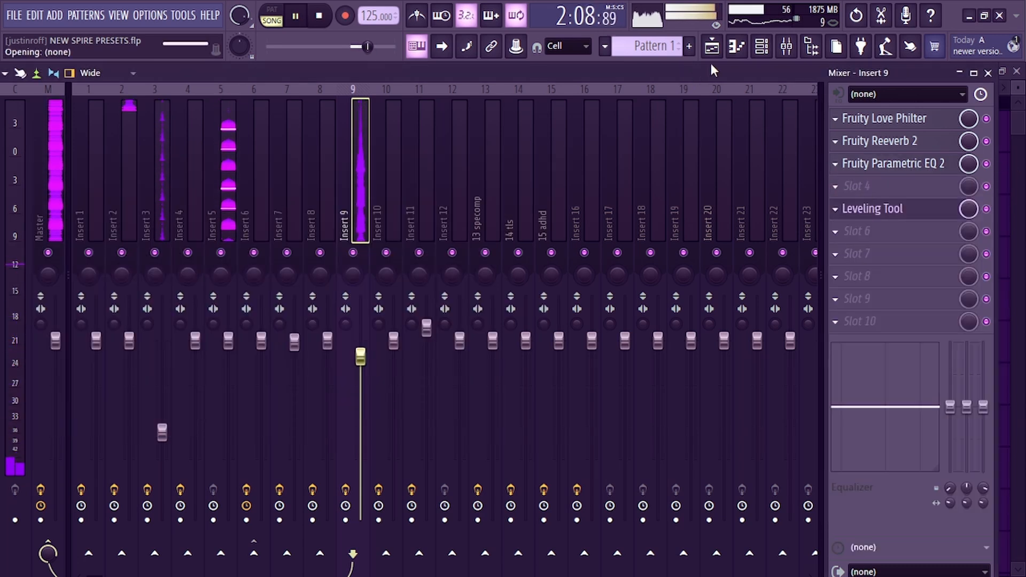
Return to the playlist and play back the section from bar 57 through the drop
left_click(712, 46)
left_click(366, 102)
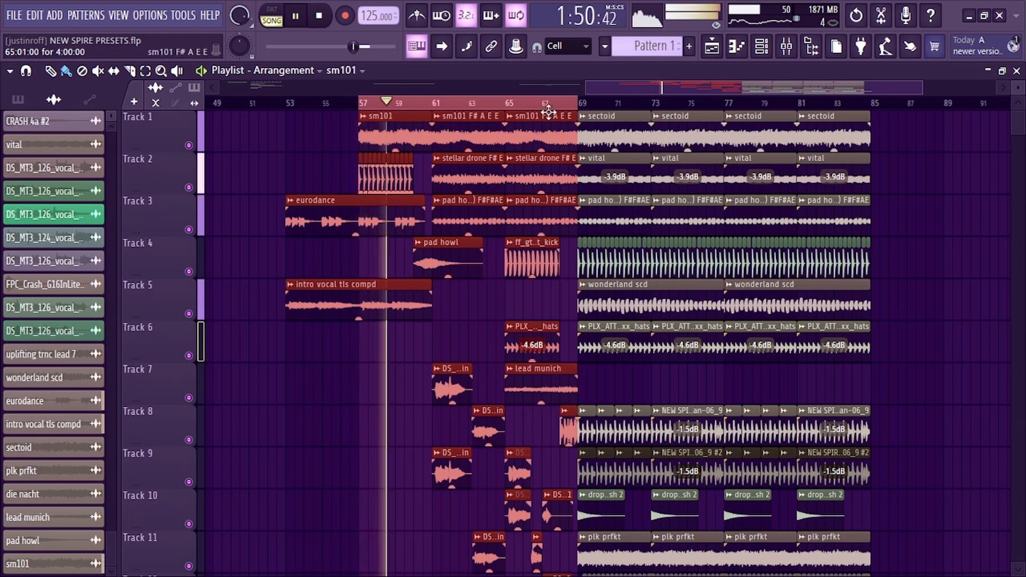
left_click(561, 92)
scroll(595, 105, "up", 5)
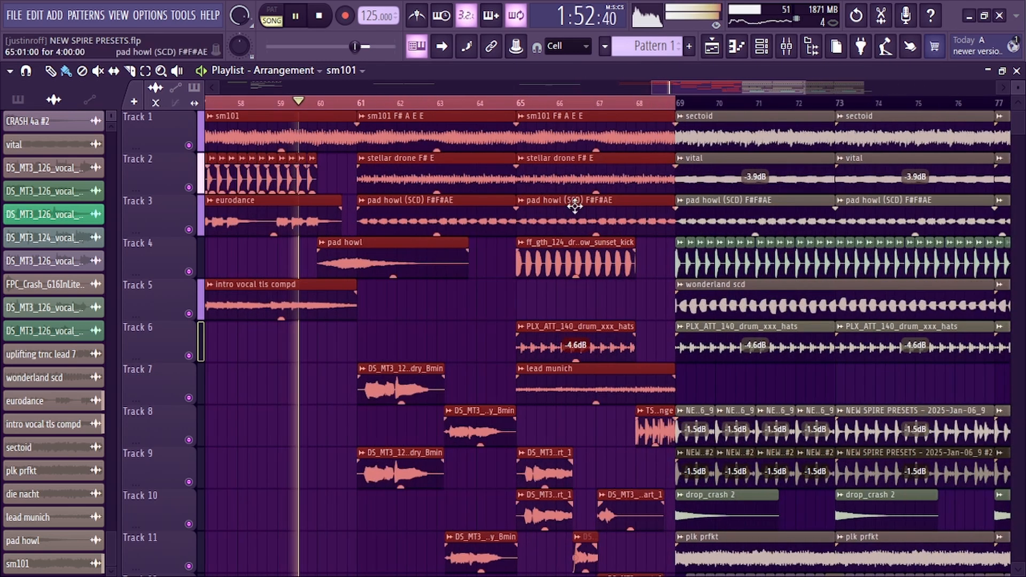
scroll(561, 229, "down", 4)
scroll(469, 107, "down", 4)
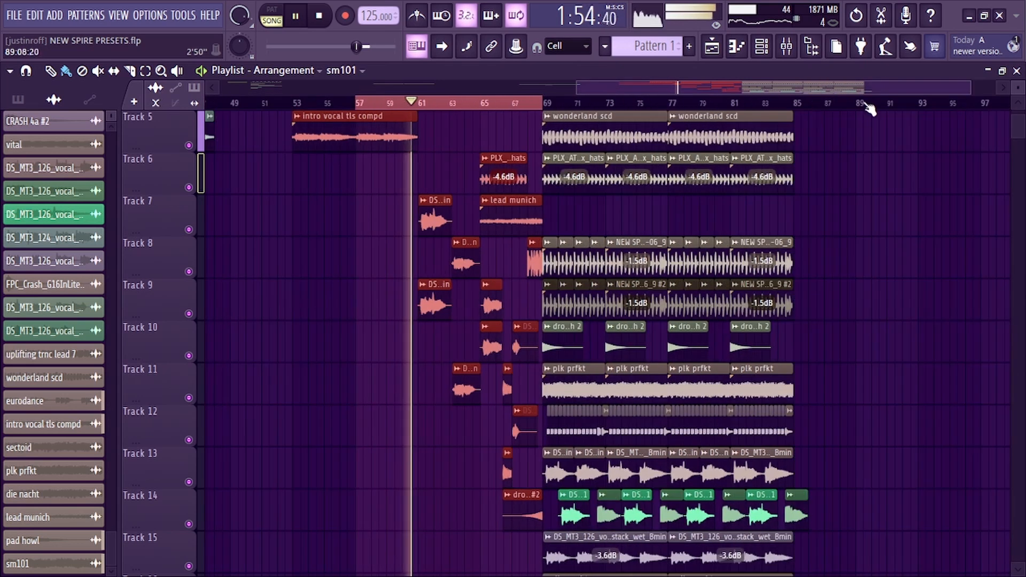
Select the range from bar 57 to bar 85 and listen to the drop with the processed vocals
left_click(796, 105, "ctrl+shift")
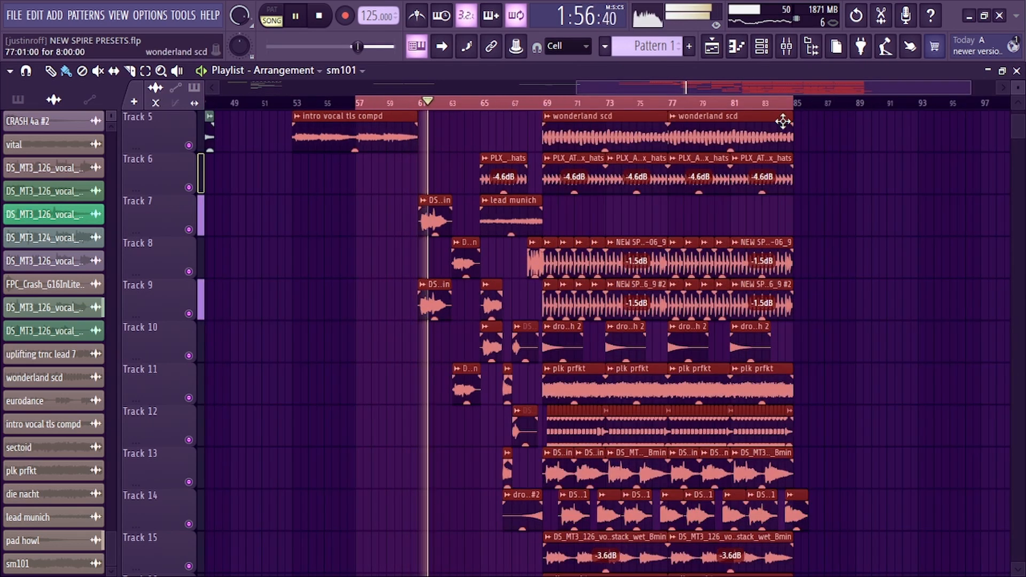
scroll(404, 111, "up", 3)
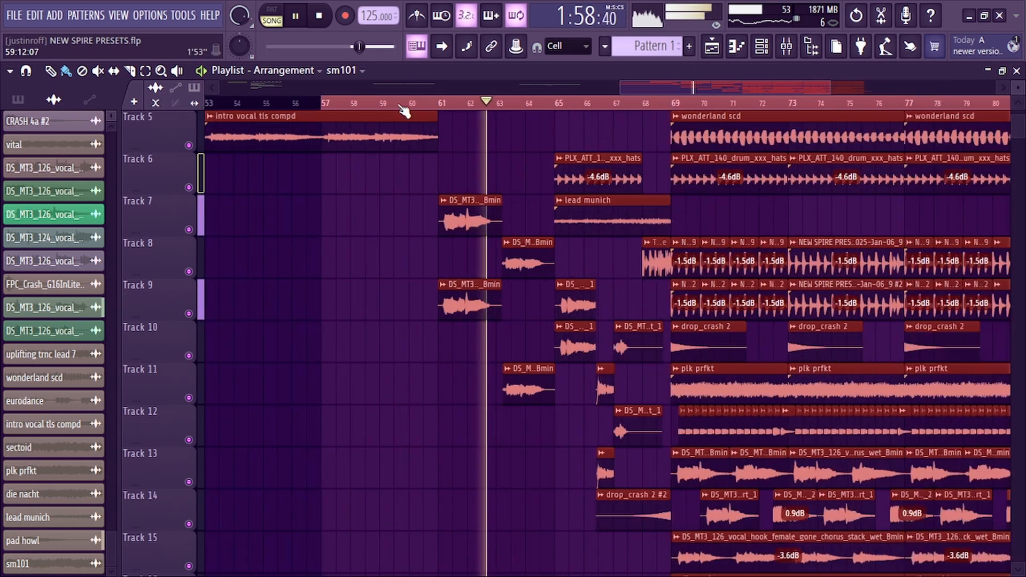
scroll(476, 168, "up", 4)
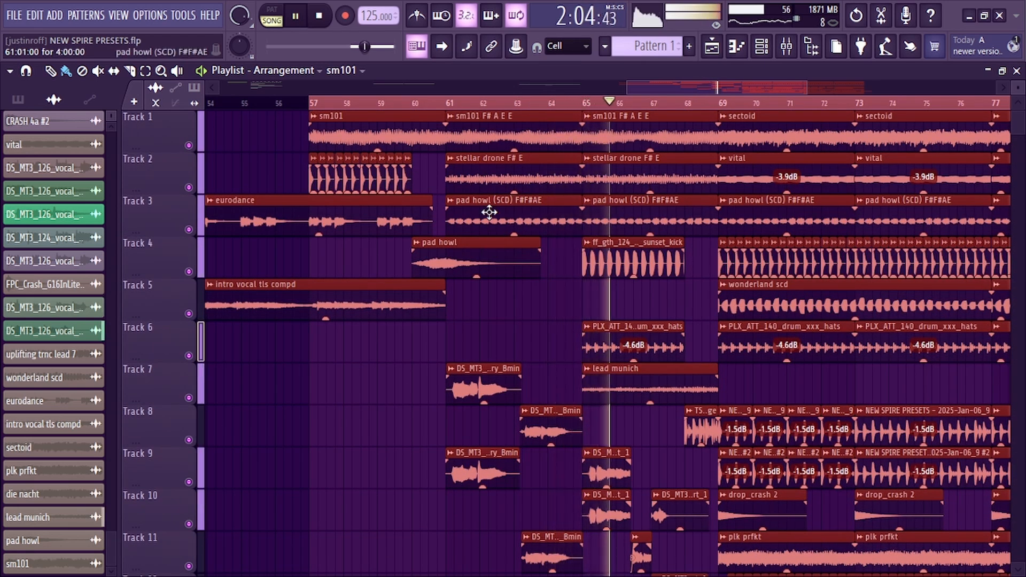
scroll(465, 109, "down", 3)
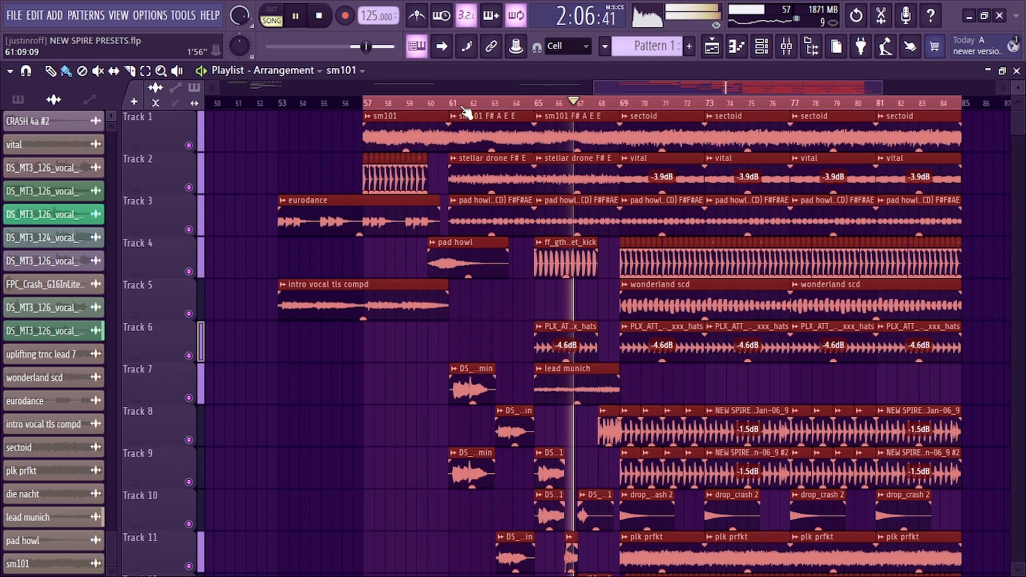
scroll(588, 253, "down", 4)
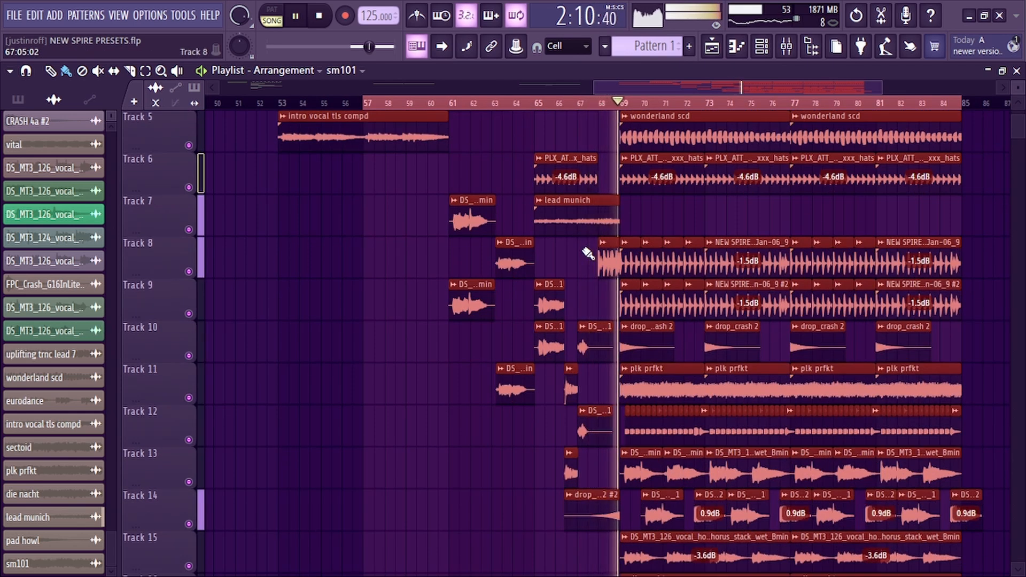
Scroll down the playlist and inspect the harmony vocal clip's settings on Track 13
scroll(588, 251, "down", 3)
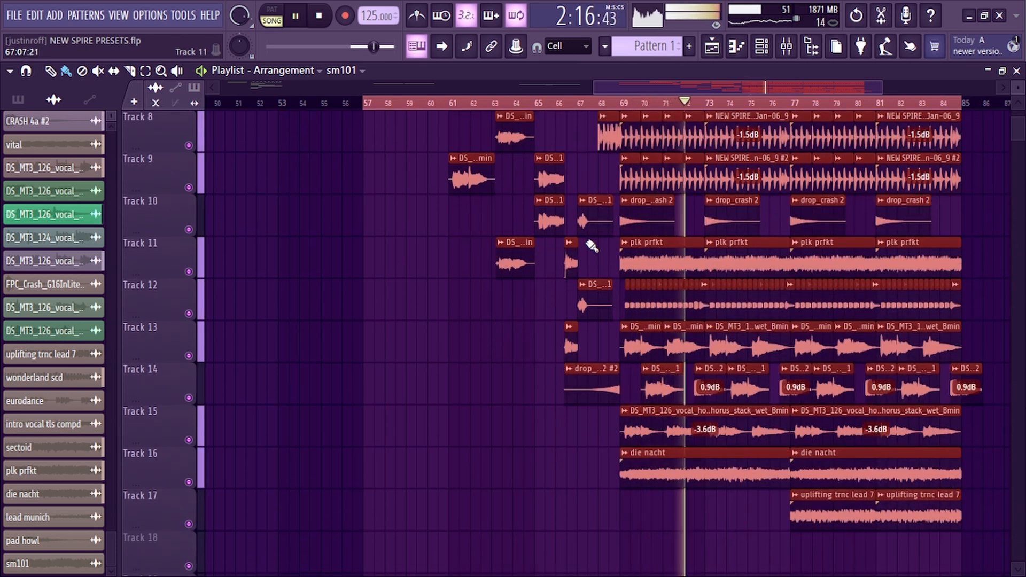
double_click(639, 350)
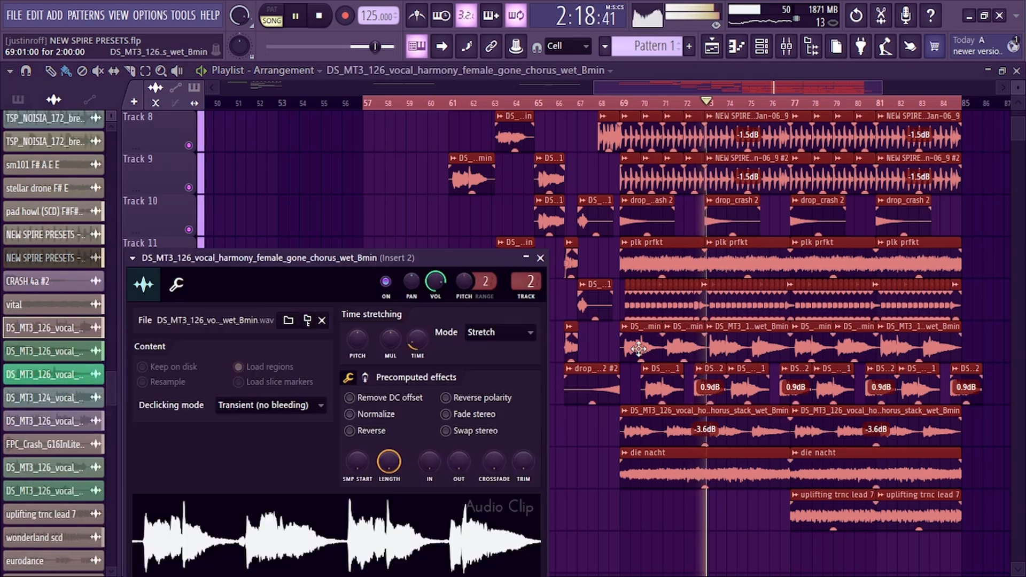
left_click(541, 258)
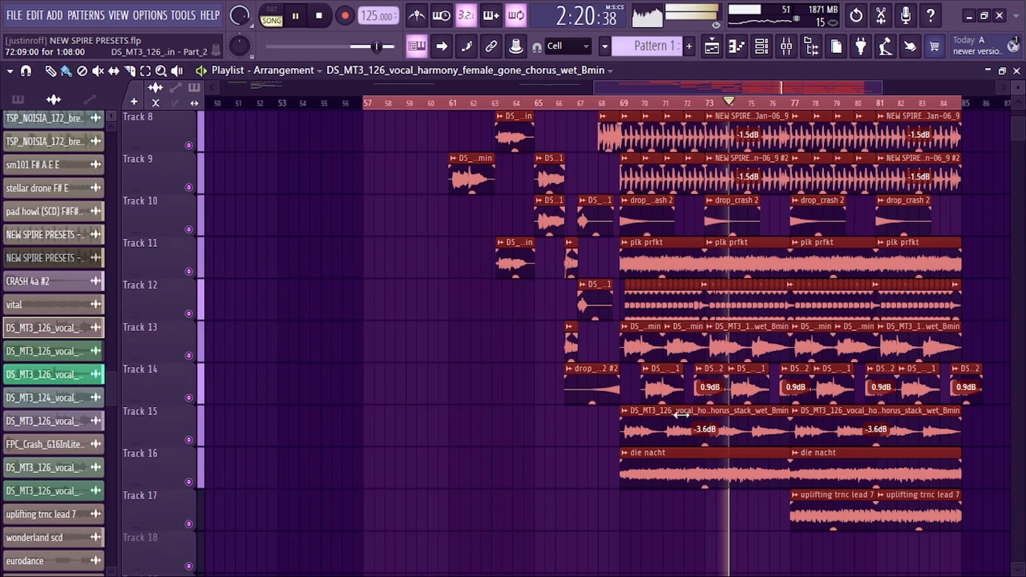
Route the chorus stack vocal clip on Track 15 to mixer insert 14 tls and reopen its settings to check
double_click(653, 416)
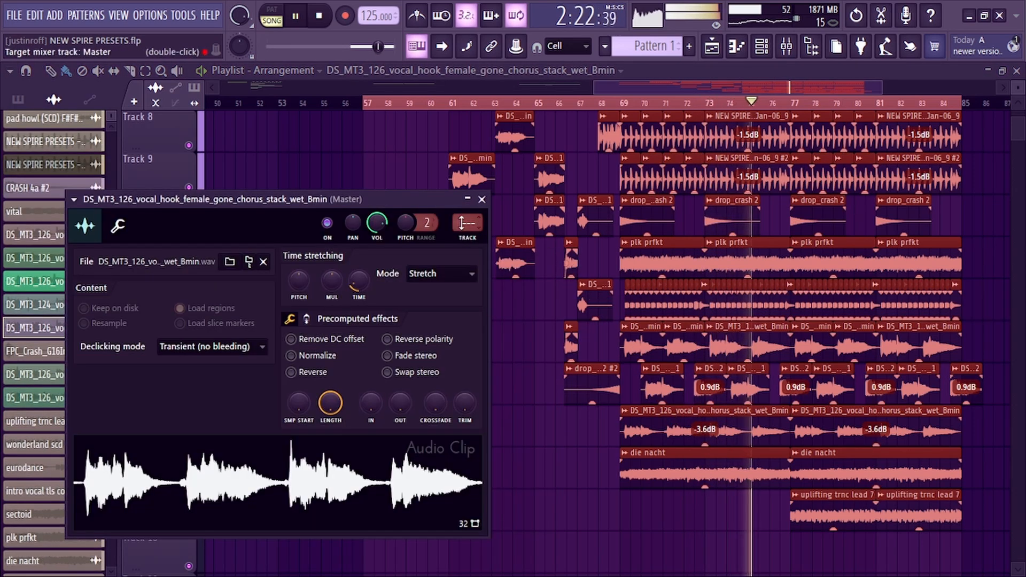
left_click(794, 47)
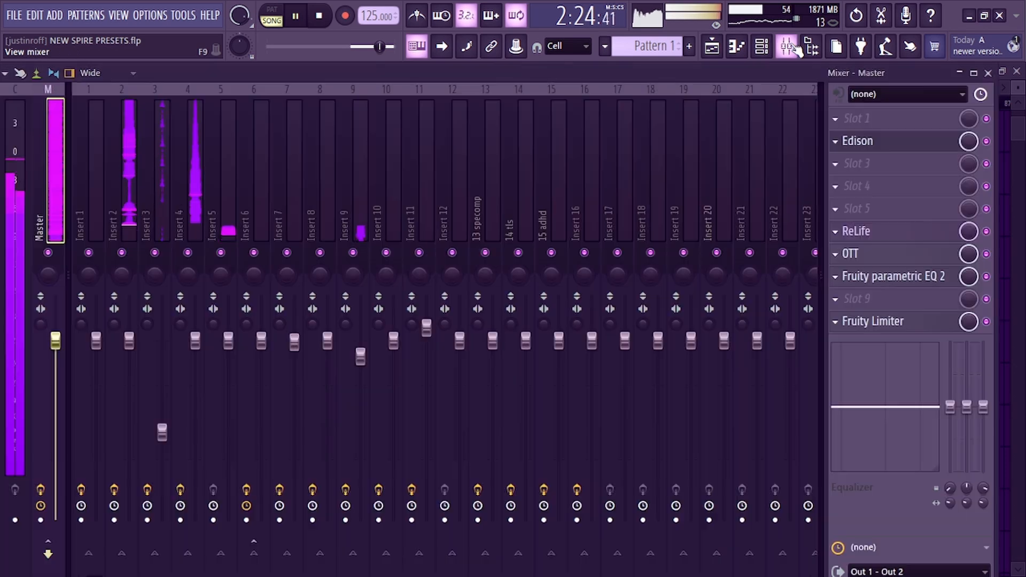
left_click(508, 184)
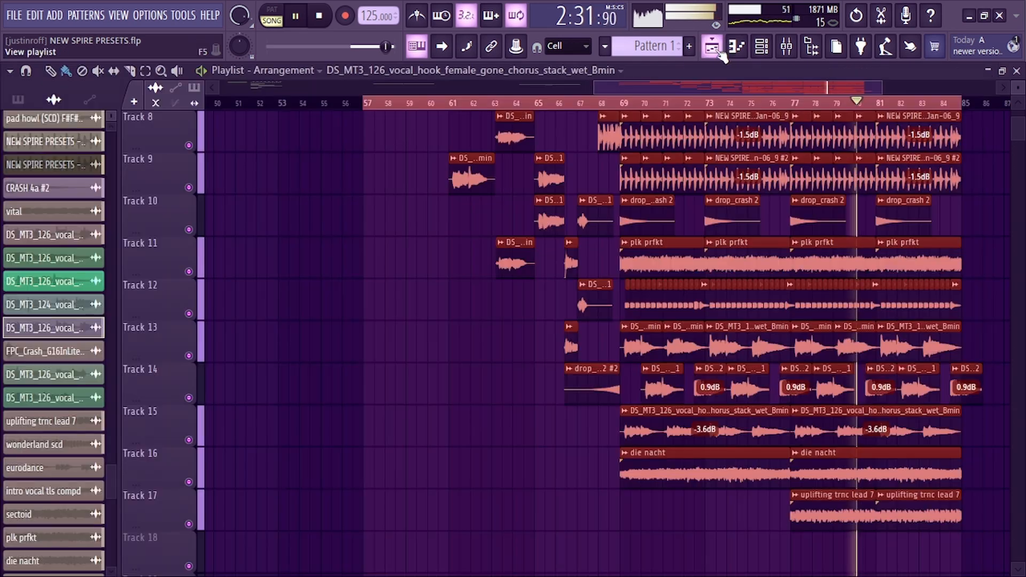
left_click(711, 47)
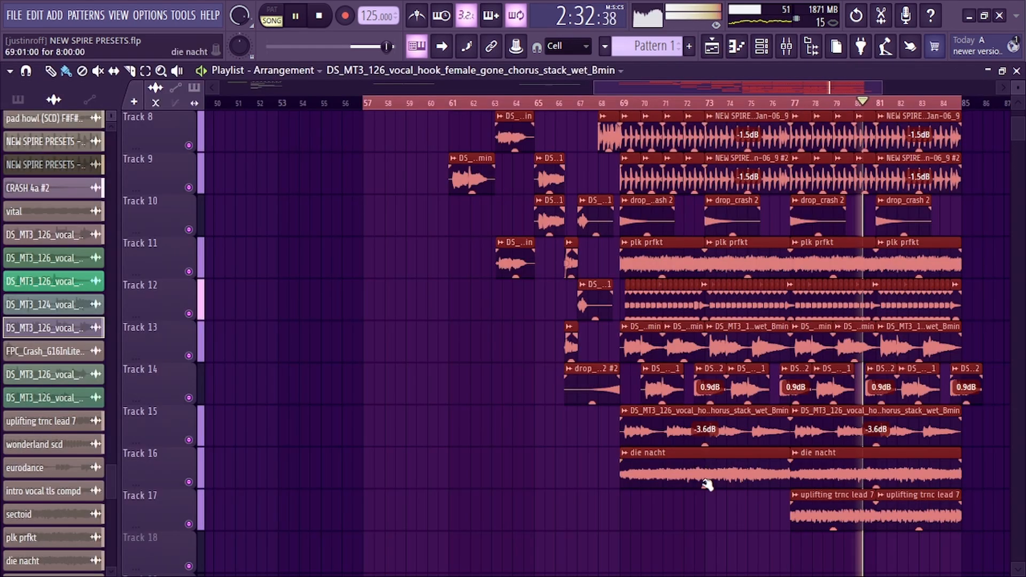
double_click(672, 425)
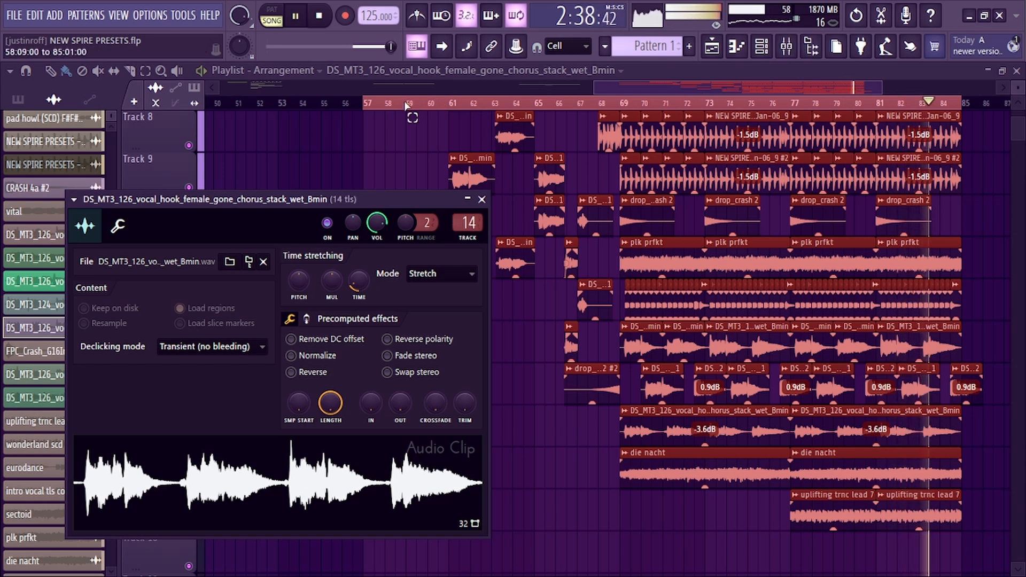
Open the TLs-1295-LEA compressor on insert 14 and raise its peak reduction to about 58%
left_click_drag(404, 105, 624, 106)
left_click(783, 47)
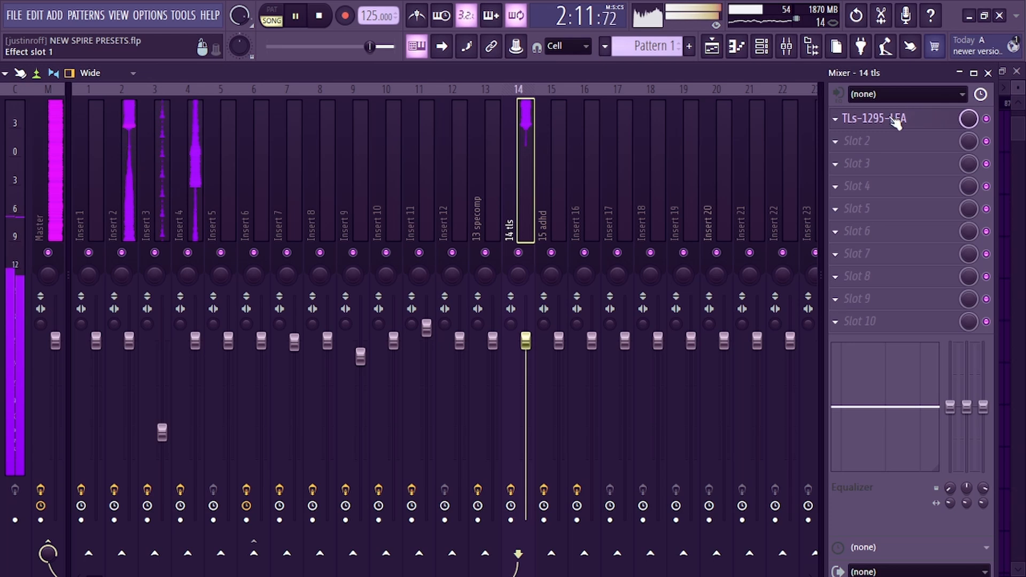
left_click(896, 123)
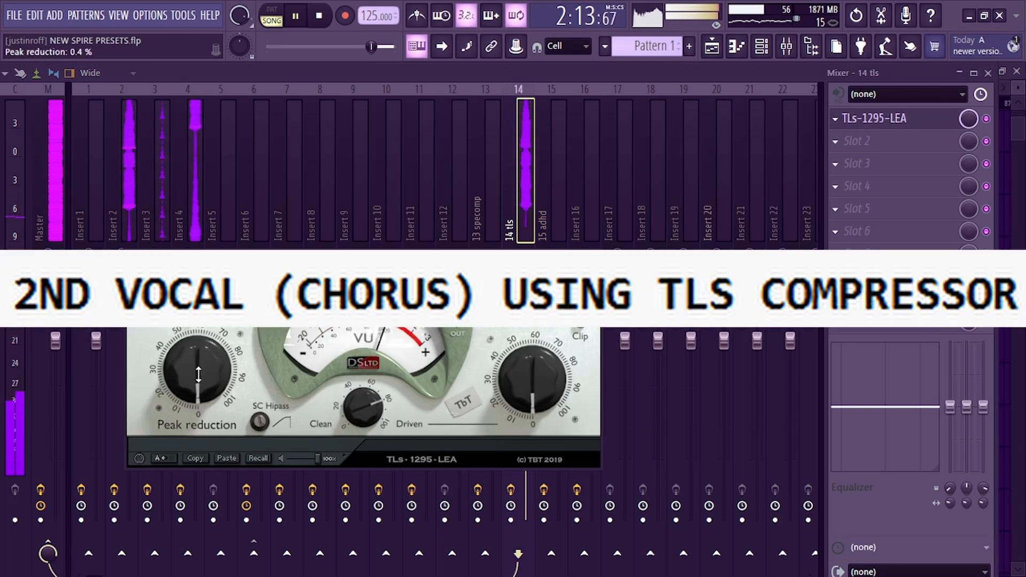
left_click_drag(197, 368, 186, 332)
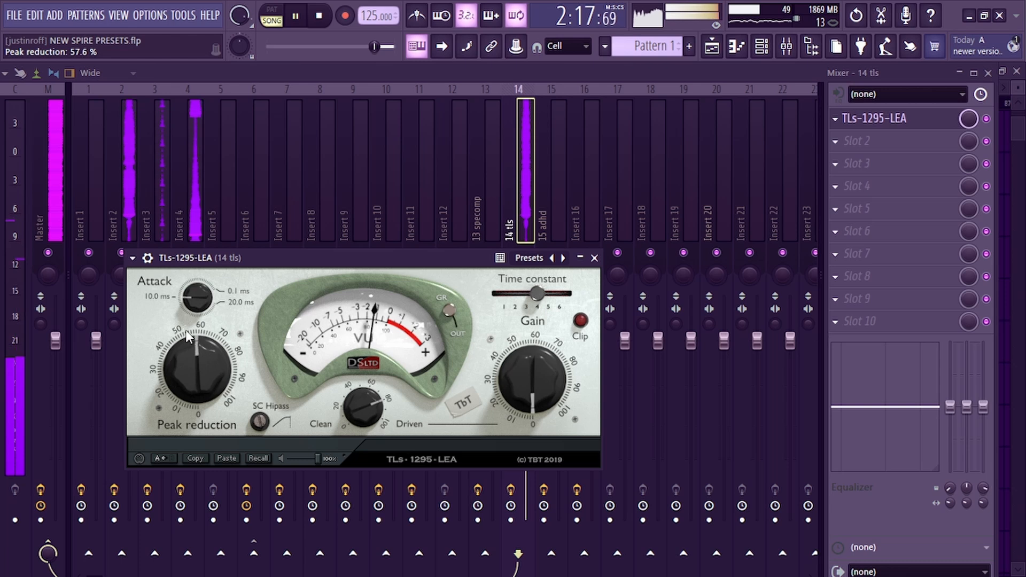
Zoom the playlist into bars 66 to 80 and compare the chorus vocal compression during playback
left_click(716, 46)
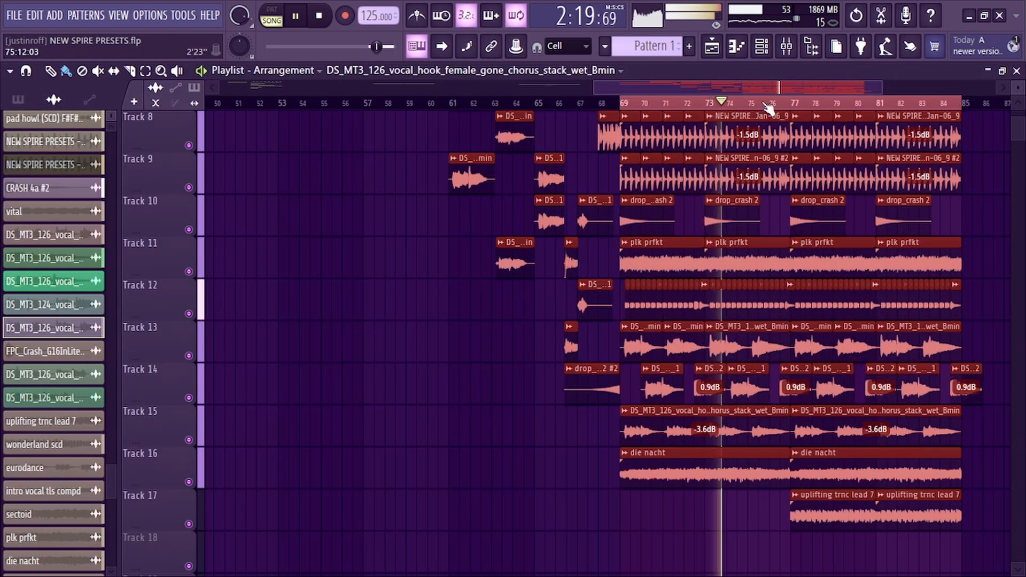
left_click_drag(321, 428, 891, 424)
left_click_drag(623, 444, 623, 412)
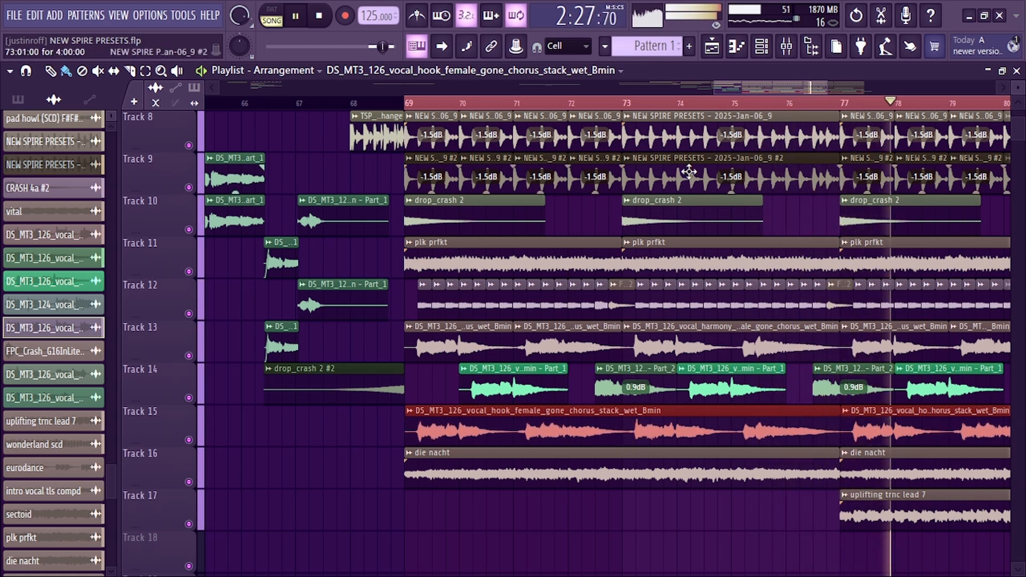
left_click(712, 47)
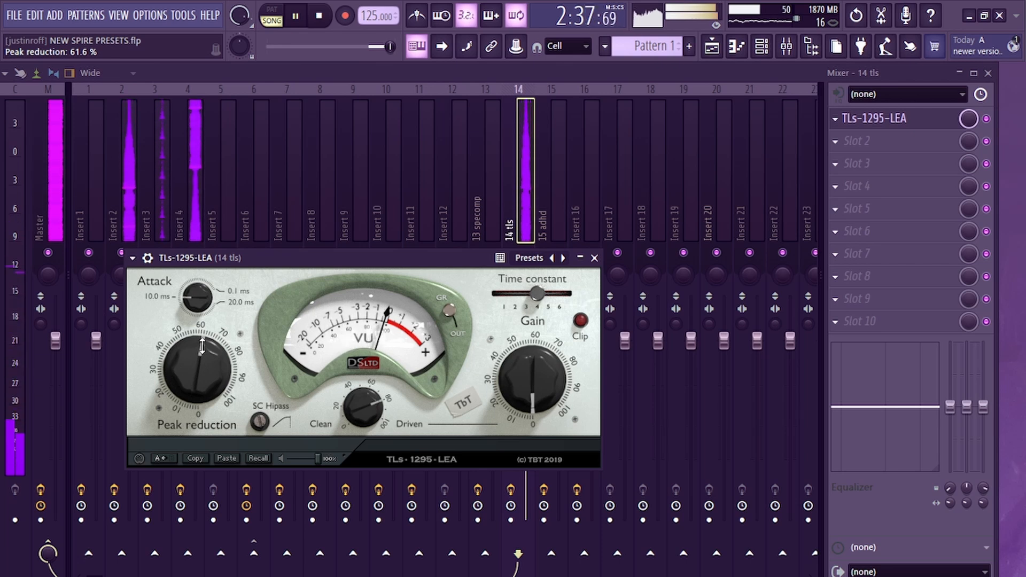
left_click(712, 46)
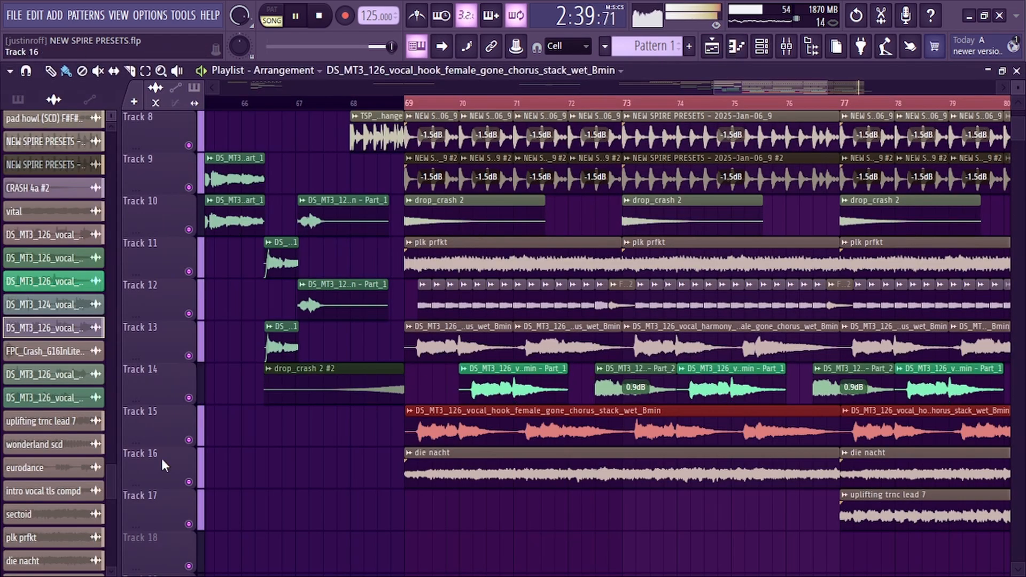
Solo the chorus vocal tracks 15 and 13 to audition them, then unsolo all tracks
left_click(189, 440, "ctrl")
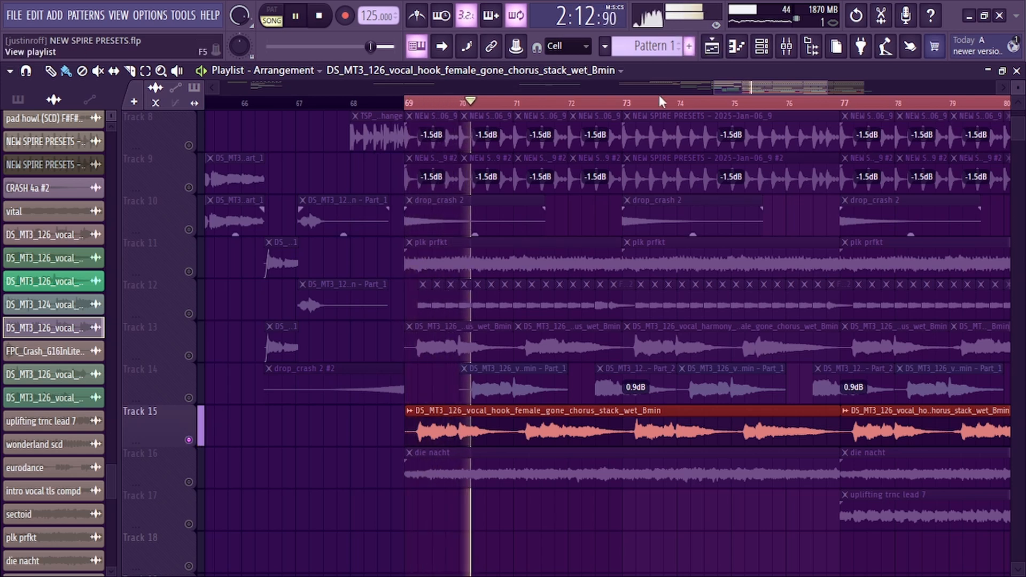
left_click(189, 355)
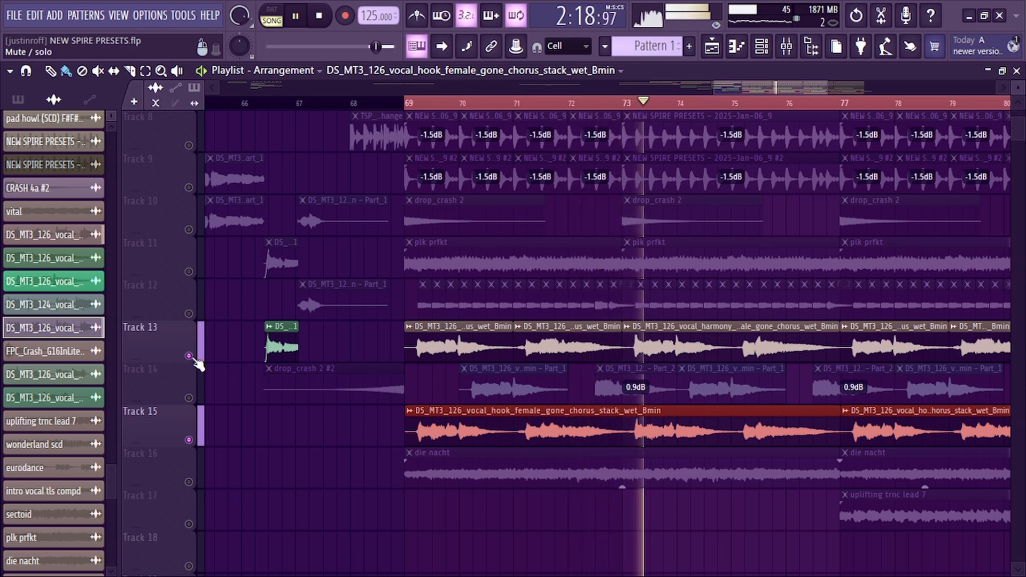
left_click(195, 442)
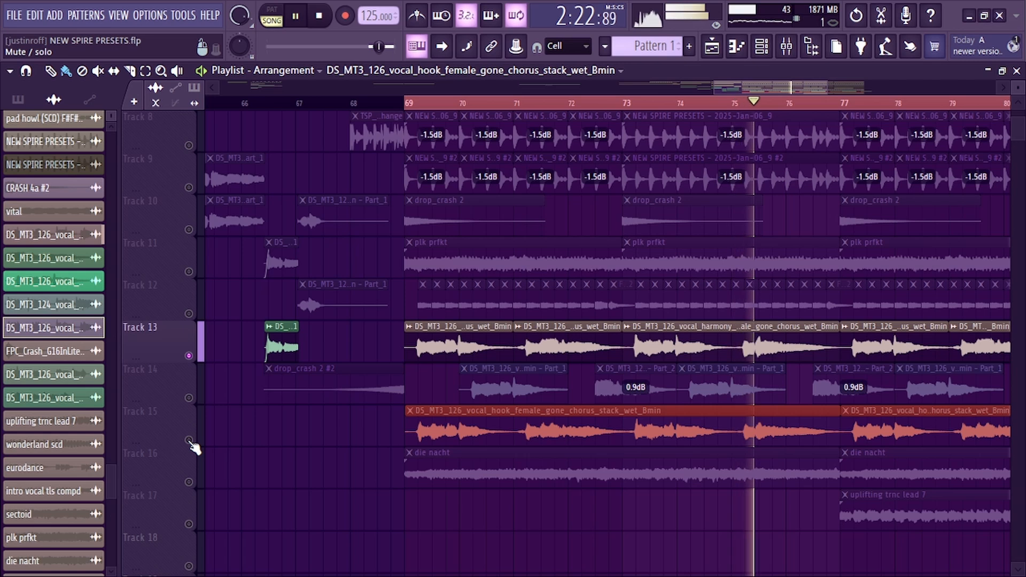
right_click(190, 441)
right_click(190, 441)
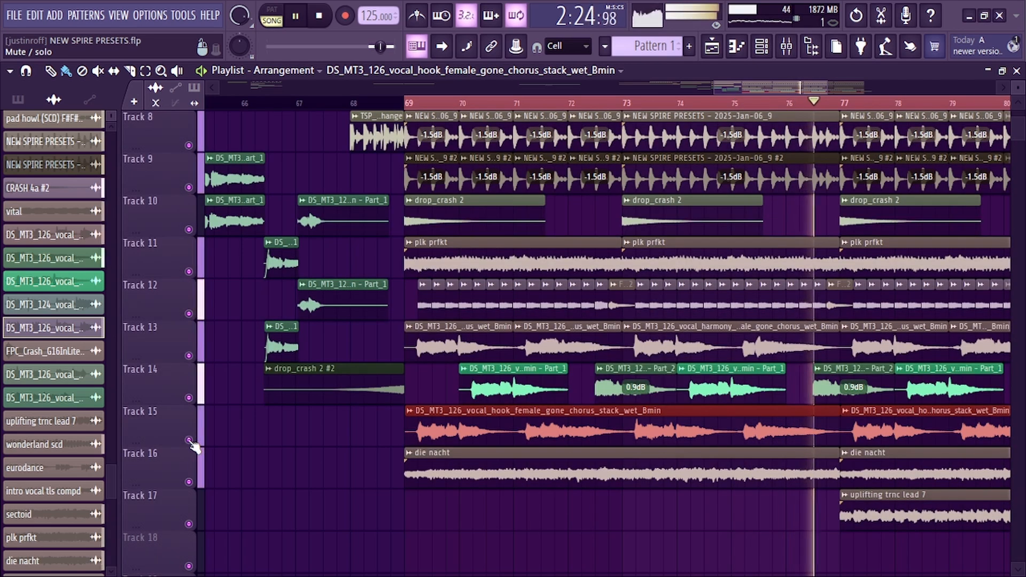
left_click(785, 46)
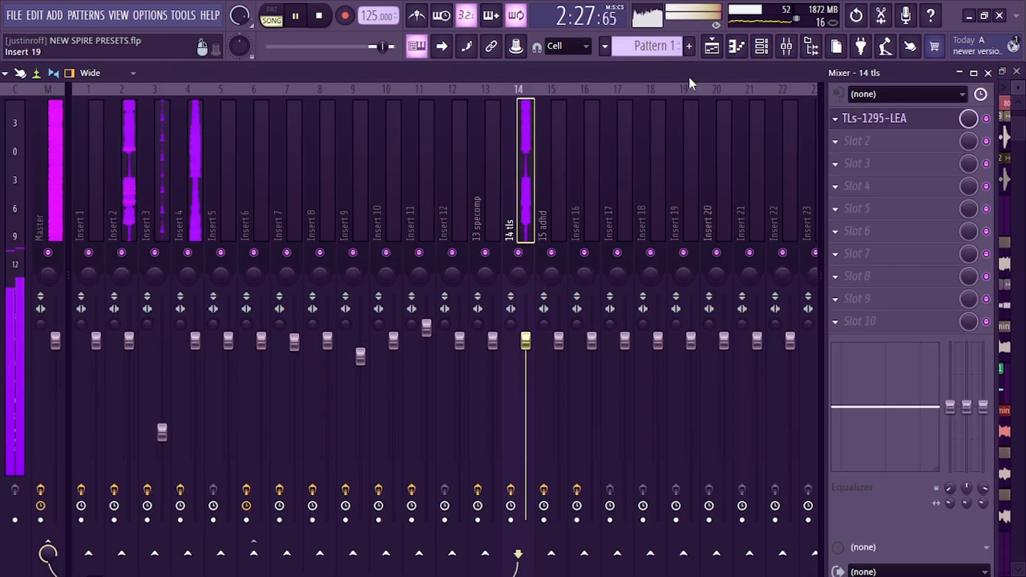
key("space")
left_click(725, 46)
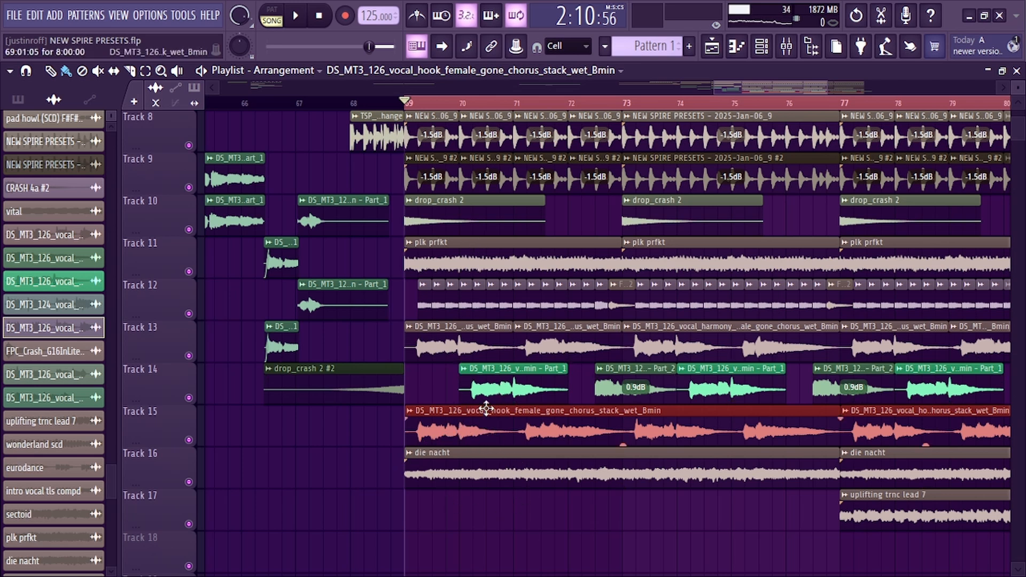
scroll(496, 109, "down", 2)
scroll(496, 110, "down", 2)
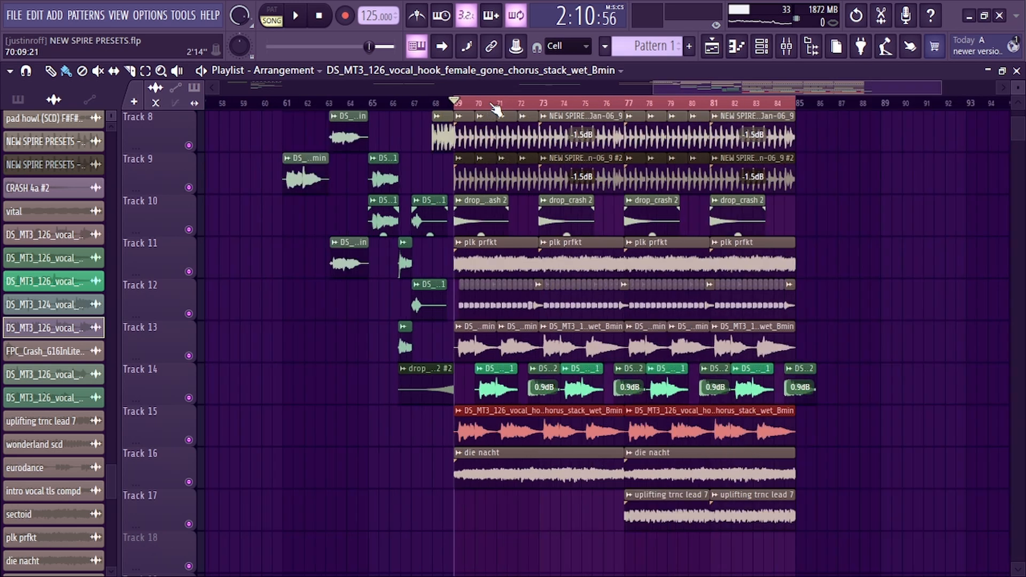
scroll(401, 292, "up", 2)
scroll(401, 292, "down", 3)
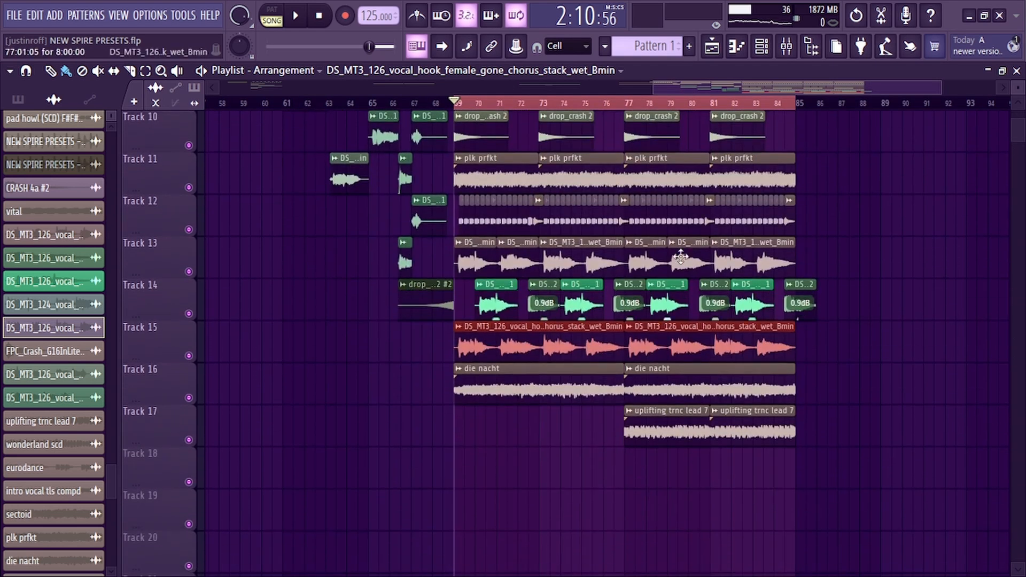
Select the section from bar 77 and solo the uplifting trance lead on Track 17 for playback
left_click_drag(462, 106, 631, 116)
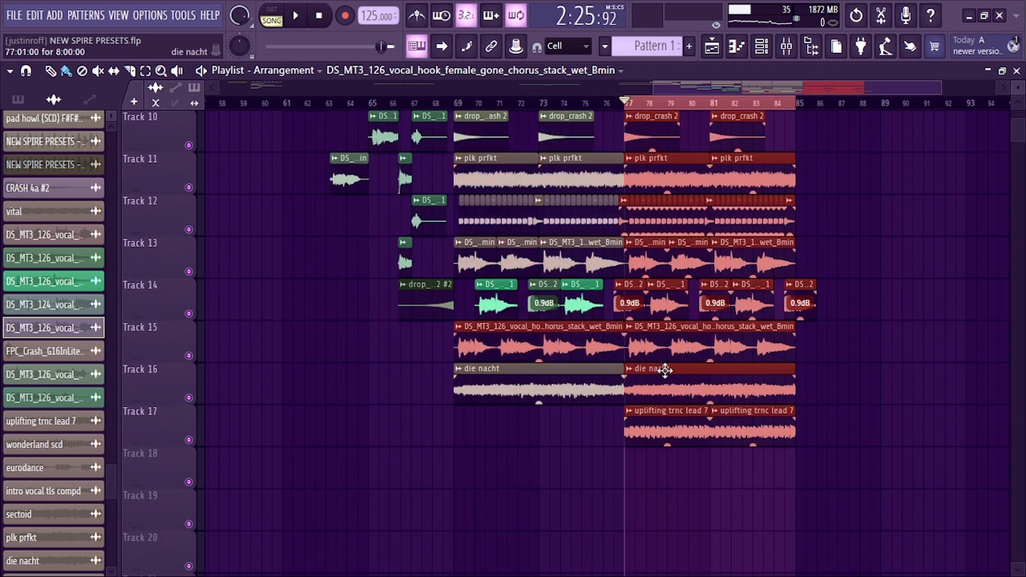
left_click(643, 426)
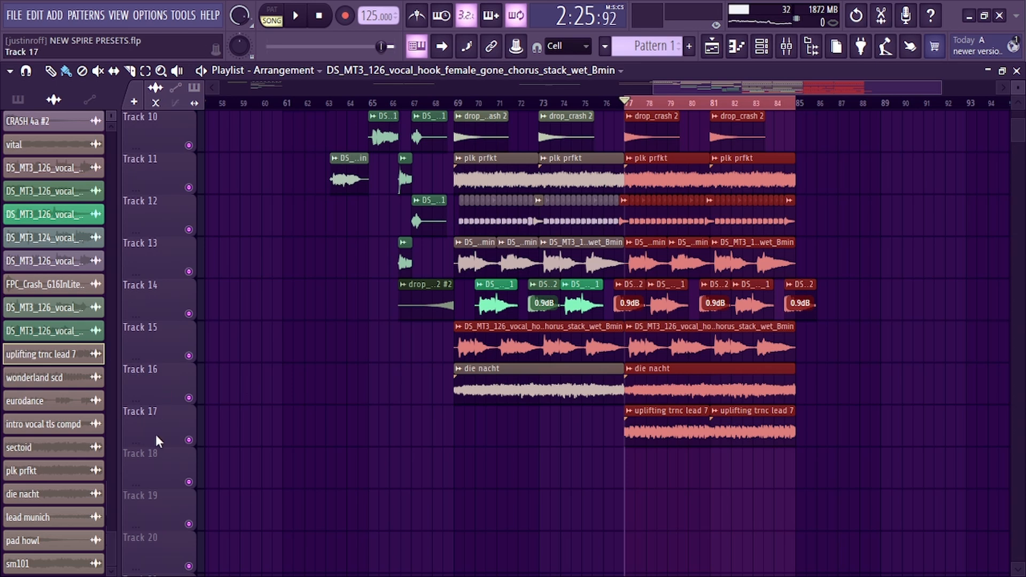
left_click(190, 440, "ctrl")
key("space")
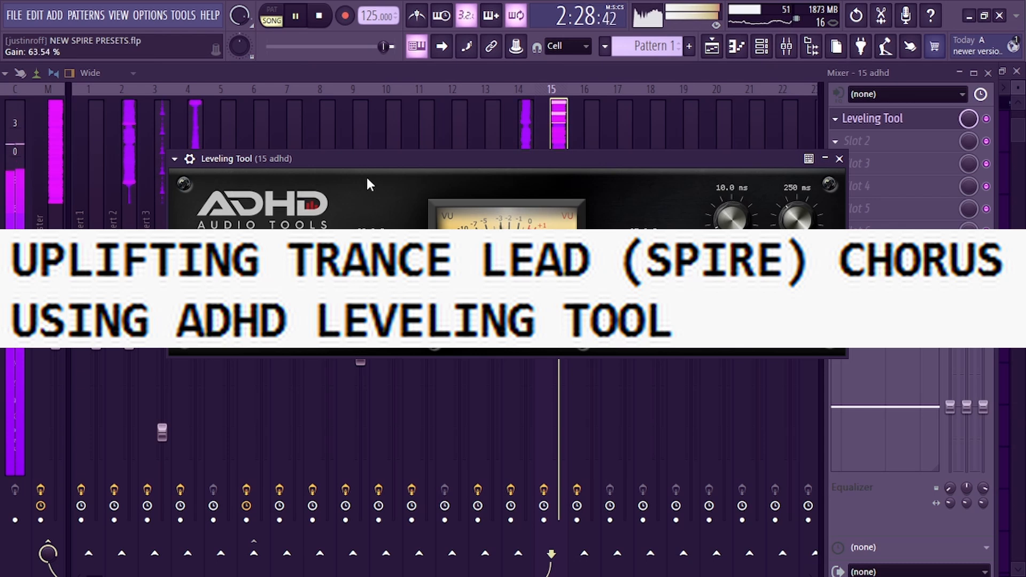
Set the Leveling Tool gain on insert 15 to about 30% and raise its peak reduction
left_click_drag(367, 178, 367, 238)
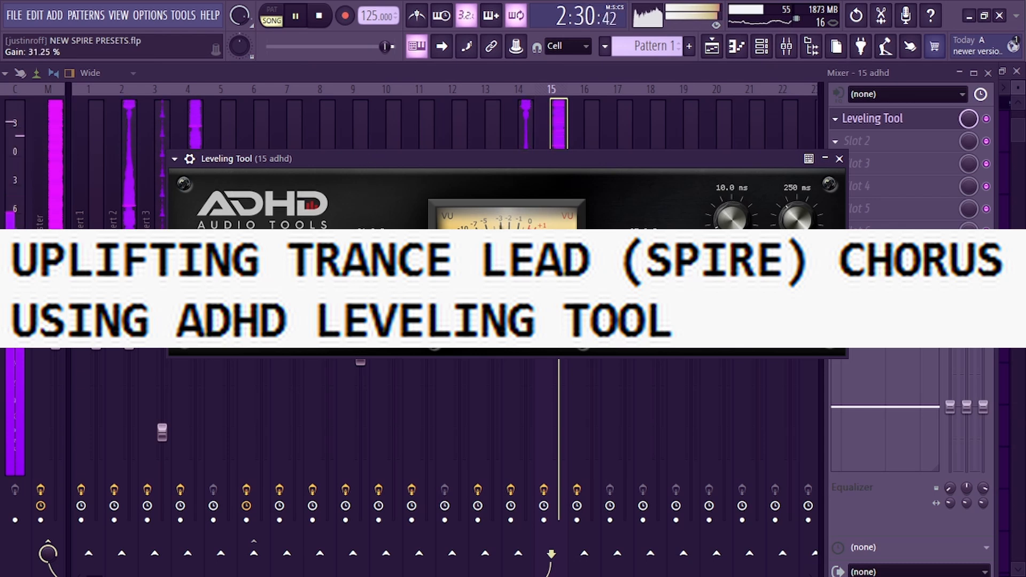
left_click_drag(368, 299, 367, 298)
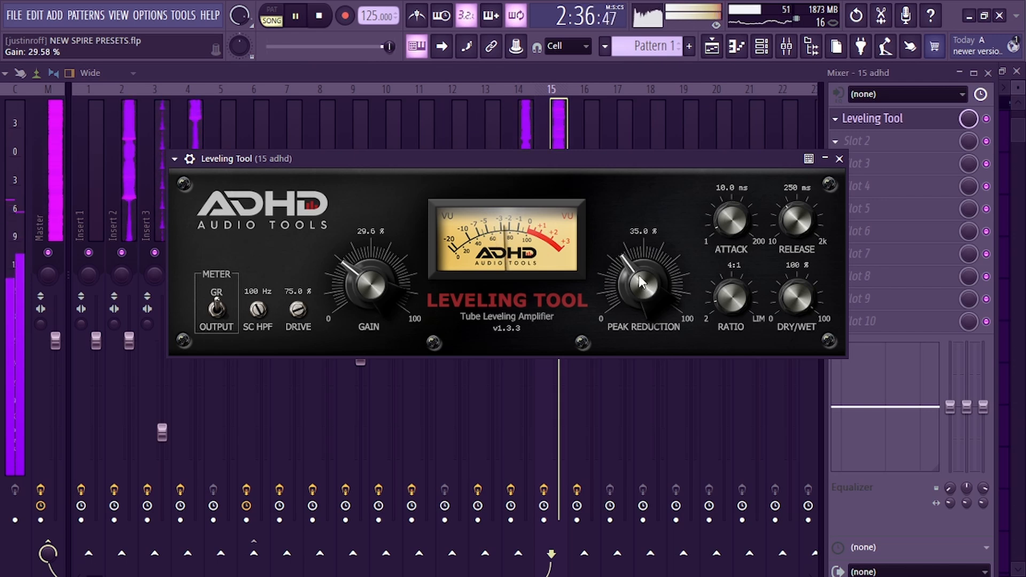
left_click_drag(638, 276, 639, 260)
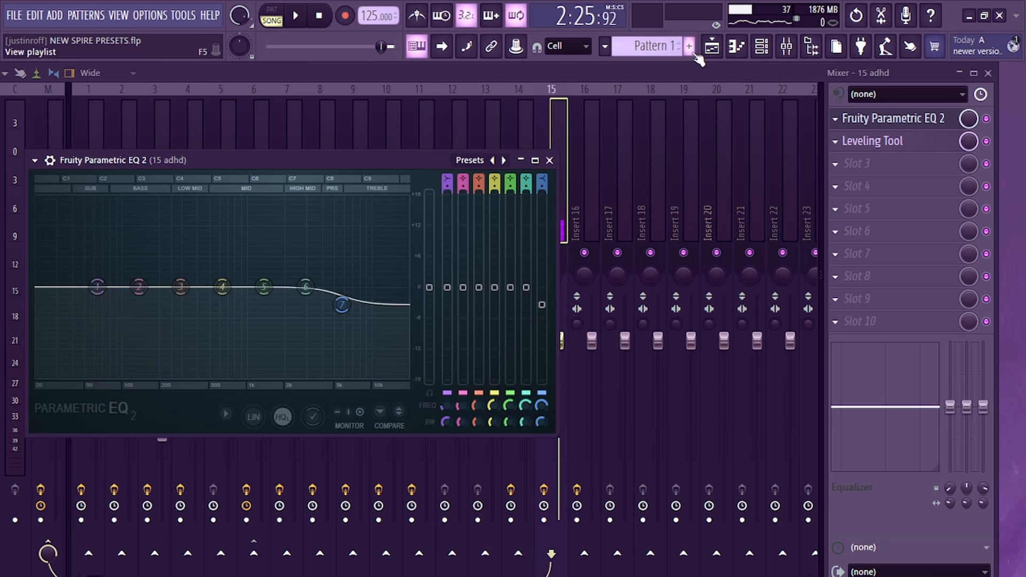
Add Edison to the fourth effect slot of Insert 9 and close its window
left_click(719, 47)
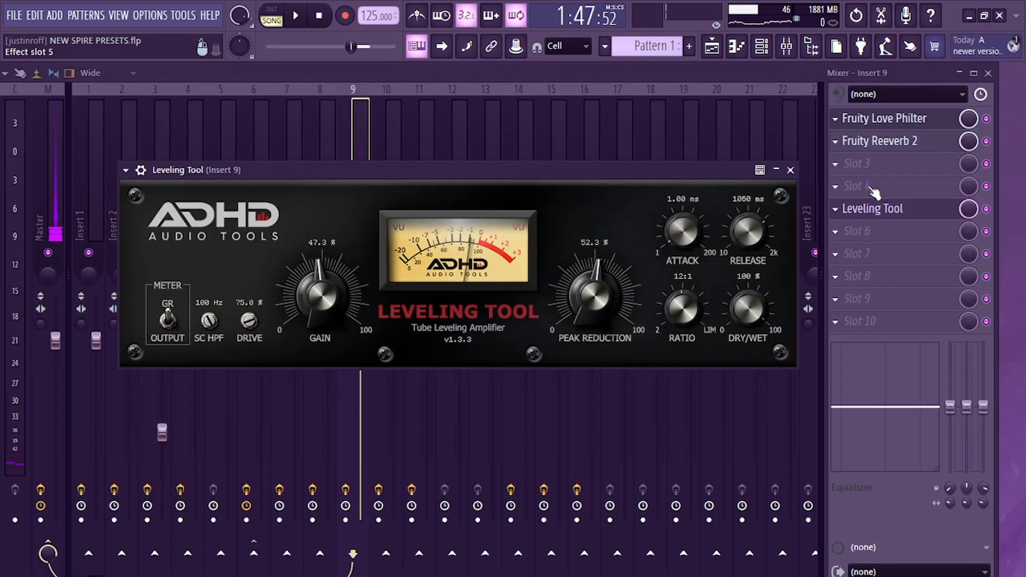
left_click(859, 185)
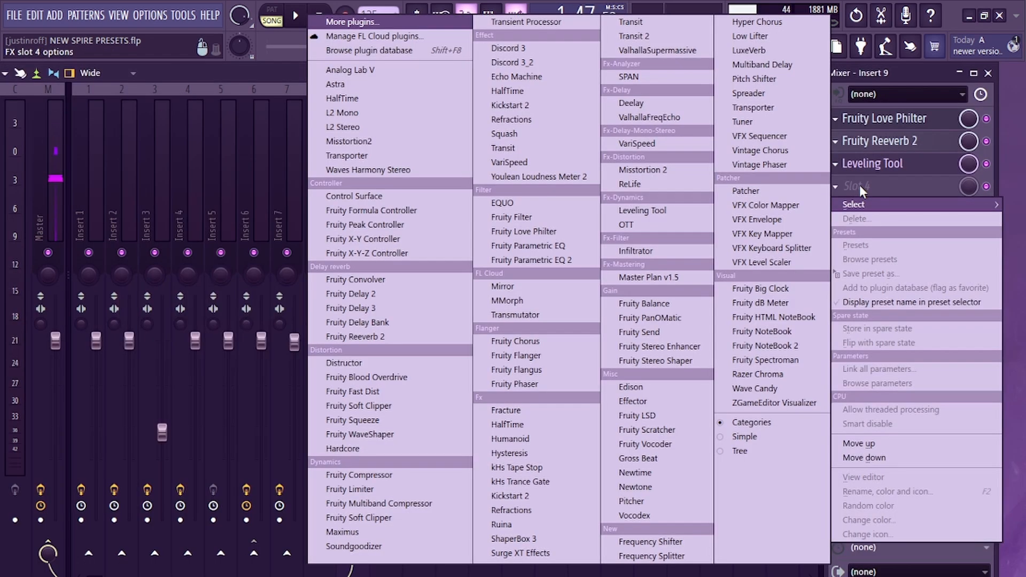
left_click(641, 393)
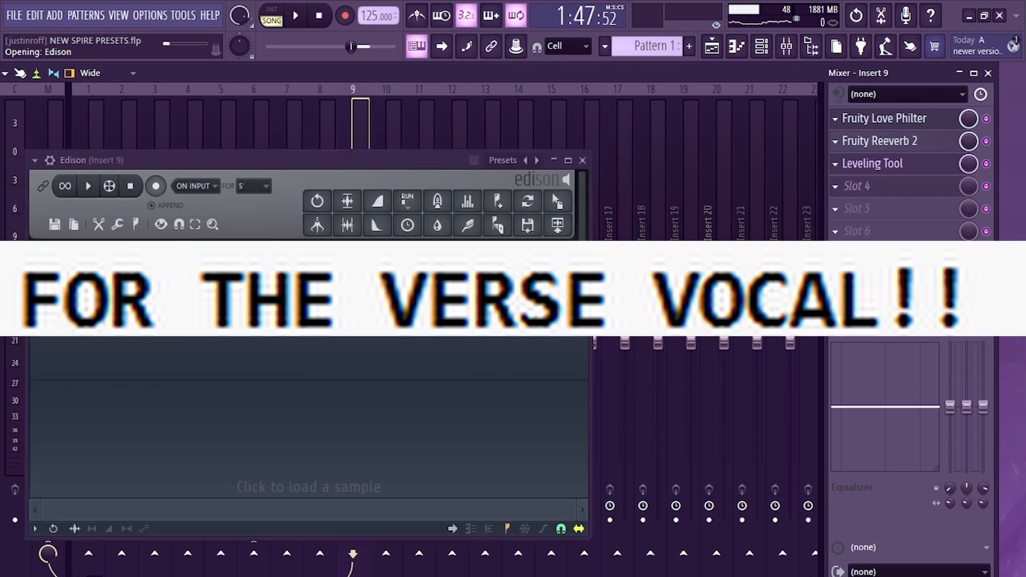
left_click(589, 160)
Raise the Leveling Tool ratio on Insert 9 to 12:1 and play the verse vocal to check it
left_click(890, 165)
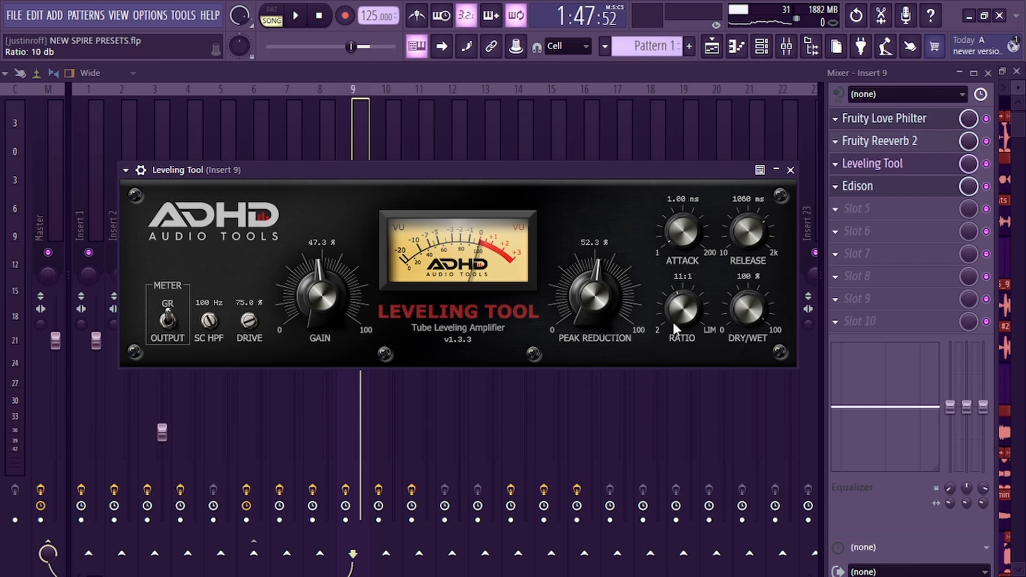
left_click_drag(672, 320, 670, 335)
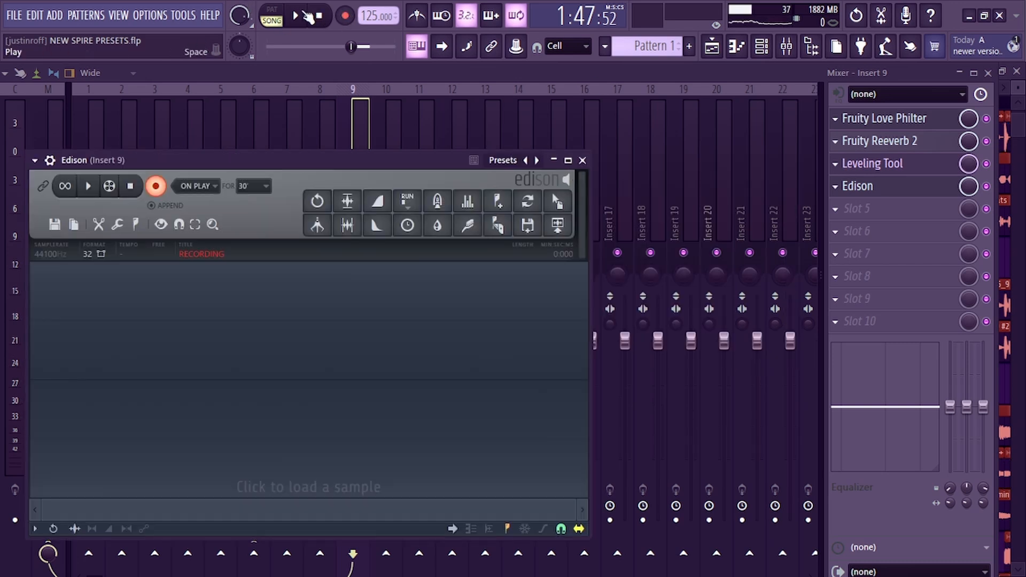
left_click(301, 15)
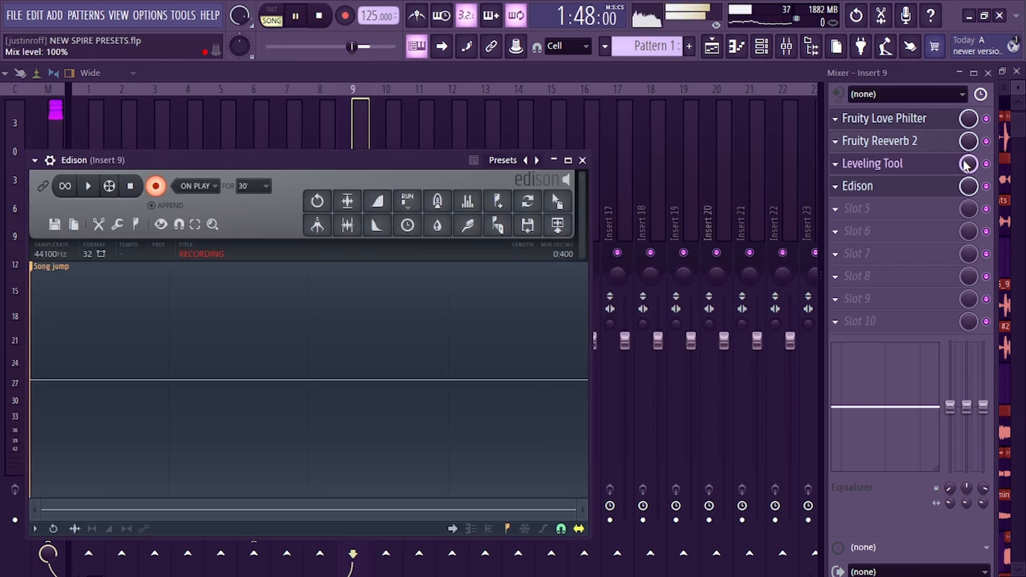
left_click(918, 166)
left_click(917, 166)
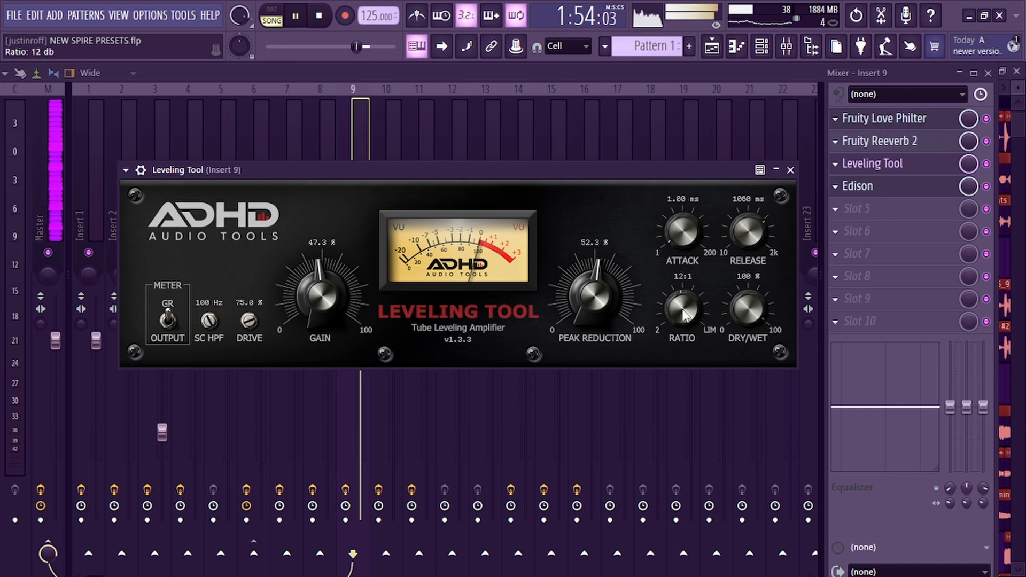
Lower the Leveling Tool ratio on Insert 9 to 4:1
left_click_drag(682, 307, 688, 300)
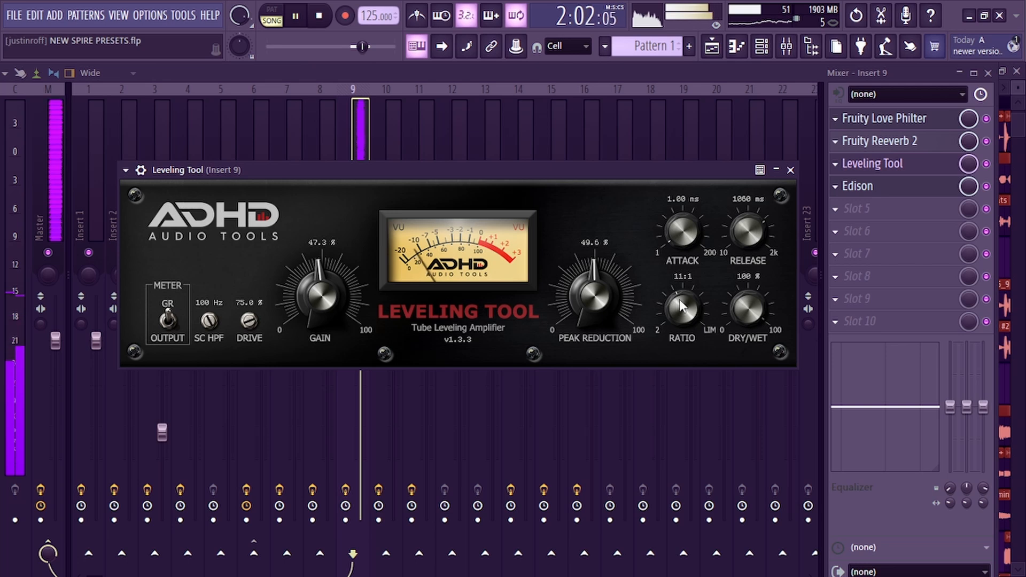
left_click_drag(682, 307, 672, 356)
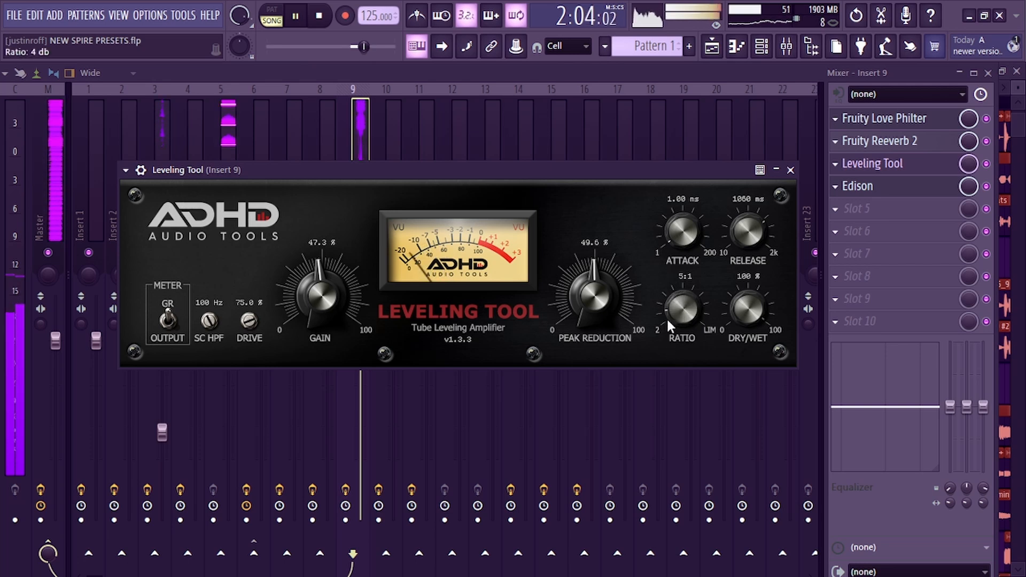
left_click_drag(674, 305, 673, 311)
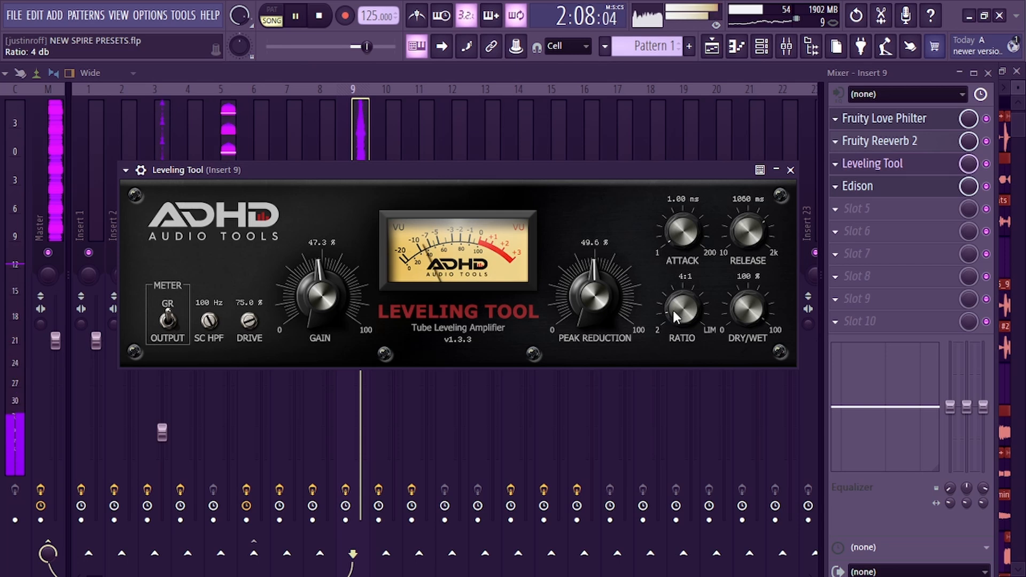
Stop playback, drag the Edison recording from Insert 9 into the playlist, and place it on Track 9 near bar 57
left_click(324, 15)
left_click(858, 186)
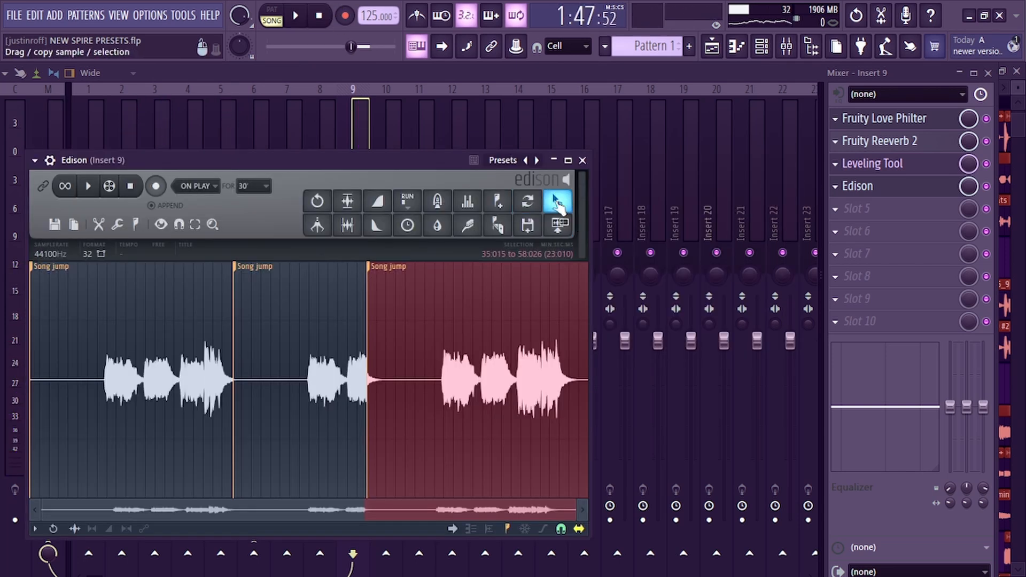
left_click_drag(559, 231, 501, 173)
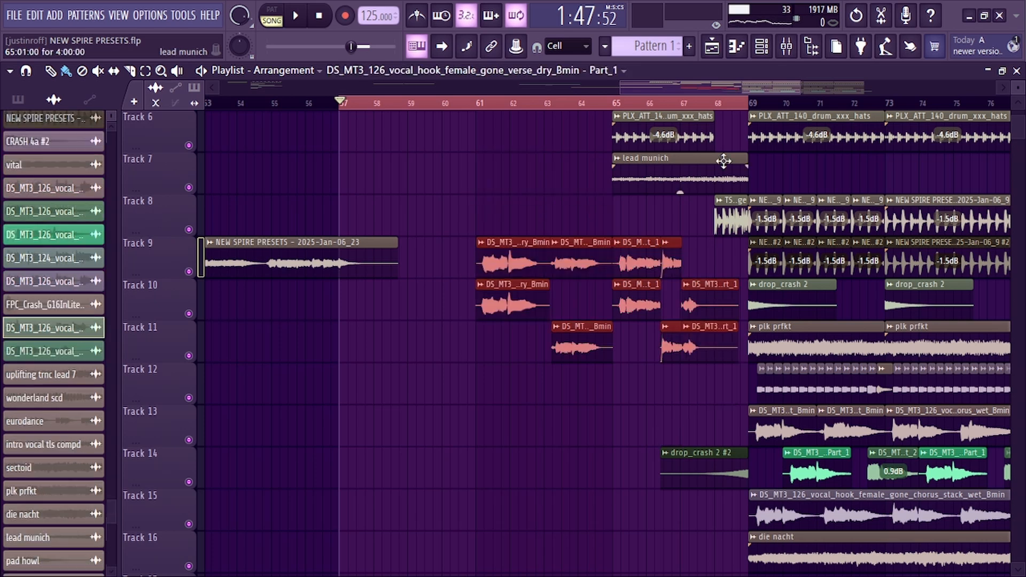
scroll(662, 314, "down", 4, "ctrl")
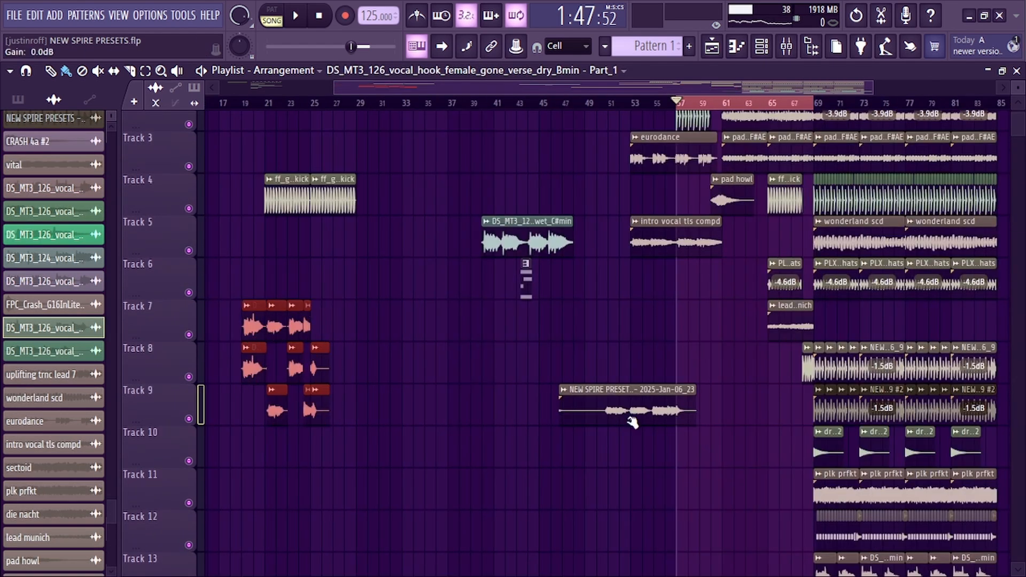
left_click_drag(654, 412, 759, 414)
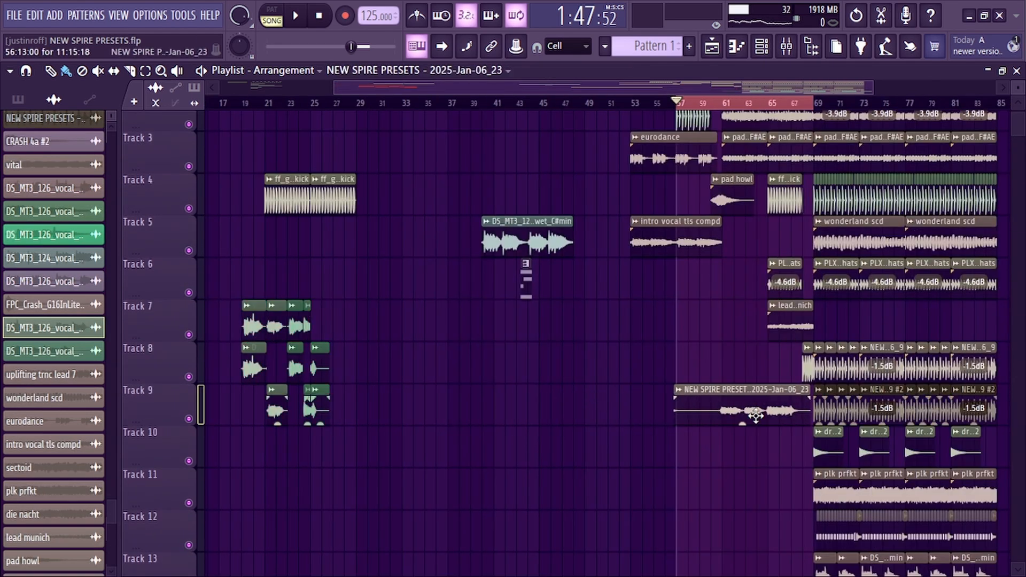
scroll(757, 110, "up", 2)
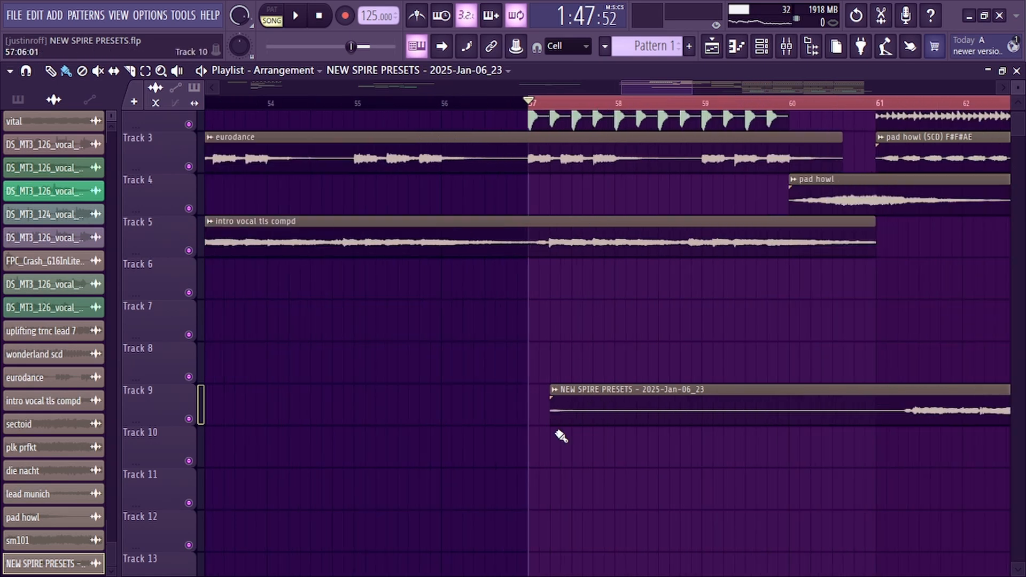
left_click_drag(561, 407, 542, 405)
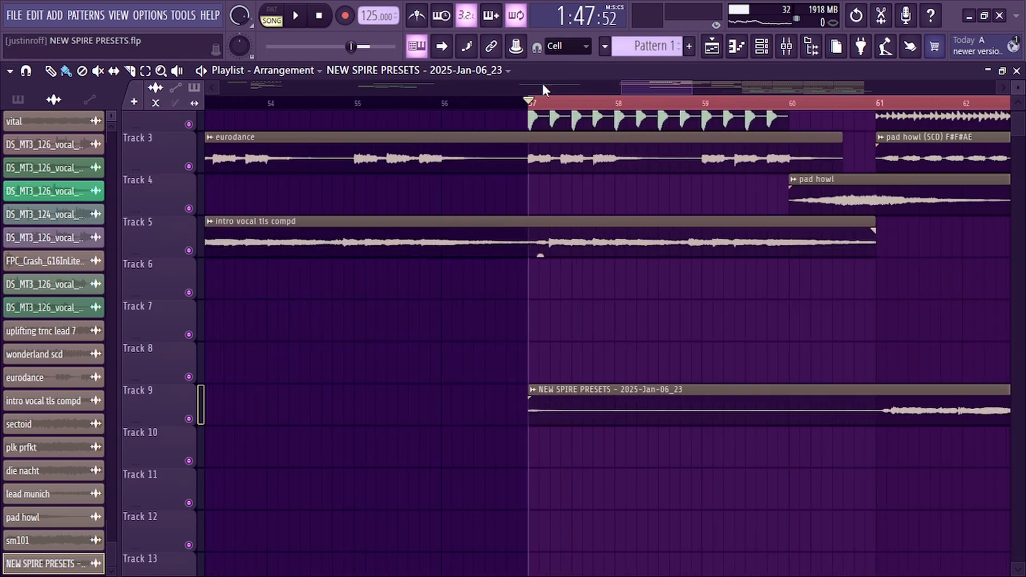
scroll(546, 107, "down", 5)
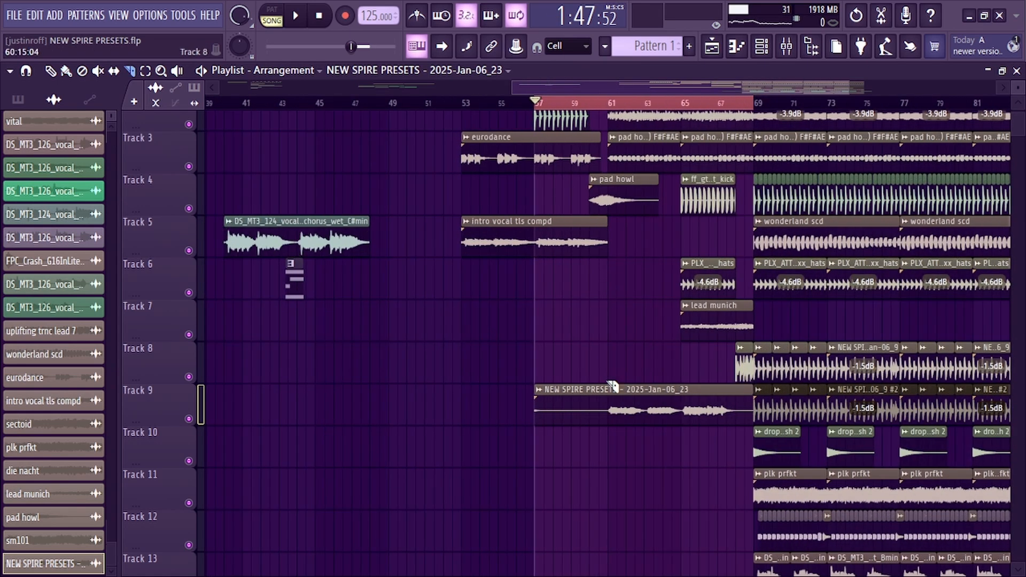
left_click_drag(609, 416, 611, 433)
key("b")
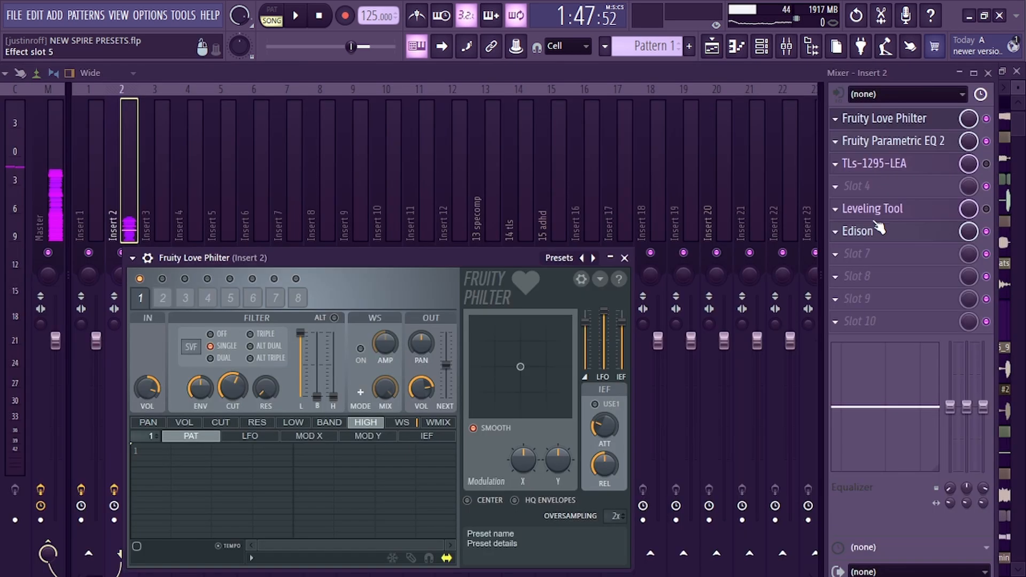
Open Edison on Insert 2 and set the Fruity Love Philter cutoff frequency on Insert 2 to 49%
left_click(877, 231)
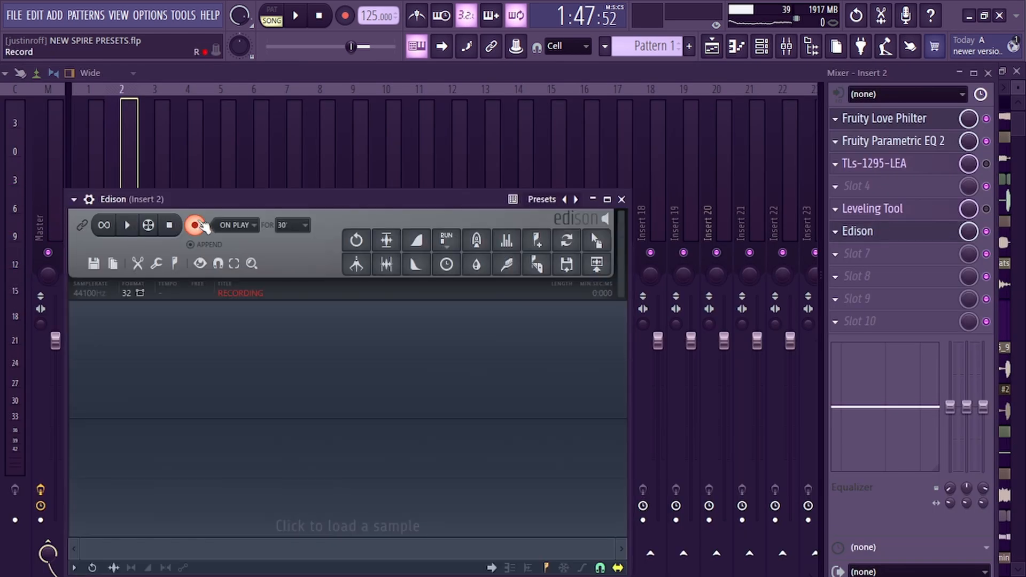
left_click(712, 45)
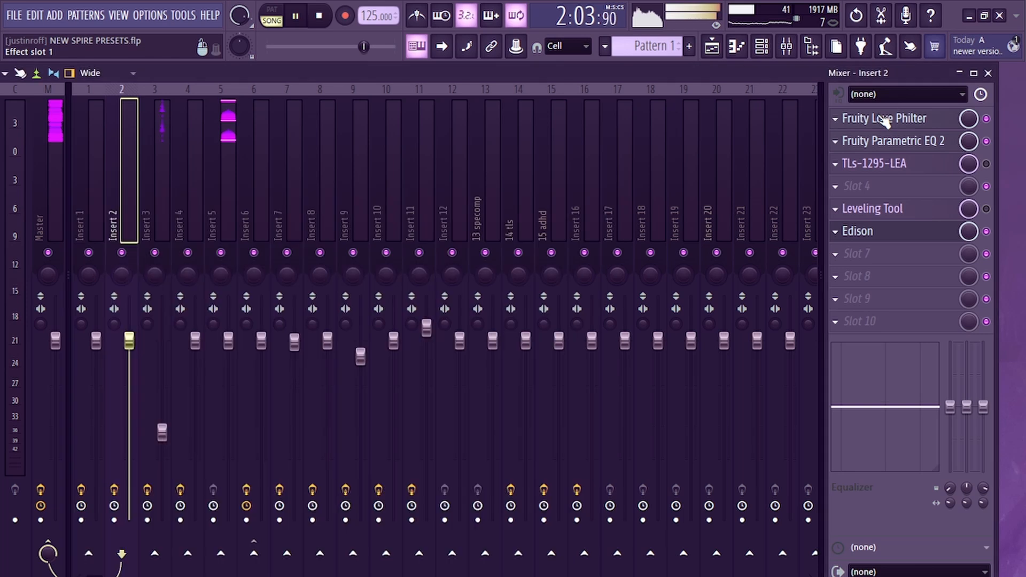
left_click(884, 119)
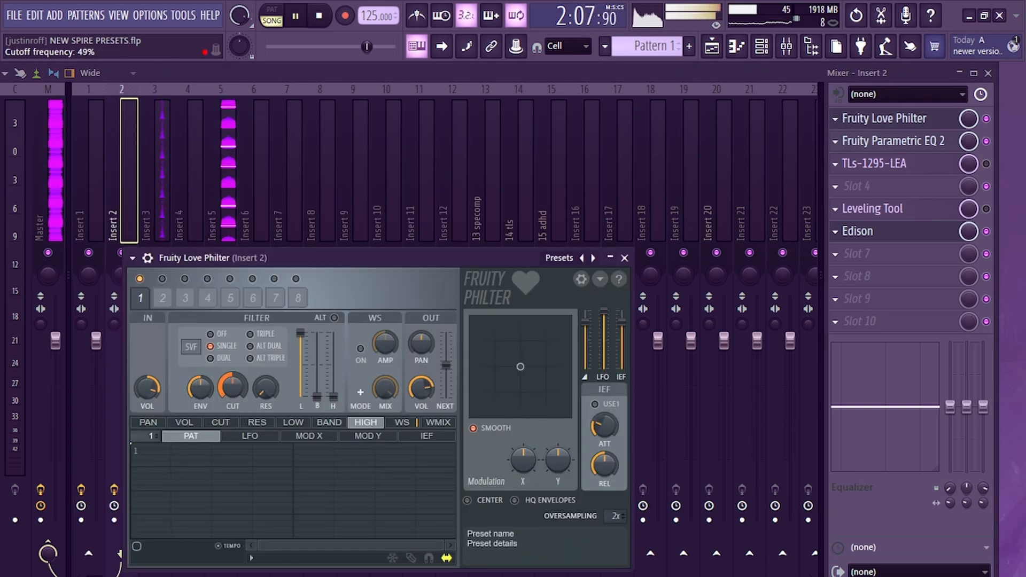
left_click_drag(236, 389, 236, 352)
Record the filtered Insert 2 sound in Edison and drag it onto Track 10 at bar 65
left_click(195, 224)
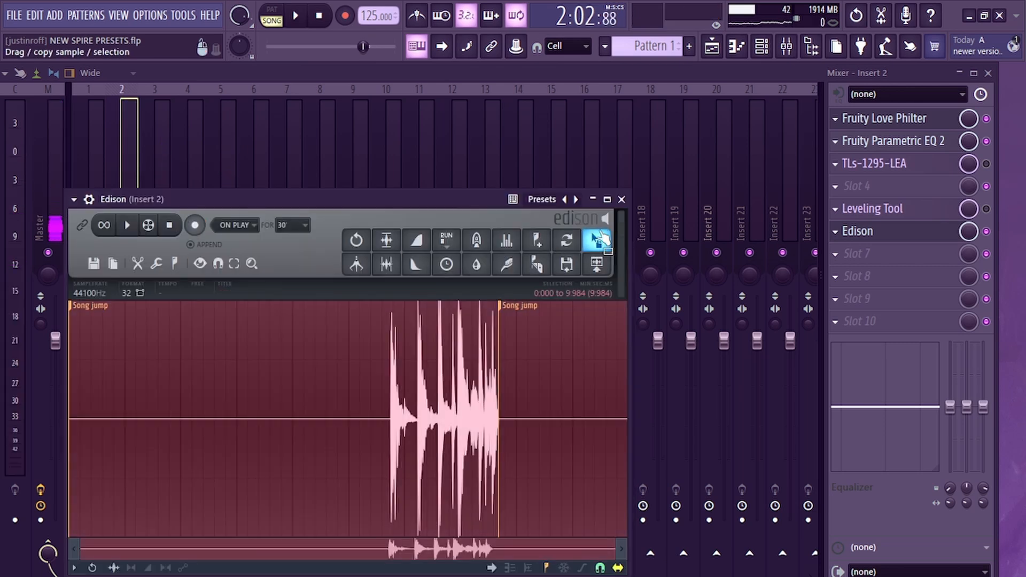
left_click_drag(597, 240, 334, 478)
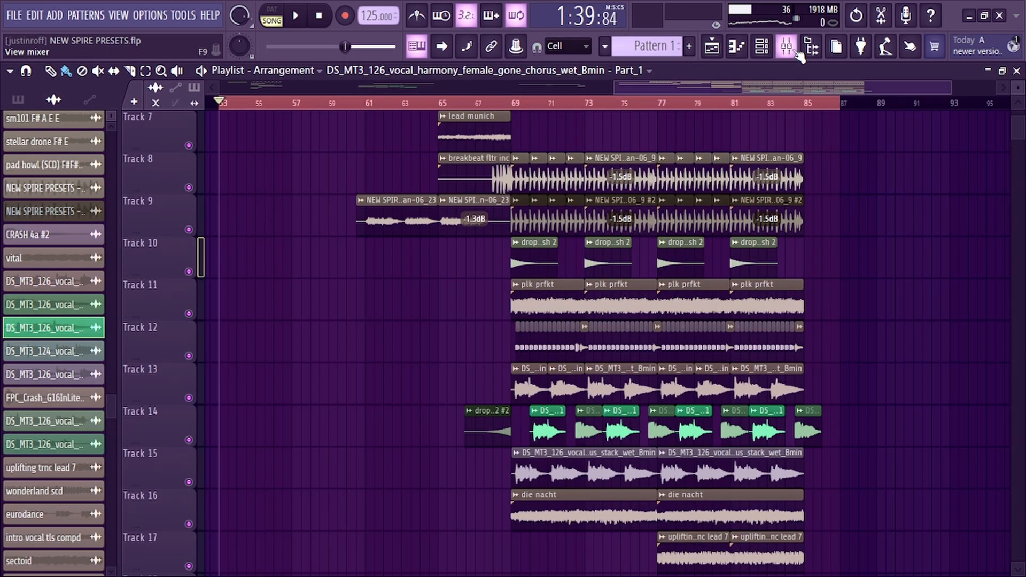
Close the open Edison, Fruity Love Philter and Leveling Tool windows, the browser panel, and the mixer
left_click(786, 46)
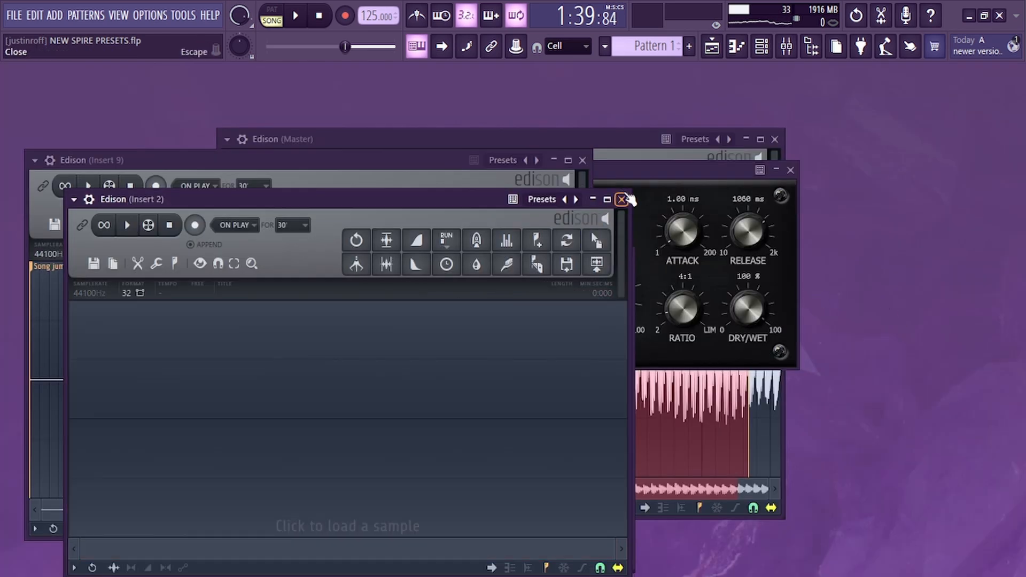
left_click(622, 199)
left_click(628, 257)
key("ctrl+a")
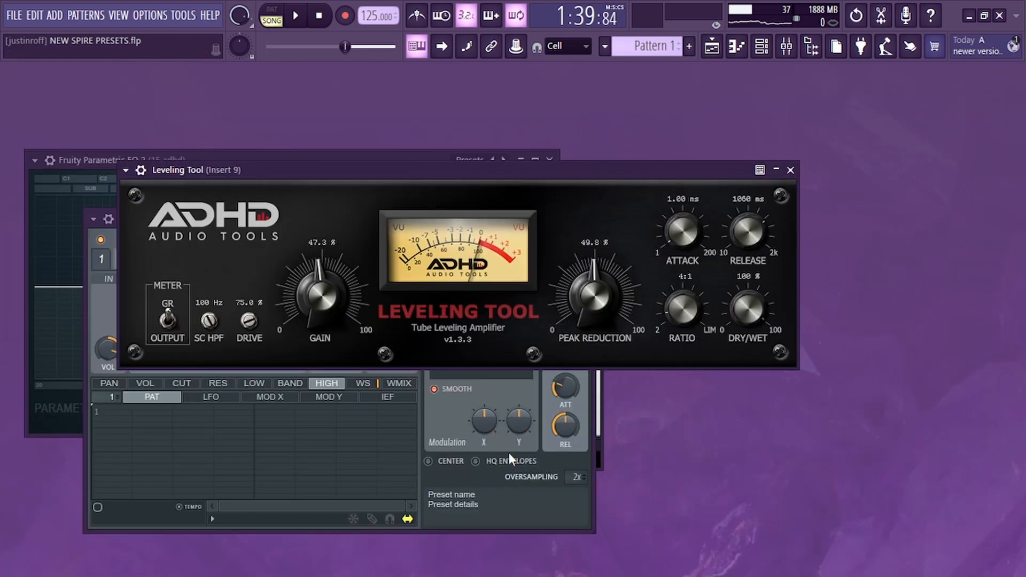
left_click(514, 498)
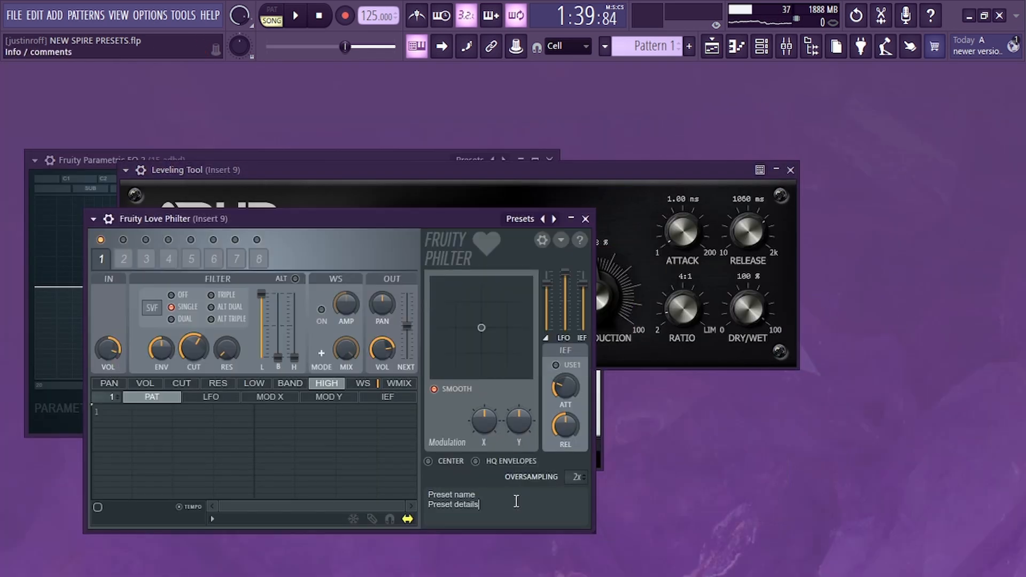
left_click(585, 218)
left_click_drag(476, 172, 659, 79)
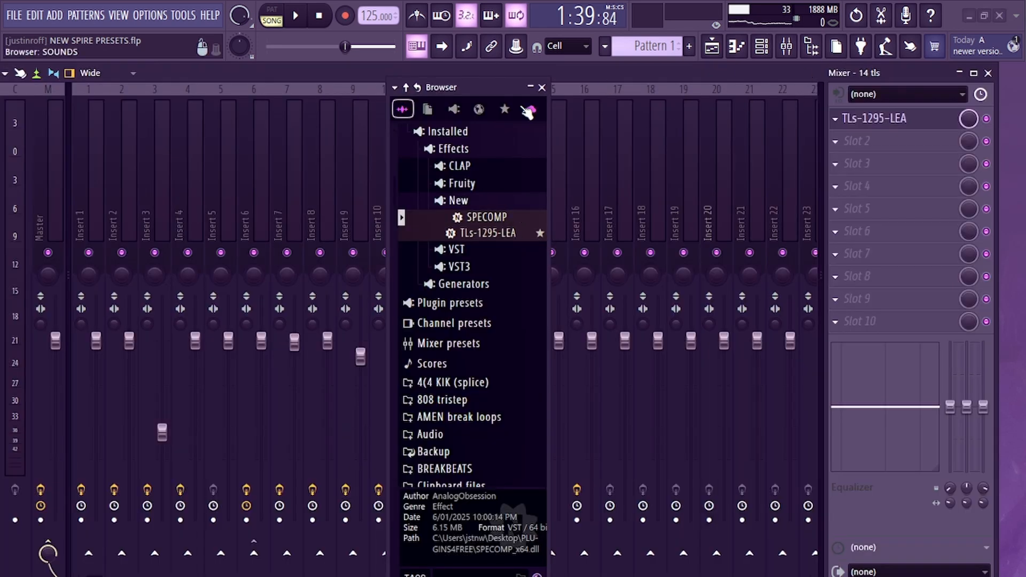
left_click(541, 87)
left_click(988, 73)
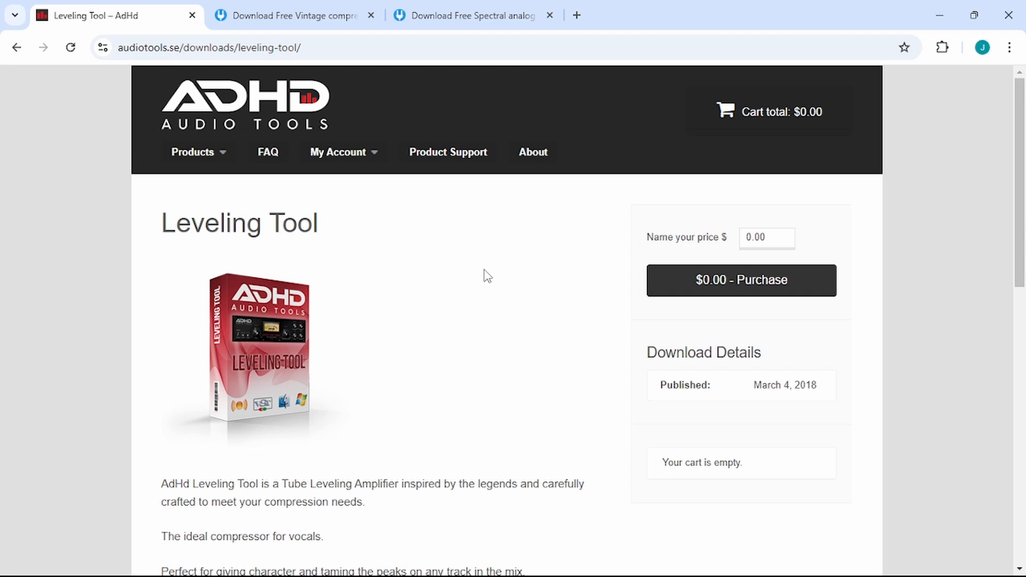
Switch to the web browser and review the Leveling Tool, TLS 1295 LEA and SPECOMP download pages, then close it
scroll(487, 276, "down", 9)
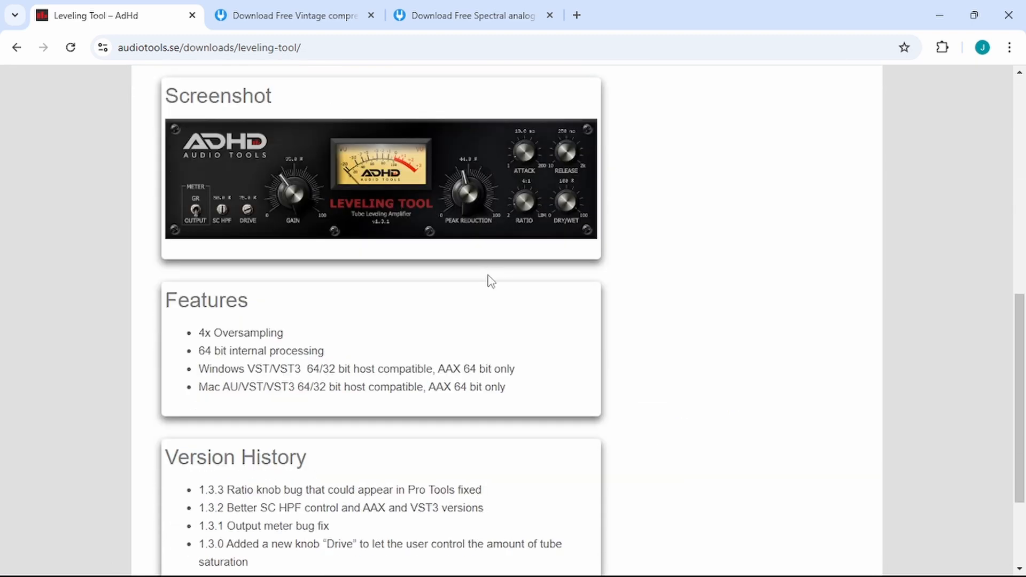
scroll(487, 289, "up", 10)
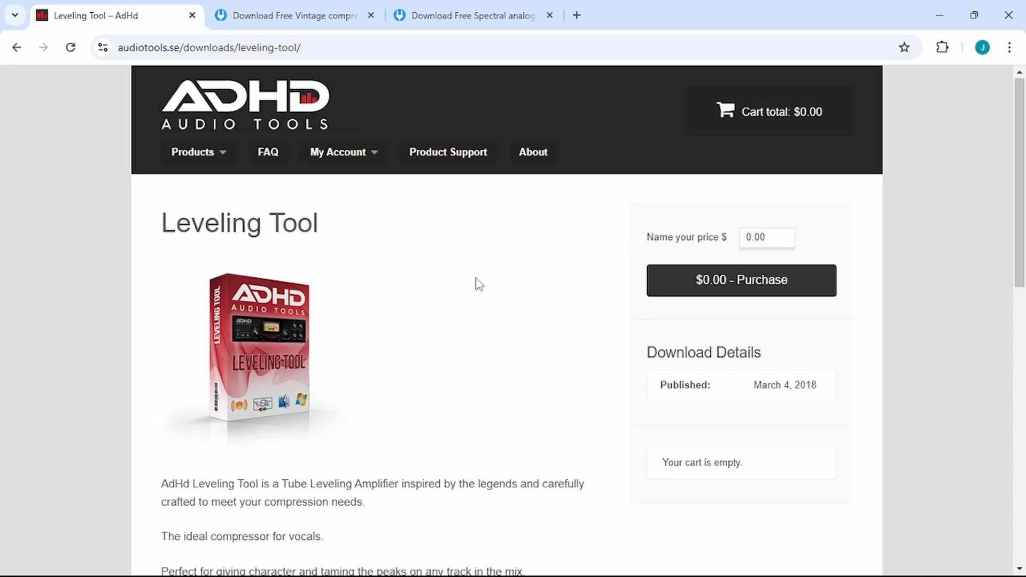
left_click(270, 15)
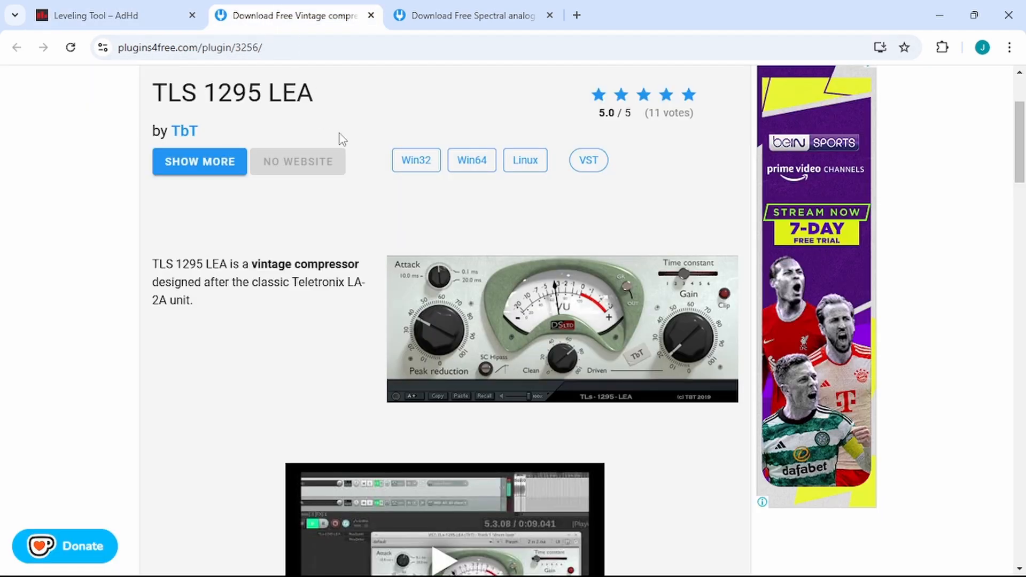
scroll(381, 185, "up", 3)
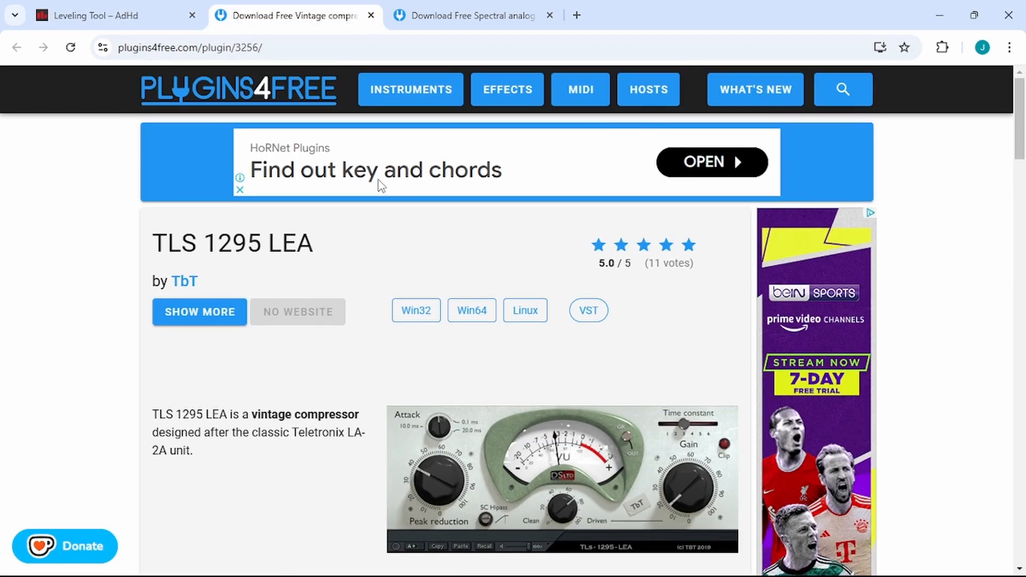
scroll(377, 183, "down", 4)
left_click(419, 16)
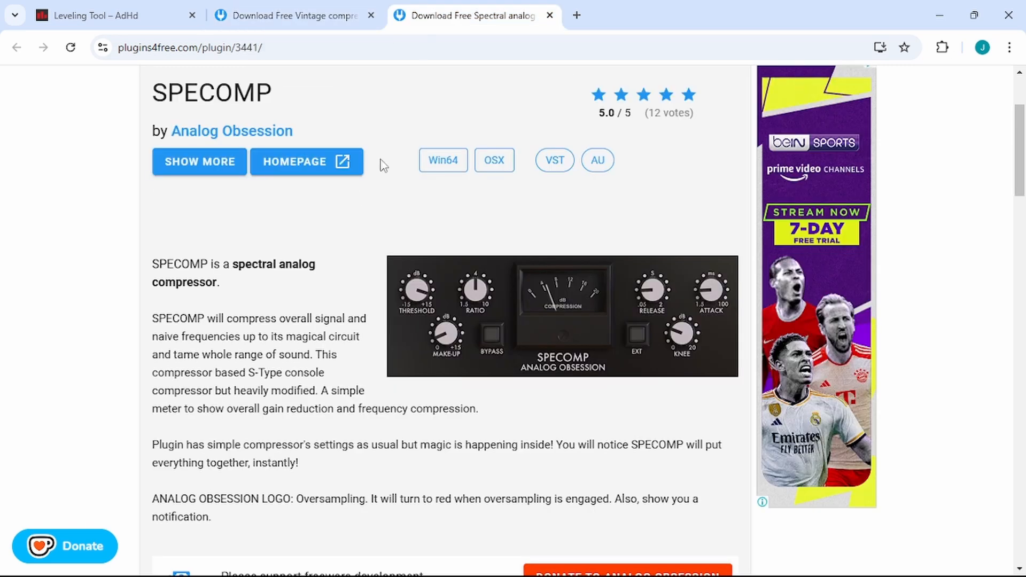
scroll(326, 202, "up", 3)
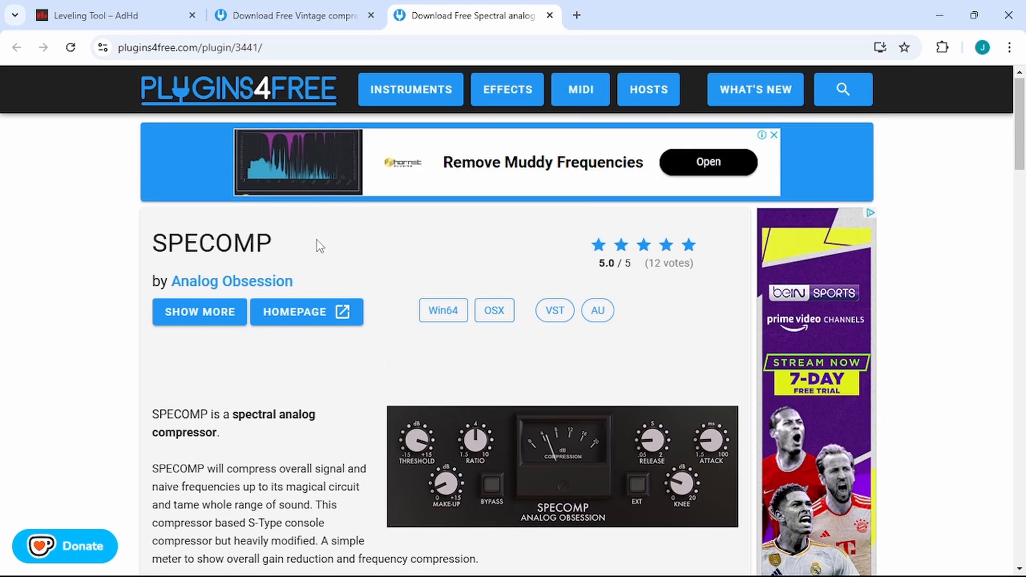
scroll(322, 247, "down", 10)
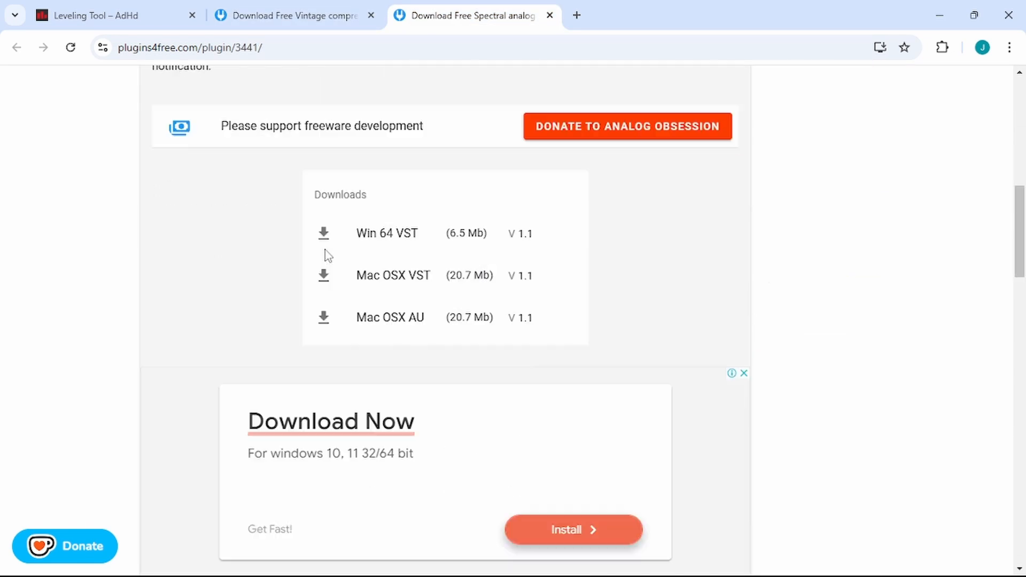
scroll(326, 257, "up", 10)
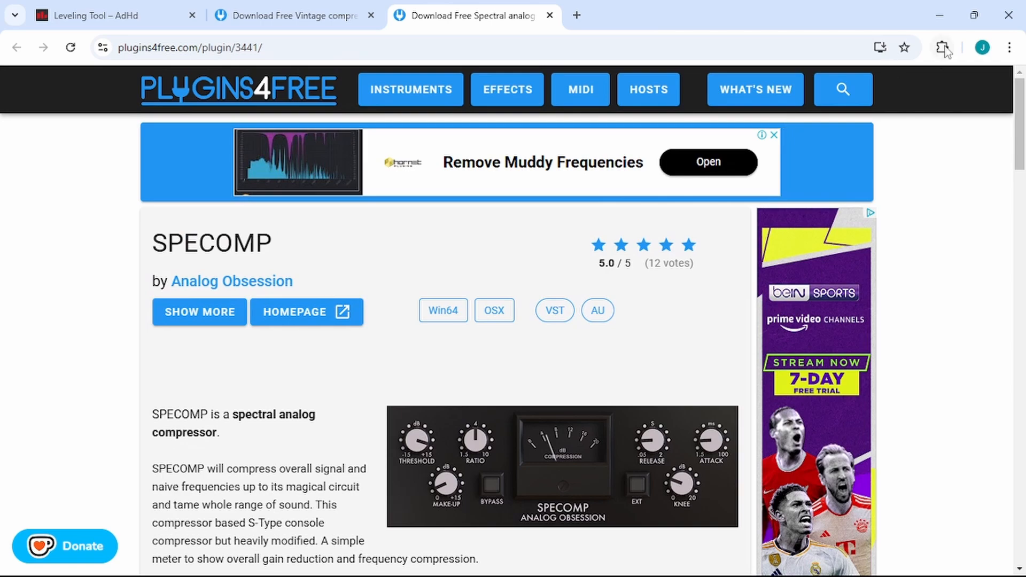
left_click(1008, 15)
left_click(306, 17)
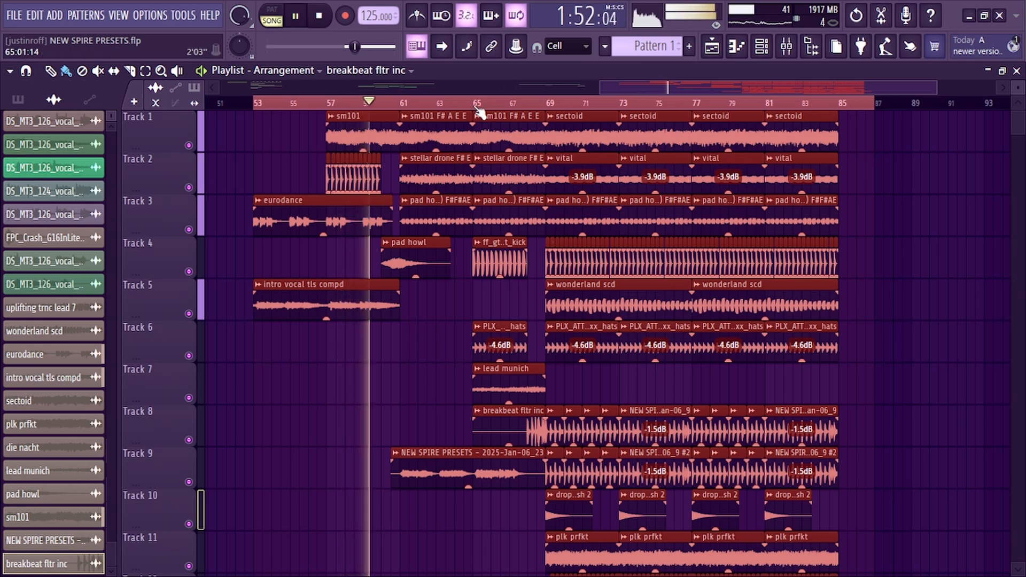
Split the Track 9 vocal clip at bar 65 and set the second part's level to about -1.3 dB
scroll(488, 106, "up", 5)
scroll(450, 429, "down", 3)
key("ctrl+d")
key("t")
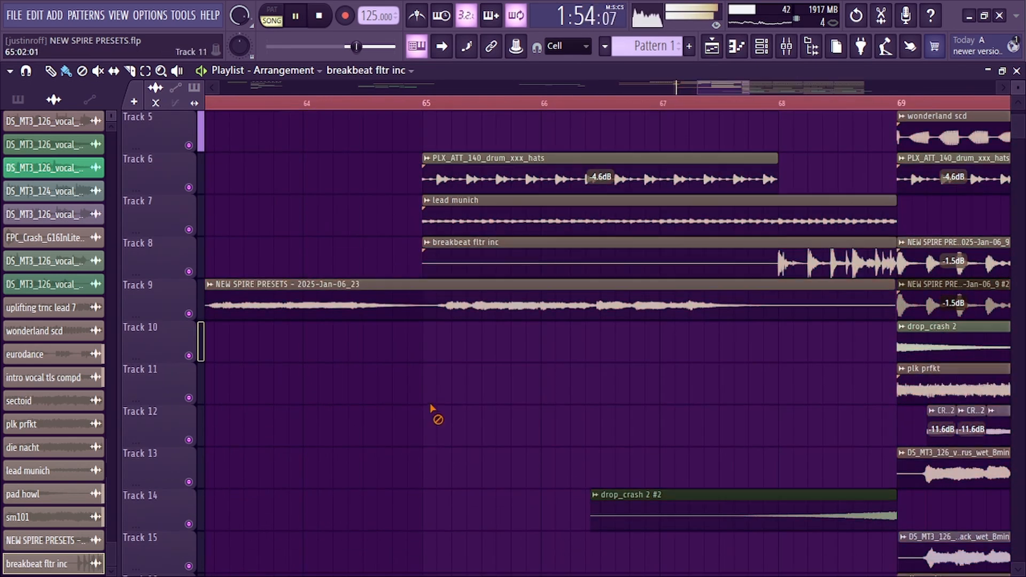
key("c")
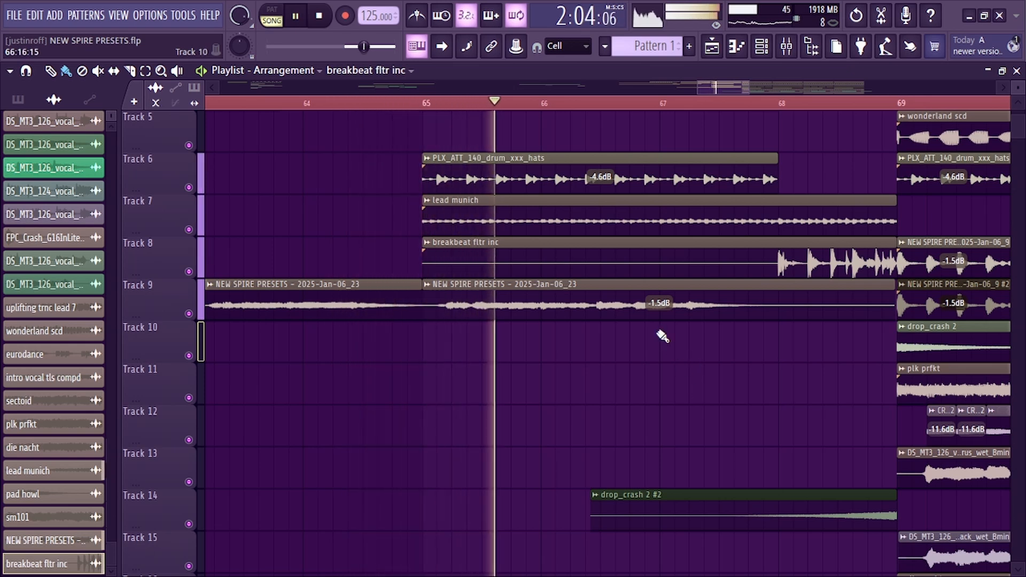
left_click_drag(659, 317, 659, 314)
Scroll and zoom through the arrangement to review Tracks 10 to 17 around the drop
scroll(522, 107, "down", 5)
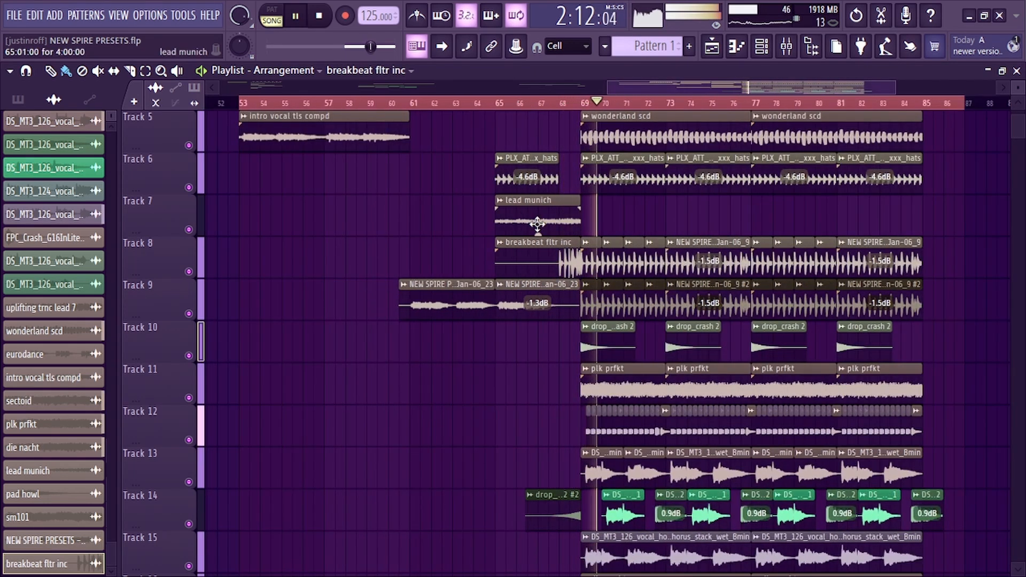
scroll(537, 225, "down", 2)
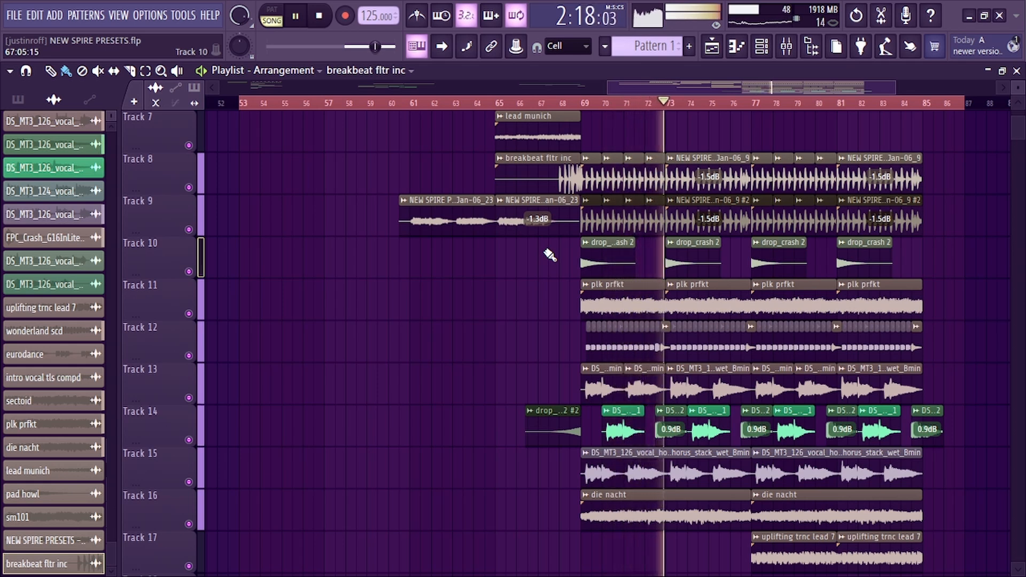
scroll(549, 255, "down", 3)
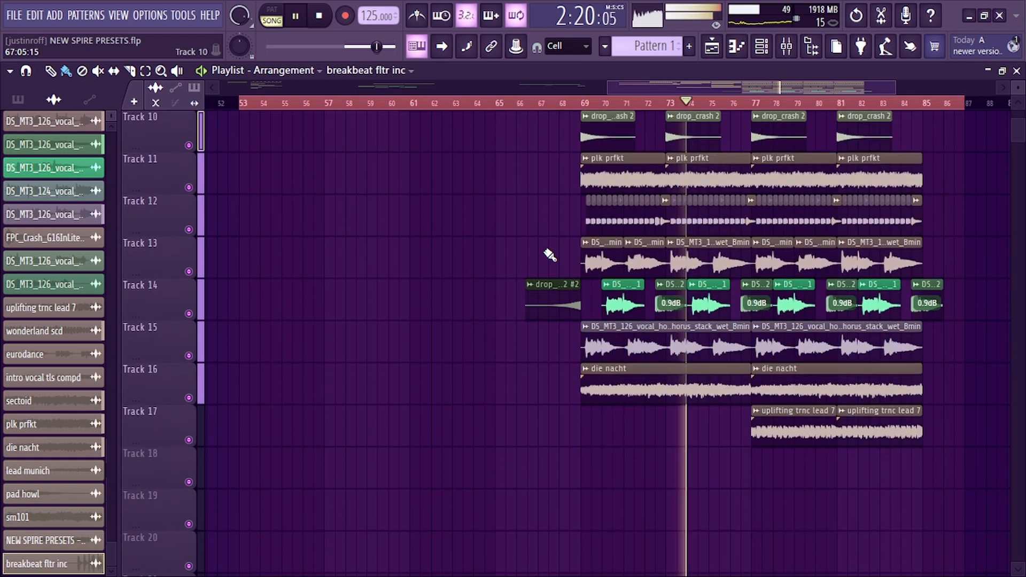
scroll(549, 255, "up", 9)
scroll(550, 255, "down", 10)
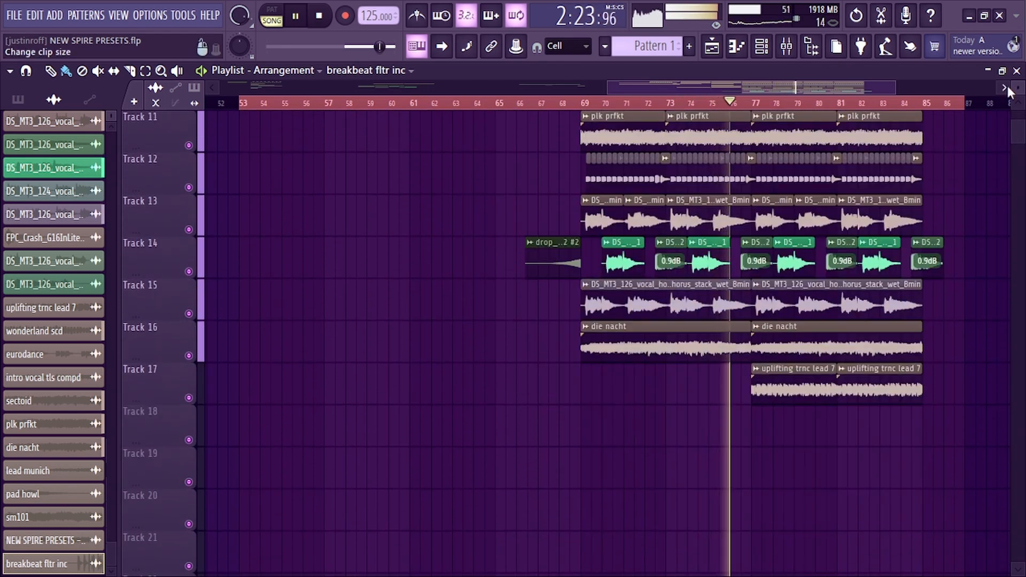
scroll(949, 107, "up", 2)
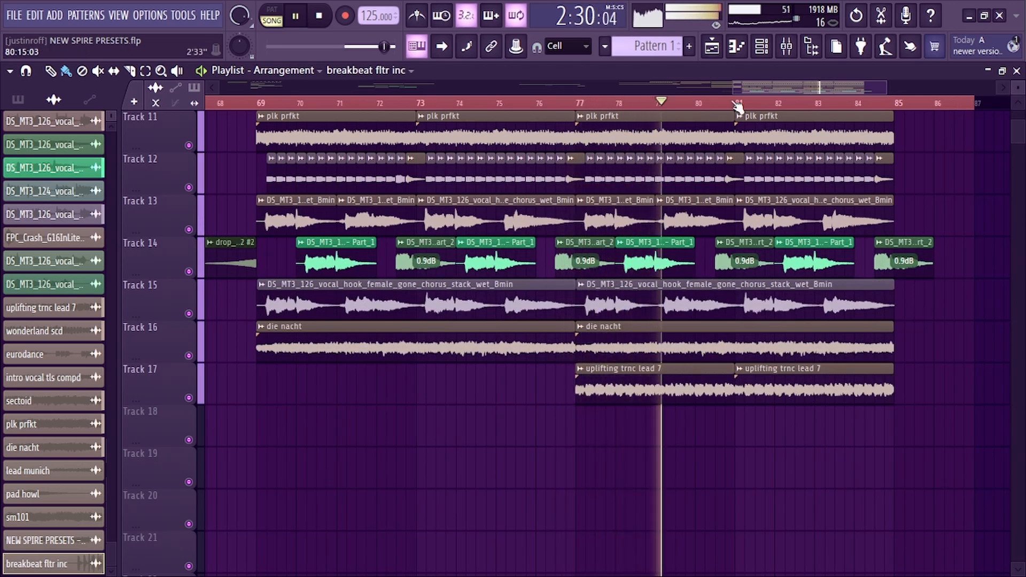
scroll(736, 104, "down", 3)
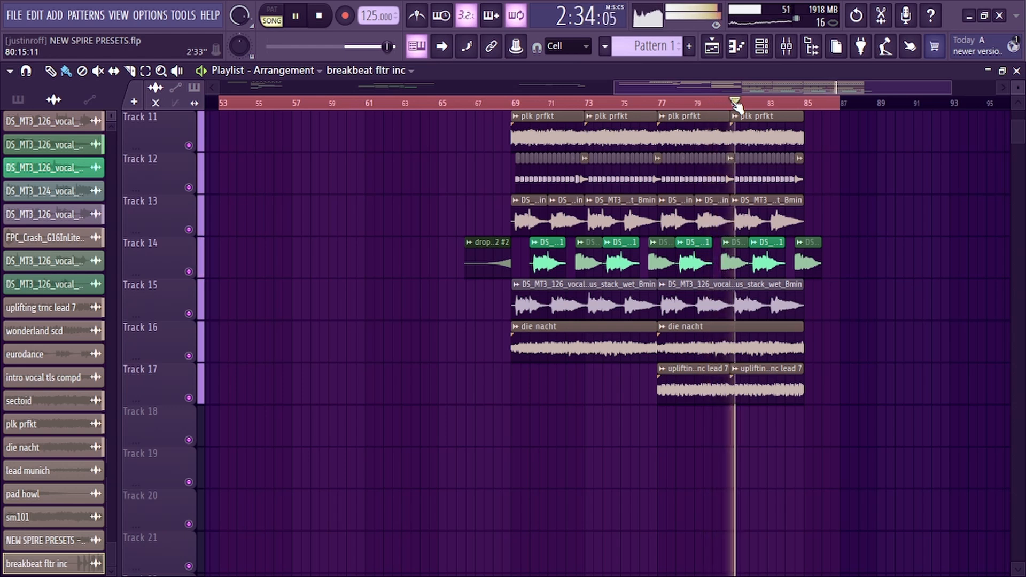
scroll(722, 159, "up", 4)
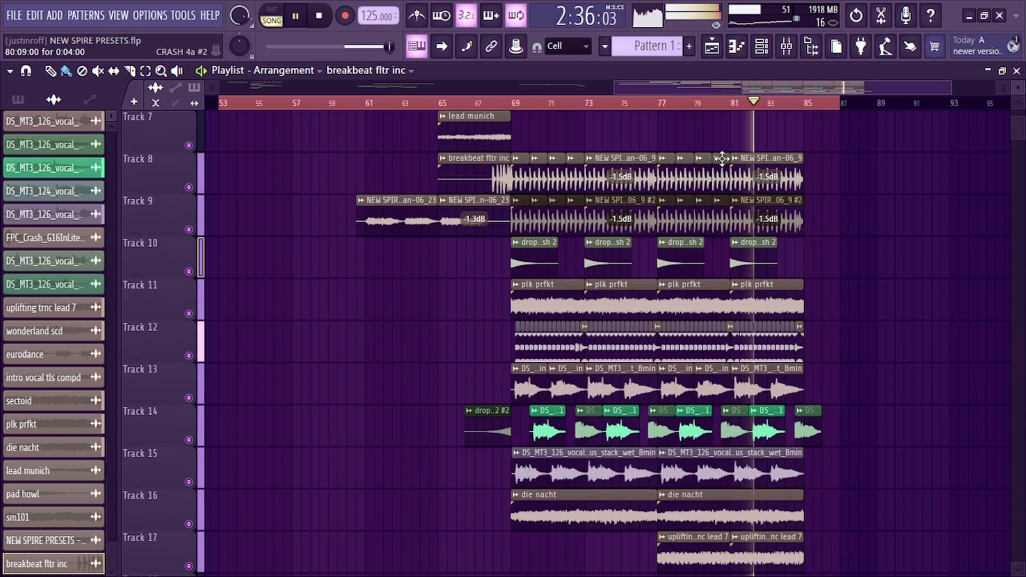
Open the drop_crash 2 clip on Track 10 near bar 81
double_click(746, 263)
left_click(659, 180)
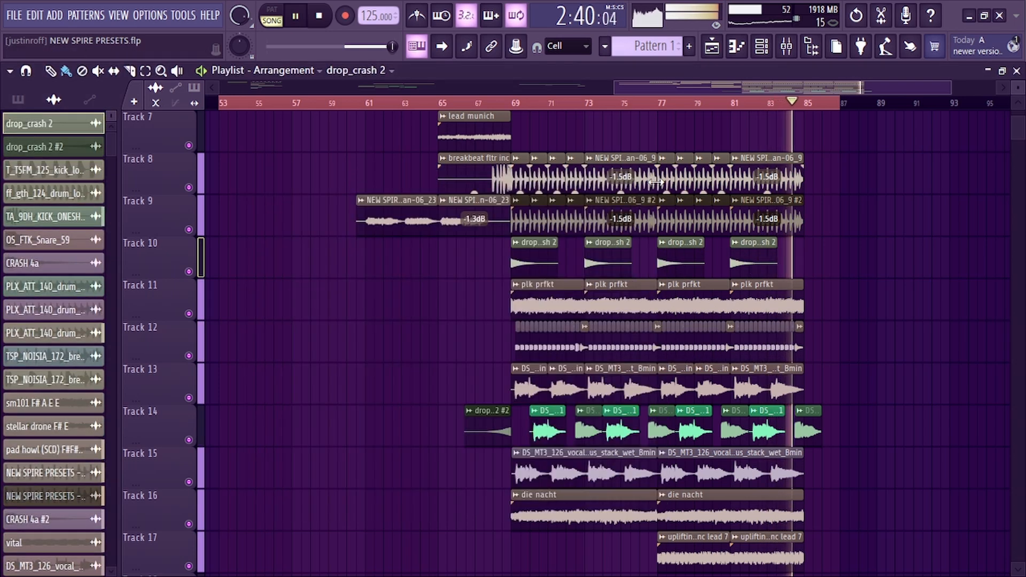